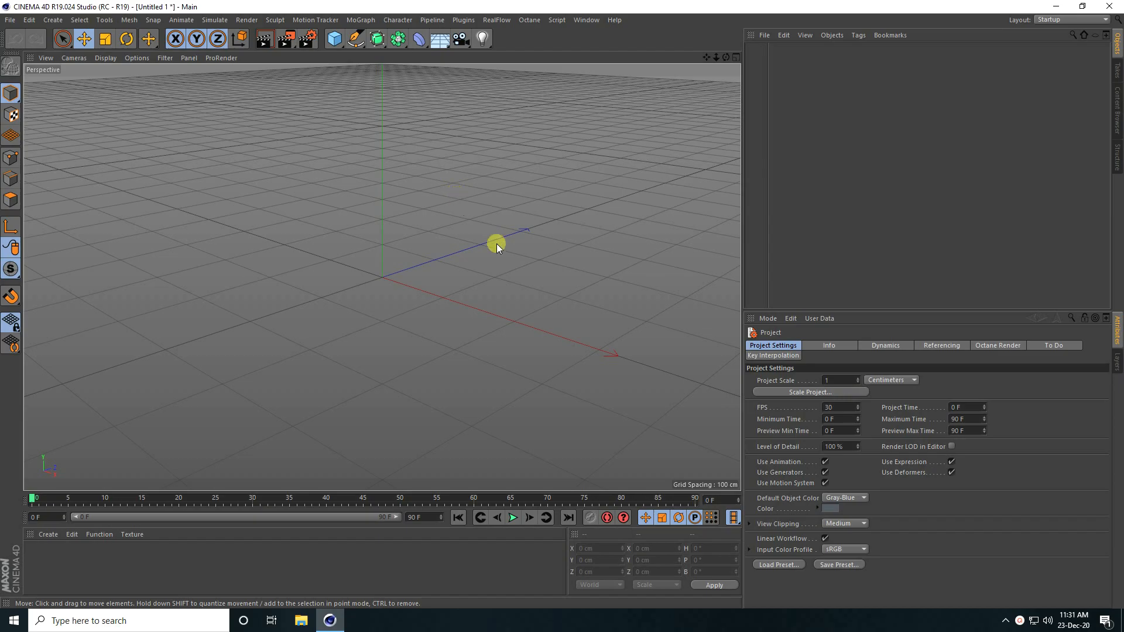
Step: Add a Plane and set its Width and Height to 2000 cm as a ground floor
{"action": "left_click", "coordinate": [335, 38]}
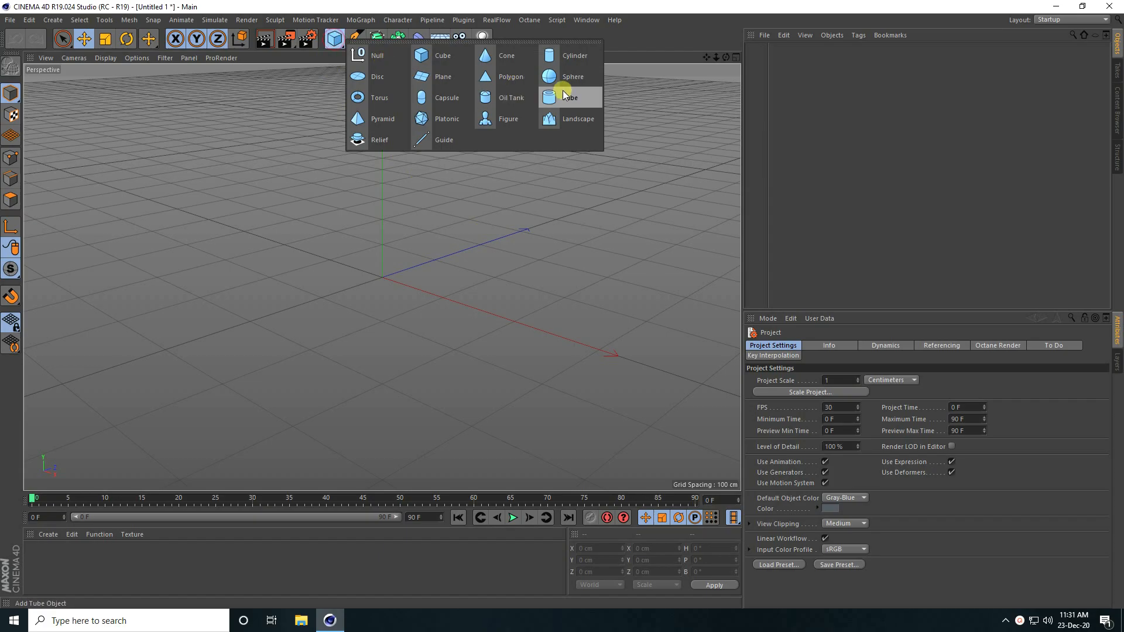
{"action": "left_click", "coordinate": [447, 73]}
{"action": "right_click_drag", "start_coordinate": [361, 275], "coordinate": [406, 254], "text": "alt"}
{"action": "left_click", "coordinate": [829, 371]}
{"action": "type", "text": "2000"}
{"action": "key", "text": "Tab"}
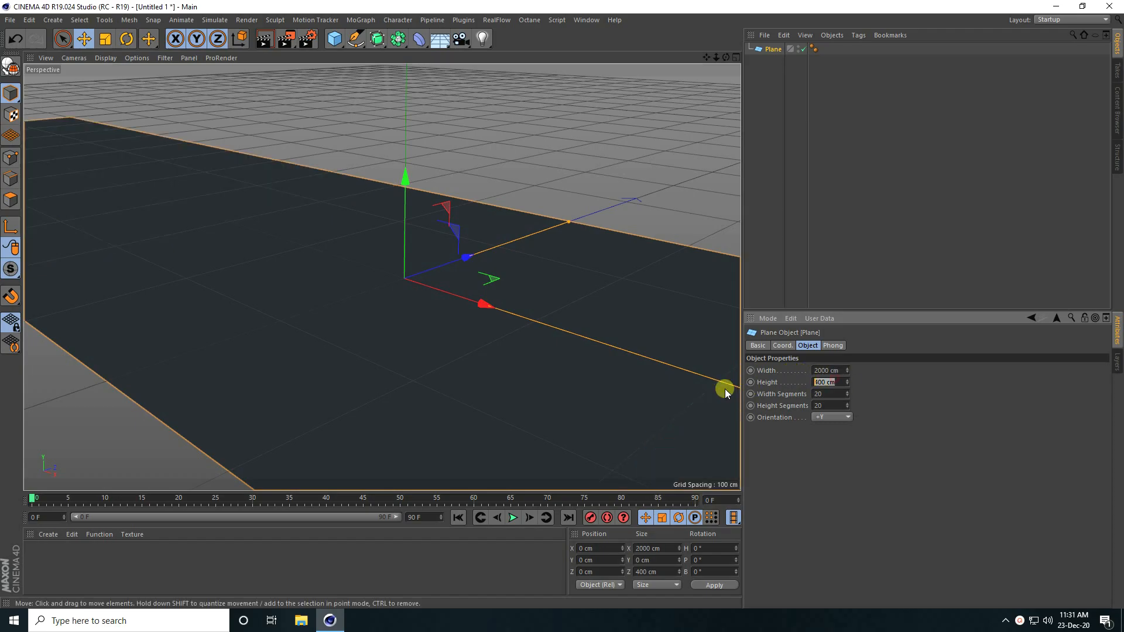
{"action": "type", "text": "2000"}
{"action": "key", "text": "Return"}
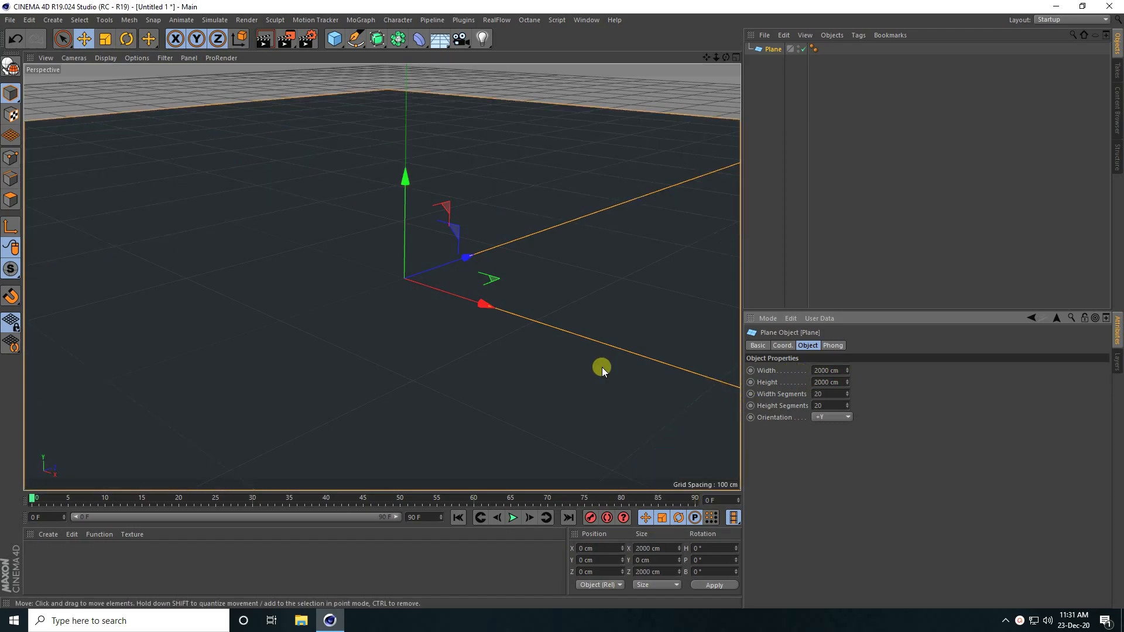
{"action": "left_click_drag", "start_coordinate": [421, 322], "coordinate": [500, 306], "text": "alt"}
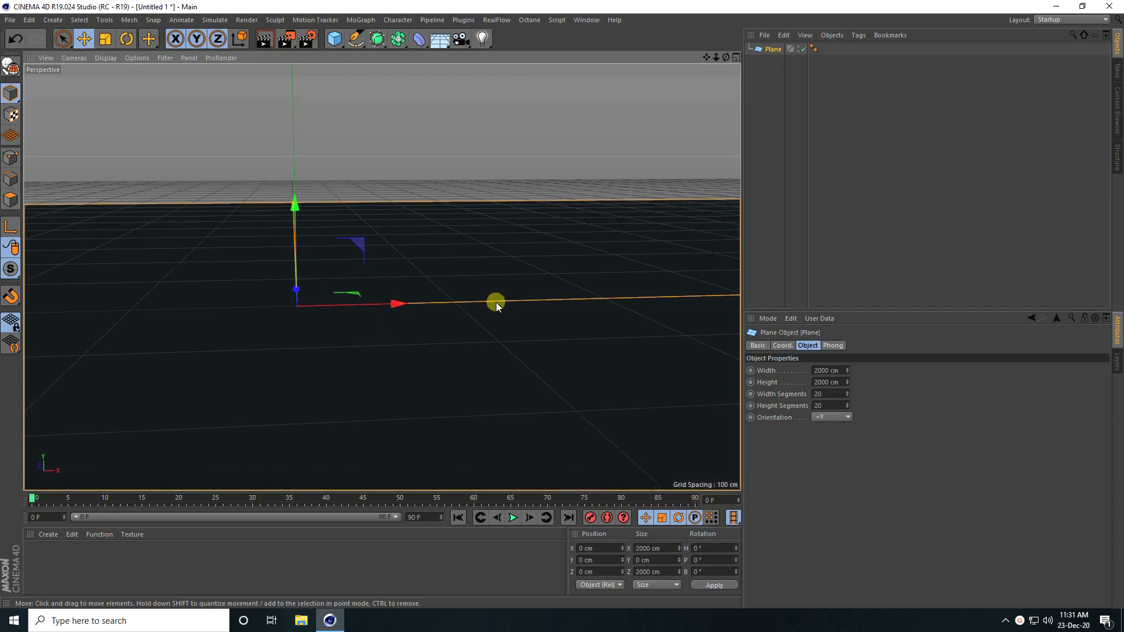
Step: Dock the Octane Live Viewer beside the viewport and render the plane in it
{"action": "left_click", "coordinate": [529, 19]}
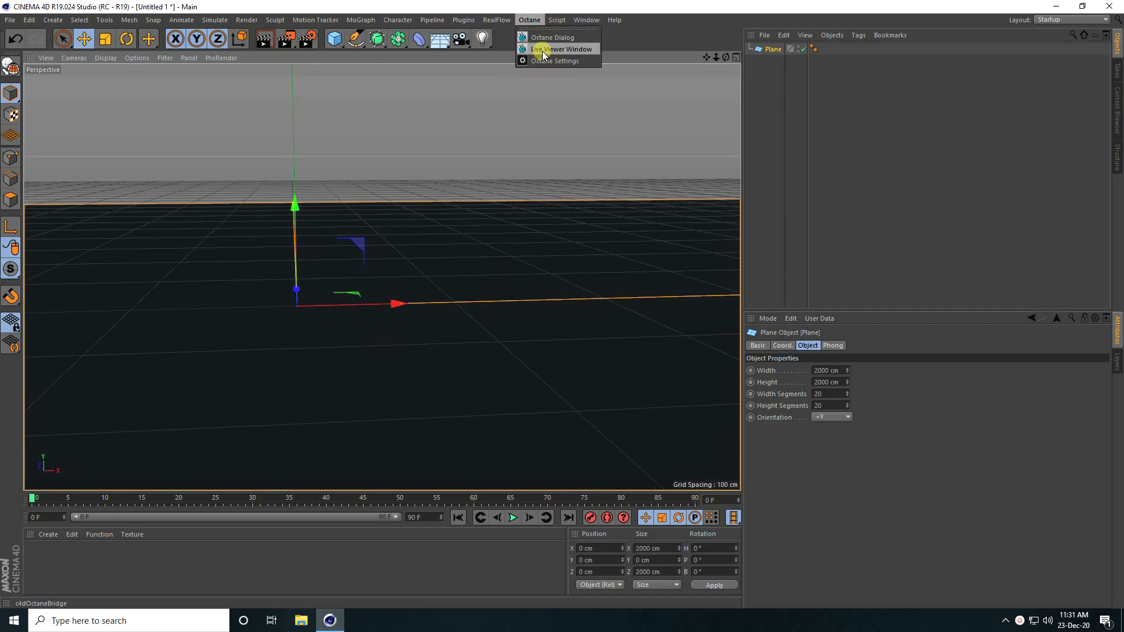
{"action": "left_click", "coordinate": [532, 51]}
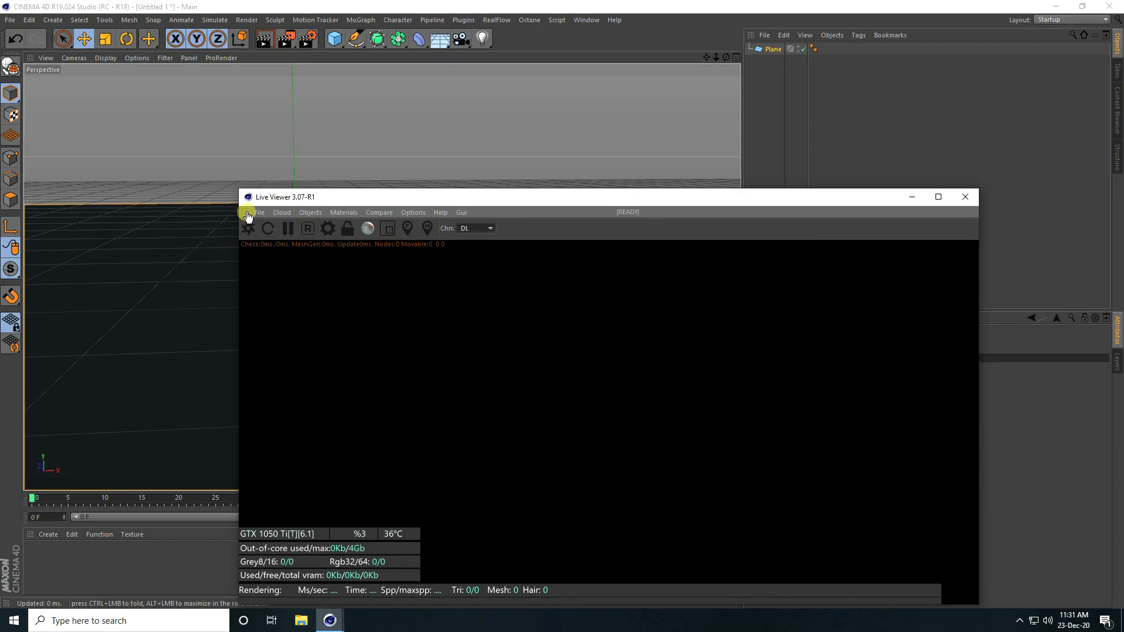
{"action": "left_click_drag", "start_coordinate": [247, 216], "coordinate": [33, 149]}
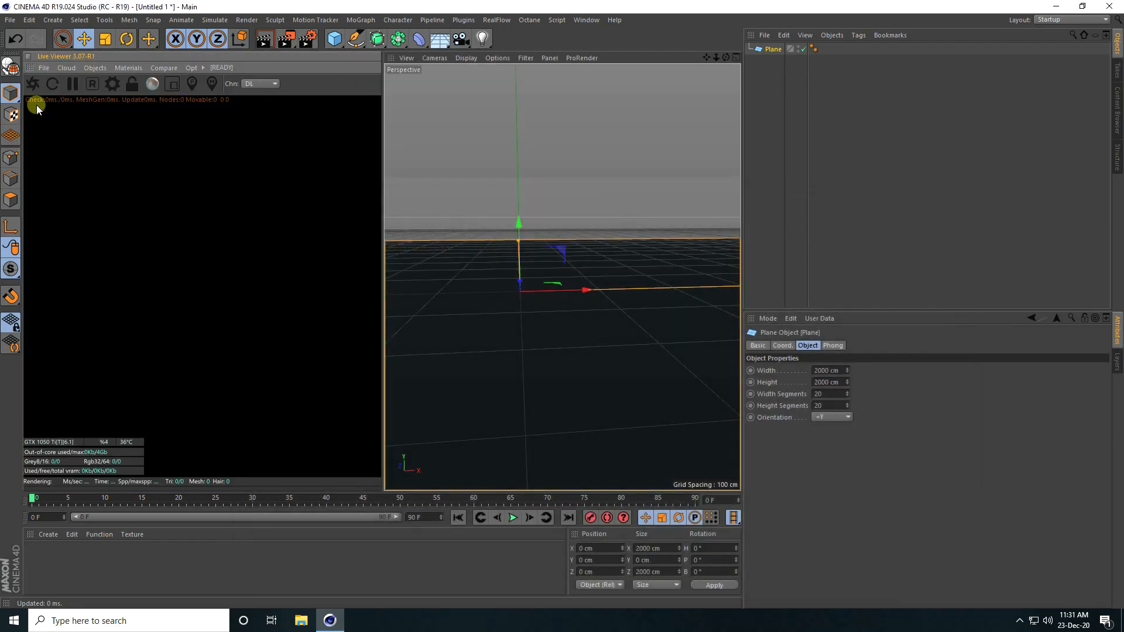
{"action": "left_click", "coordinate": [33, 83]}
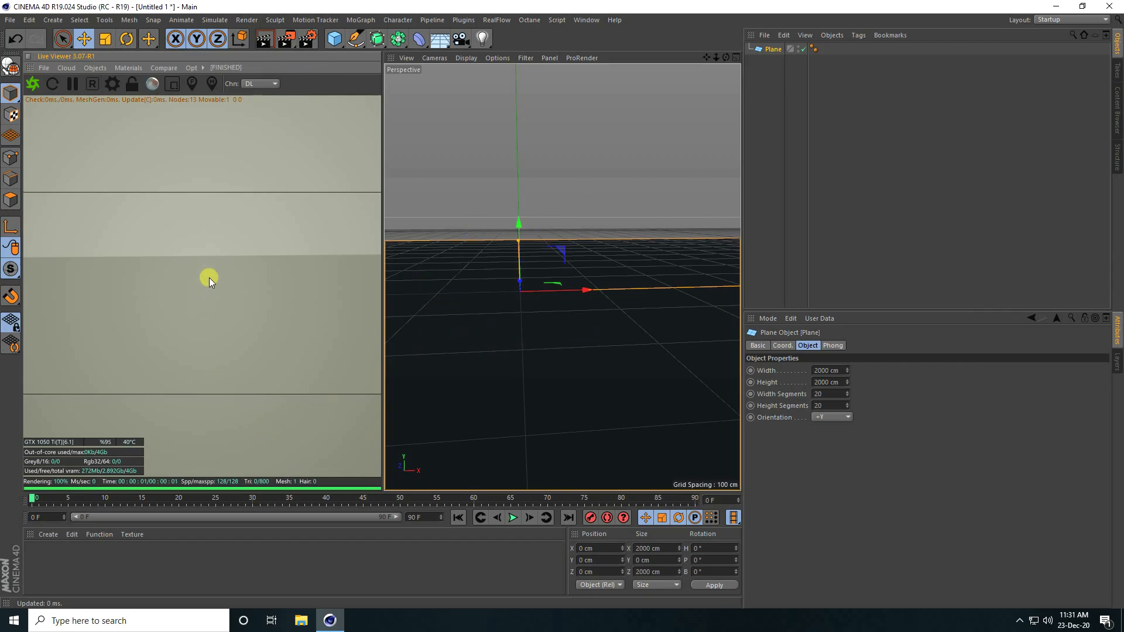
Step: Create a new Octane Material and set its material type to Glossy
{"action": "left_click", "coordinate": [53, 534]}
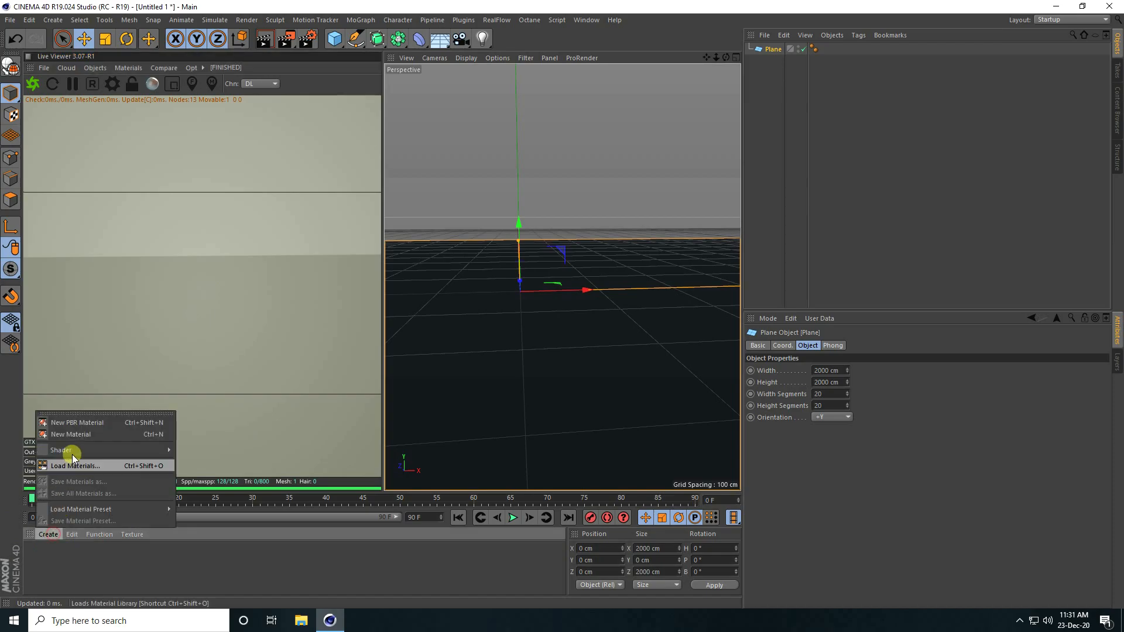
{"action": "mouse_move", "coordinate": [73, 449]}
{"action": "mouse_move", "coordinate": [221, 427]}
{"action": "left_click", "coordinate": [290, 427]}
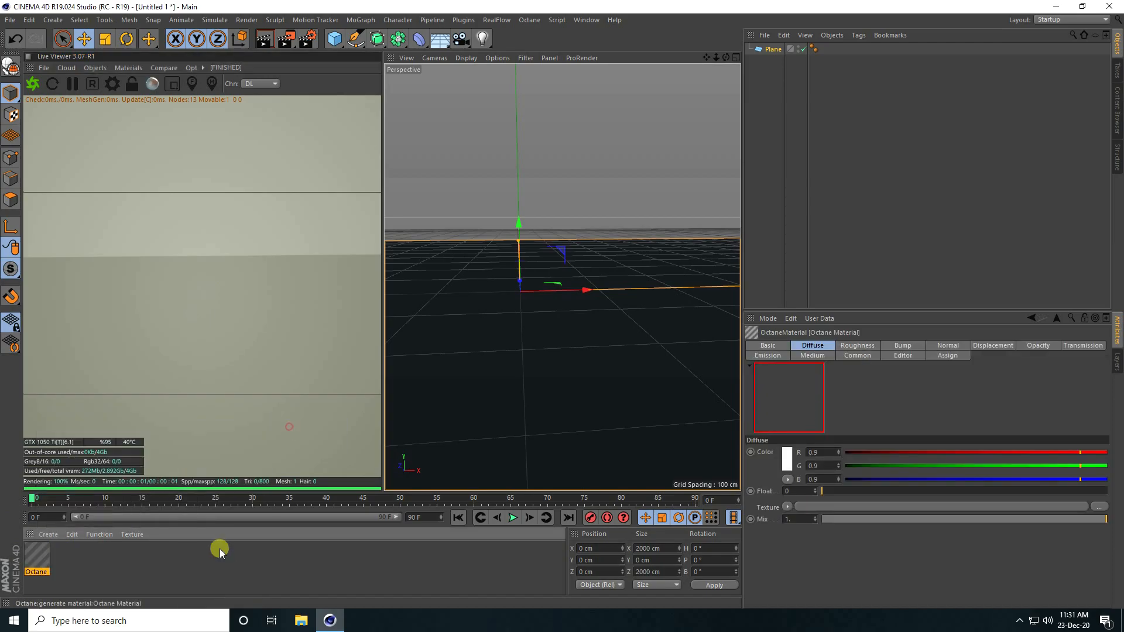
{"action": "double_click", "coordinate": [33, 560]}
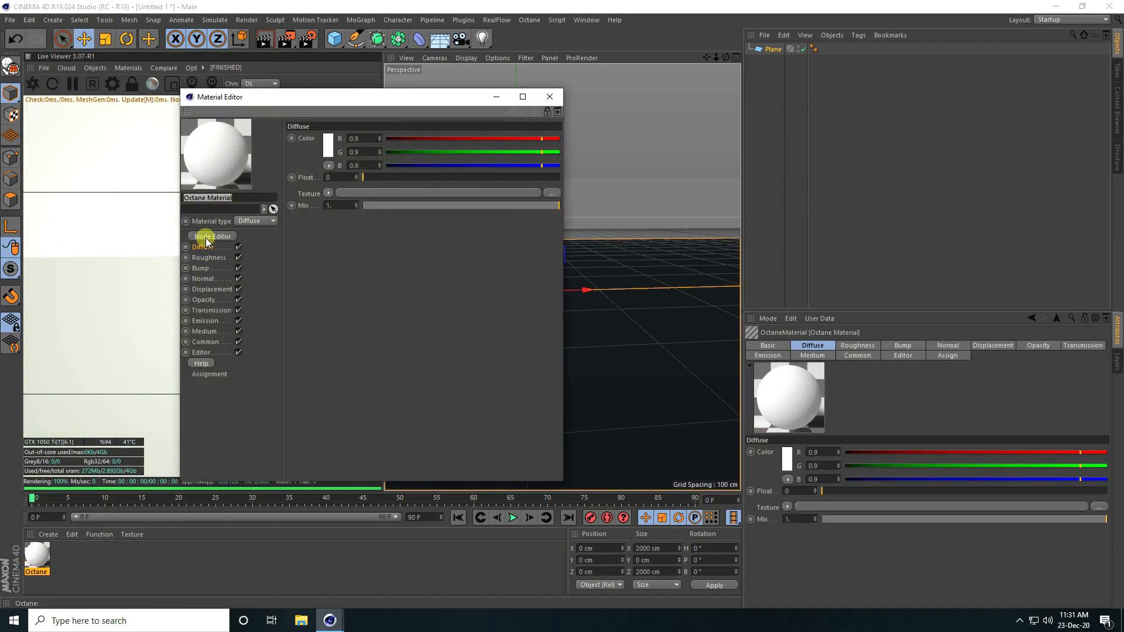
{"action": "left_click", "coordinate": [253, 221]}
{"action": "left_click", "coordinate": [264, 246]}
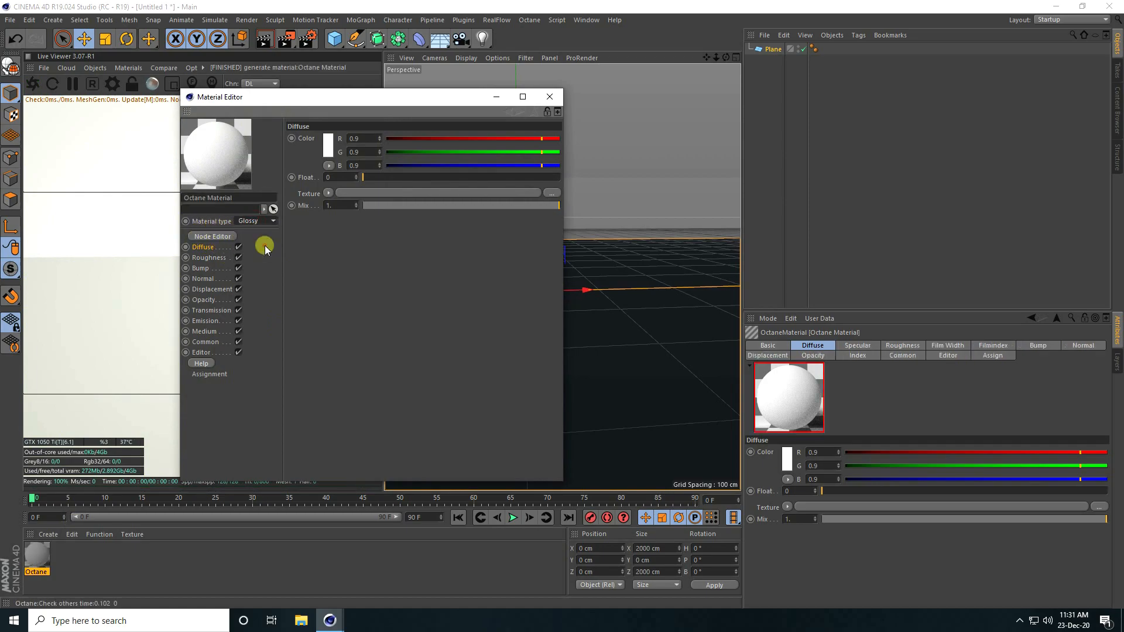
Step: Open the material in the Octane Node Editor and enlarge and reposition the window
{"action": "left_click", "coordinate": [222, 242]}
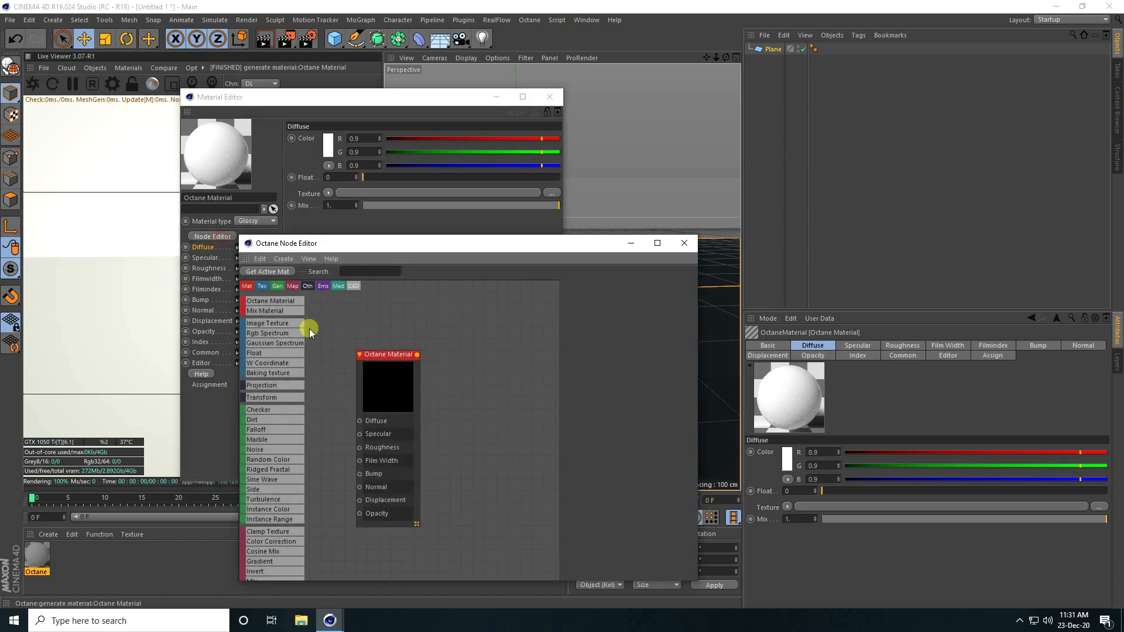
{"action": "left_click_drag", "start_coordinate": [382, 354], "coordinate": [484, 325]}
{"action": "left_click_drag", "start_coordinate": [486, 253], "coordinate": [387, 158]}
{"action": "left_click_drag", "start_coordinate": [599, 486], "coordinate": [807, 583]}
Step: Browse to Desktop\moon\tex and drag MOUNTAINS-02_HEIGHT_8k and MOUNTAINS-02_NORMAL_8k toward the node editor
{"action": "left_click", "coordinate": [302, 622]}
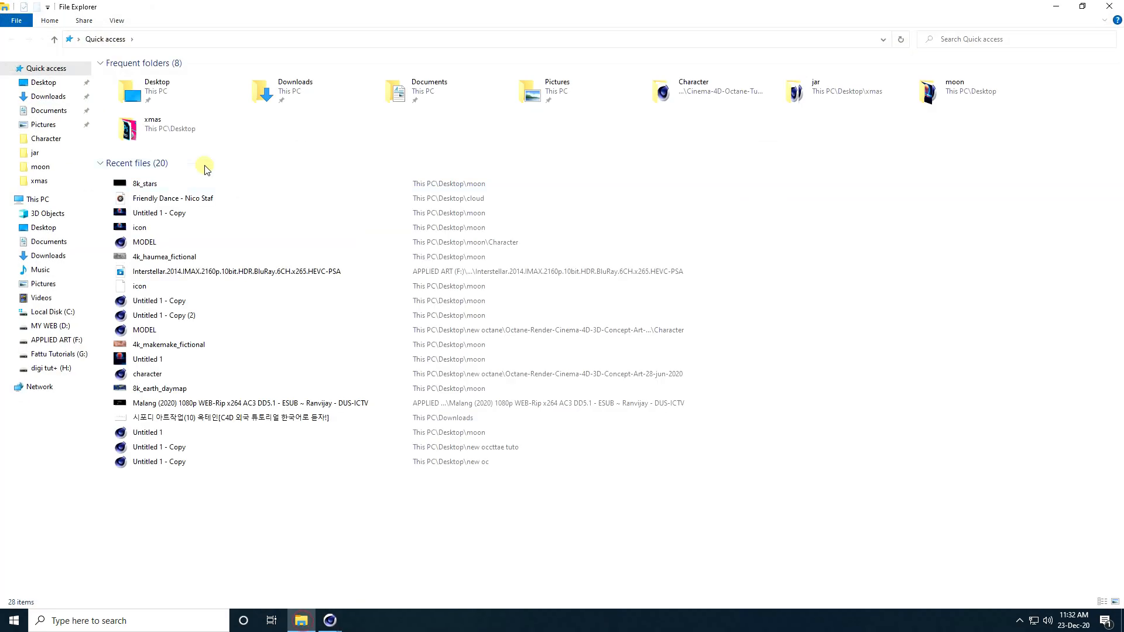
{"action": "left_click", "coordinate": [43, 82]}
{"action": "double_click", "coordinate": [385, 102]}
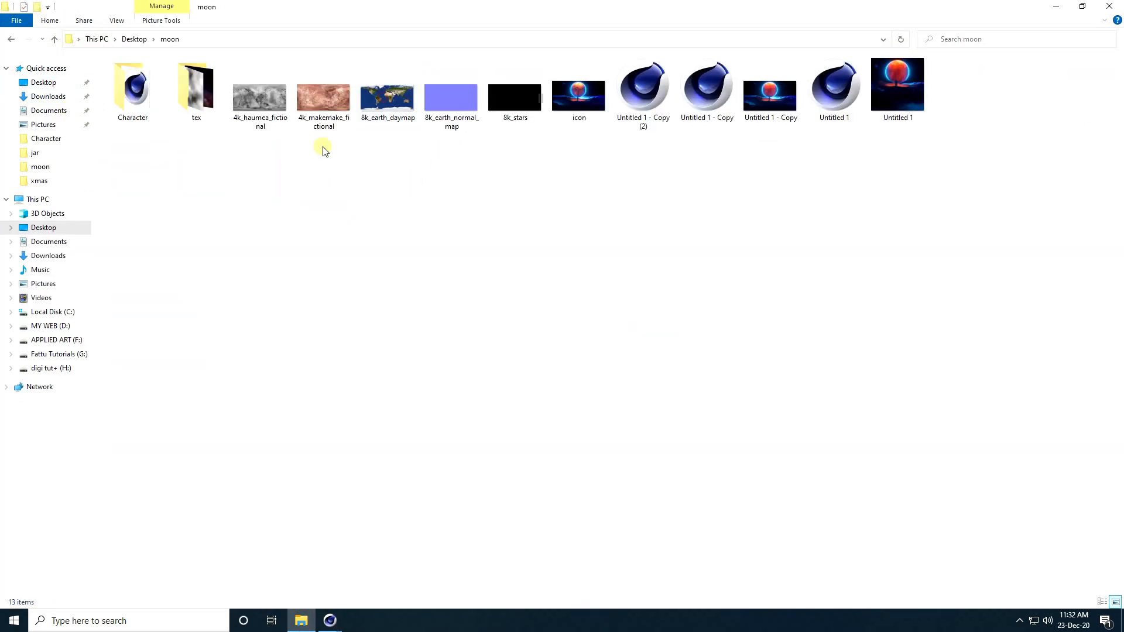
{"action": "double_click", "coordinate": [202, 94]}
{"action": "left_click", "coordinate": [136, 112]}
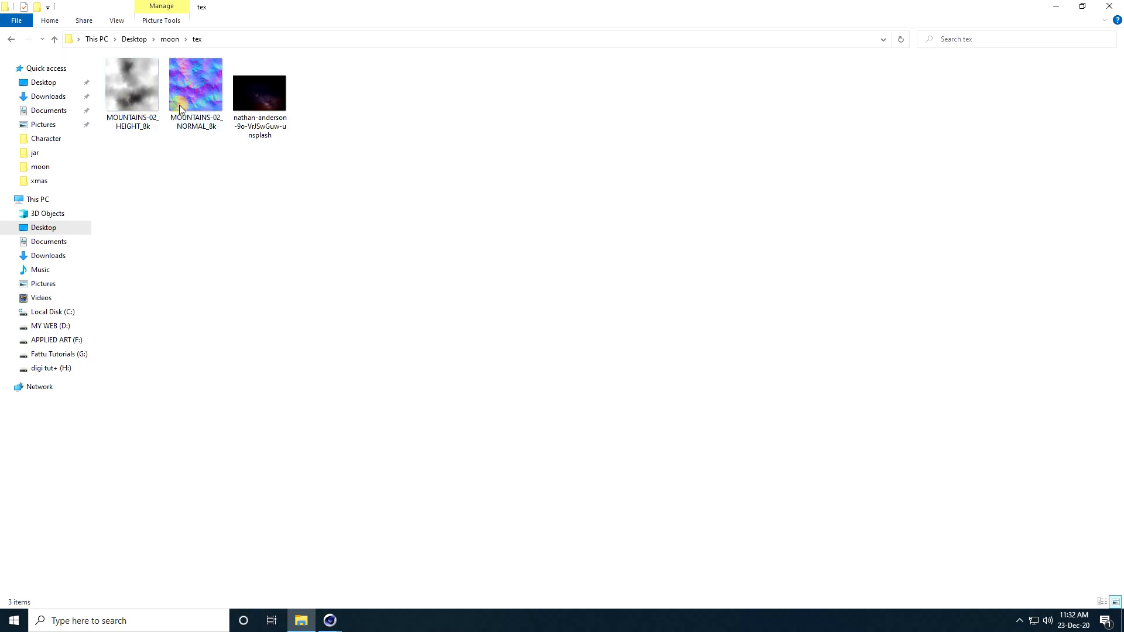
{"action": "left_click_drag", "start_coordinate": [125, 160], "coordinate": [220, 60]}
{"action": "left_click_drag", "start_coordinate": [198, 97], "coordinate": [353, 519]}
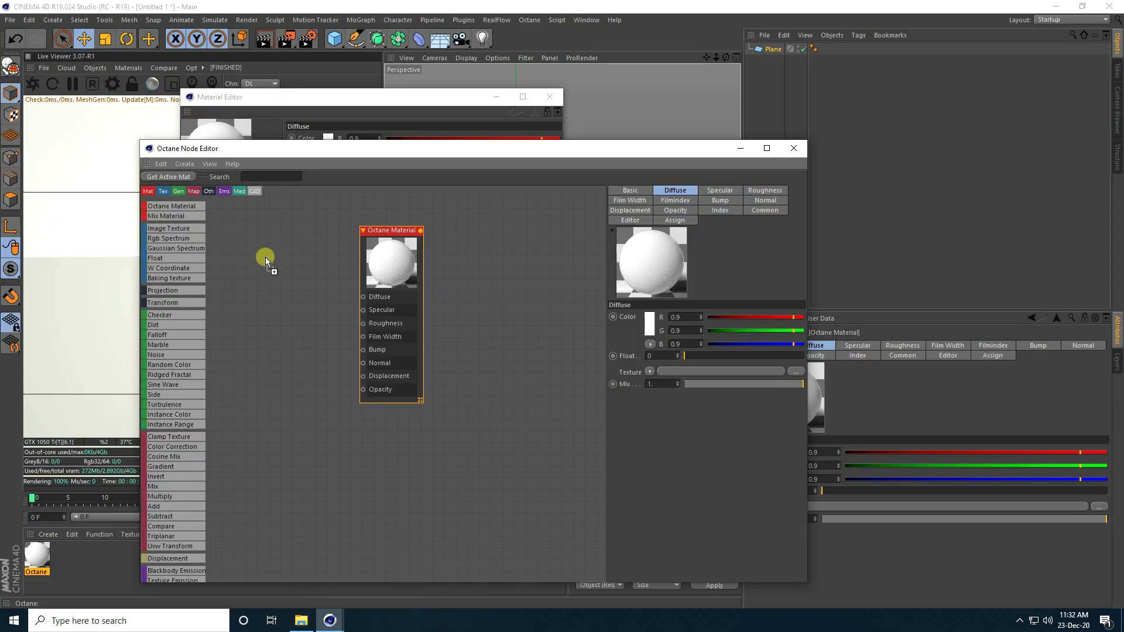
Step: Drop both images in as texture nodes and wire the normal map into the material's Normal
{"action": "left_click_drag", "start_coordinate": [266, 258], "coordinate": [265, 258]}
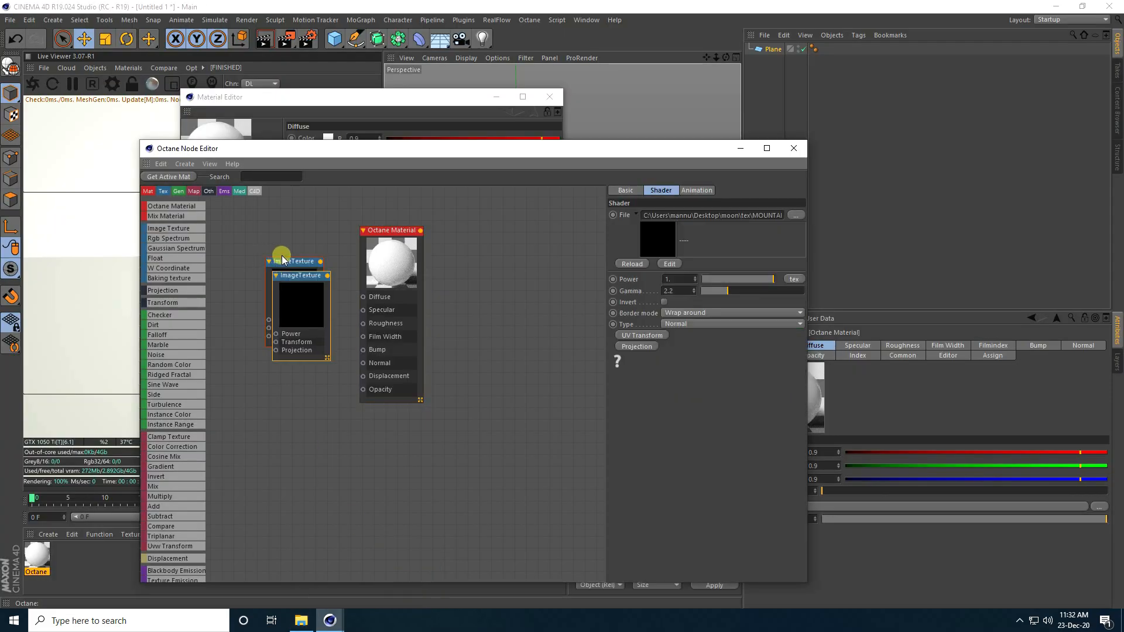
{"action": "scroll", "coordinate": [282, 259], "scroll_direction": "up", "scroll_amount": 1}
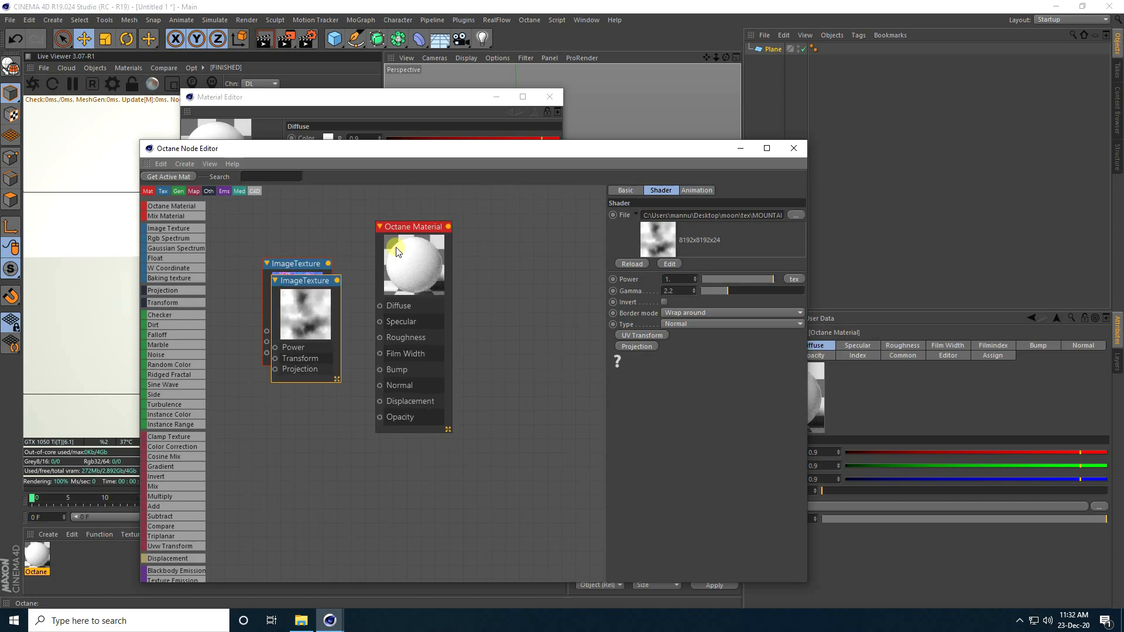
{"action": "left_click_drag", "start_coordinate": [399, 227], "coordinate": [426, 220]}
{"action": "left_click_drag", "start_coordinate": [306, 281], "coordinate": [296, 372]}
{"action": "left_click_drag", "start_coordinate": [328, 264], "coordinate": [406, 380]}
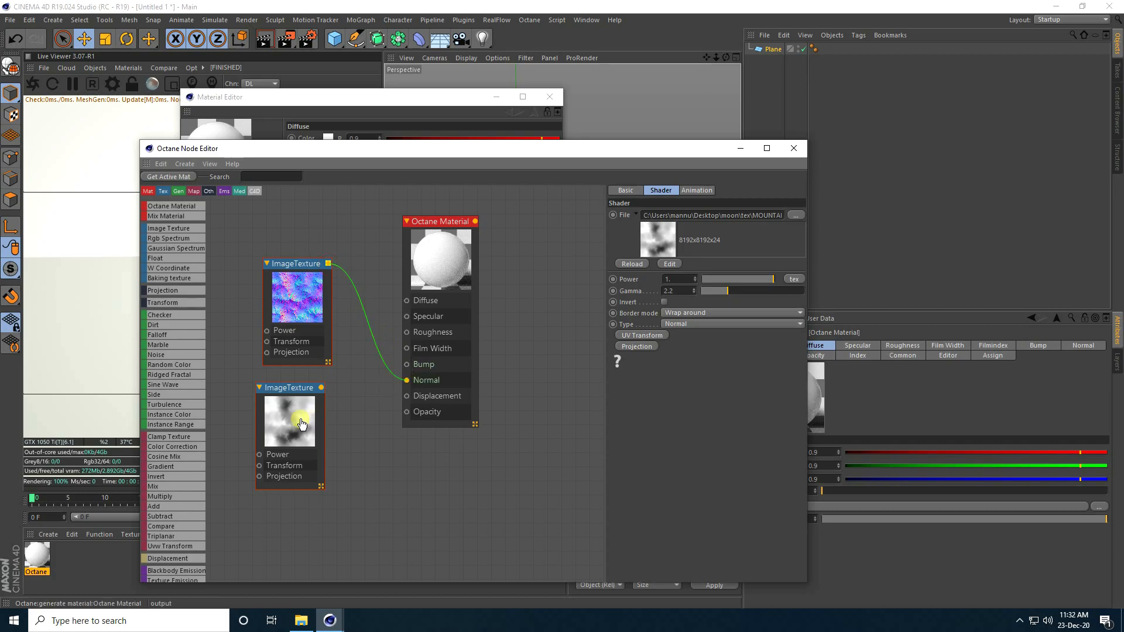
Step: Drive a Displacement node from the height map at 8192x8192 detail and 200 cm amount
{"action": "left_click", "coordinate": [162, 561]}
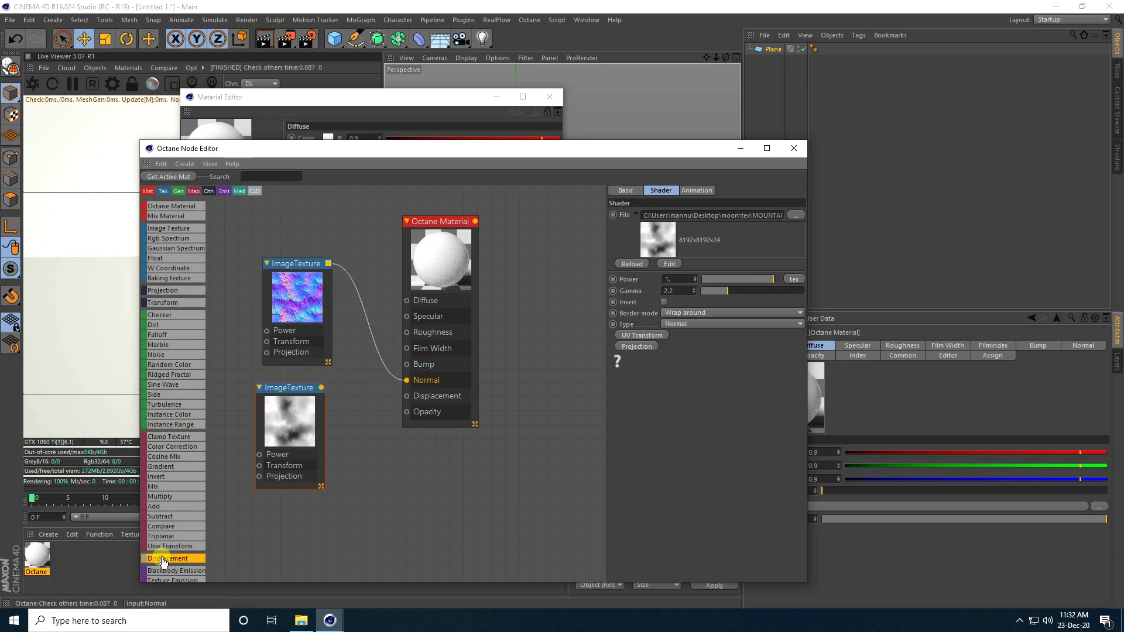
{"action": "left_click", "coordinate": [350, 441]}
{"action": "left_click_drag", "start_coordinate": [315, 392], "coordinate": [407, 396]}
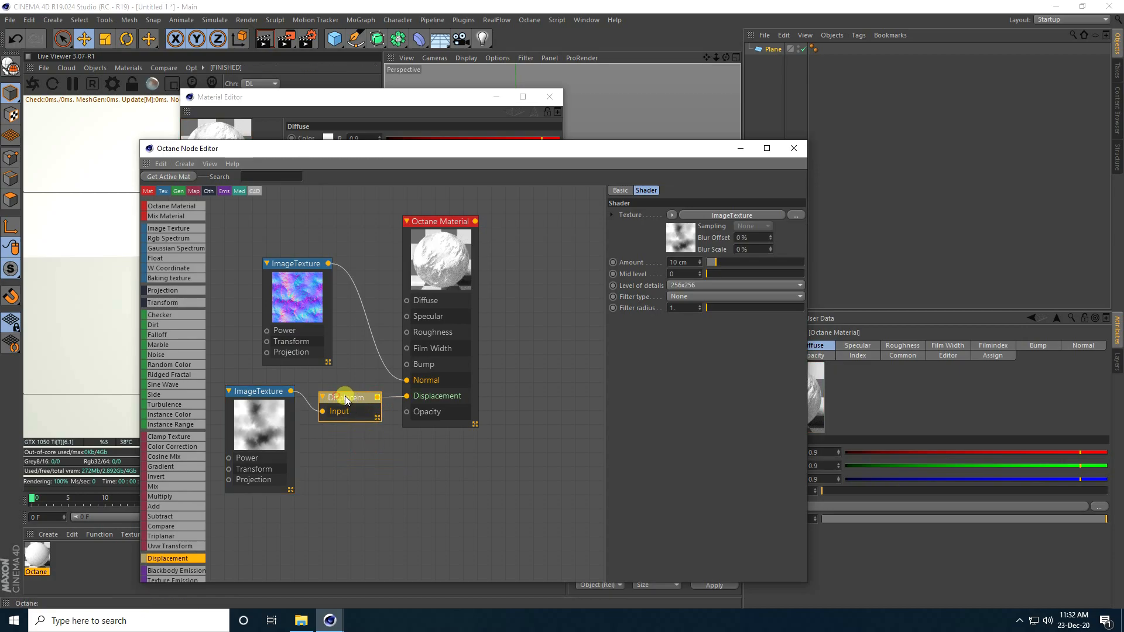
{"action": "left_click", "coordinate": [679, 288]}
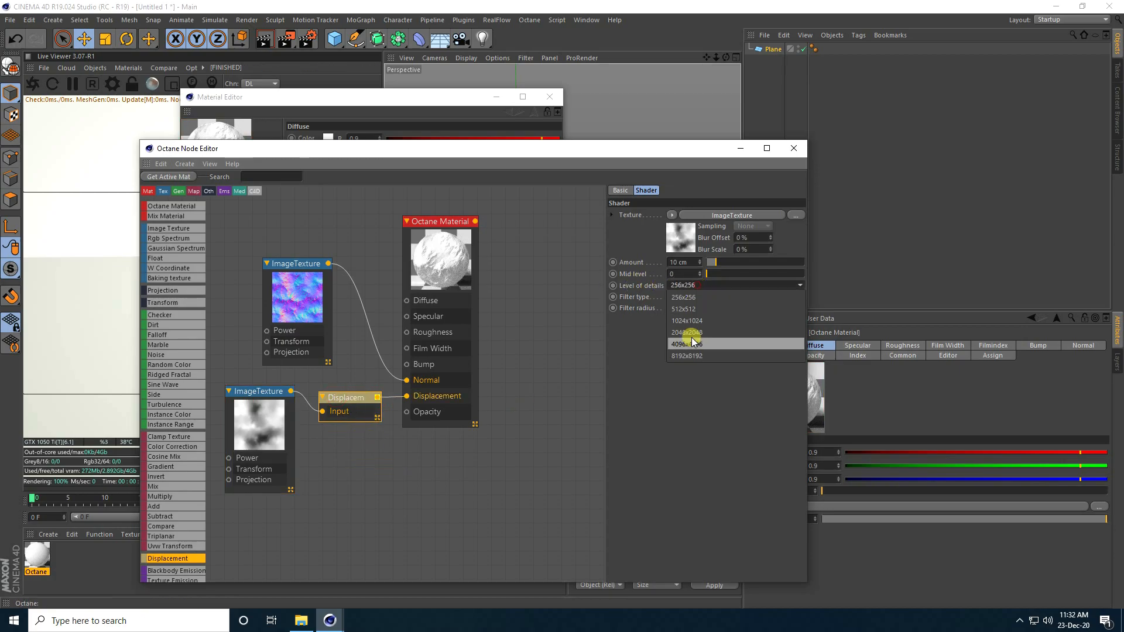
{"action": "left_click", "coordinate": [686, 355]}
{"action": "double_click", "coordinate": [682, 263]}
{"action": "type", "text": "200"}
{"action": "key", "text": "Return"}
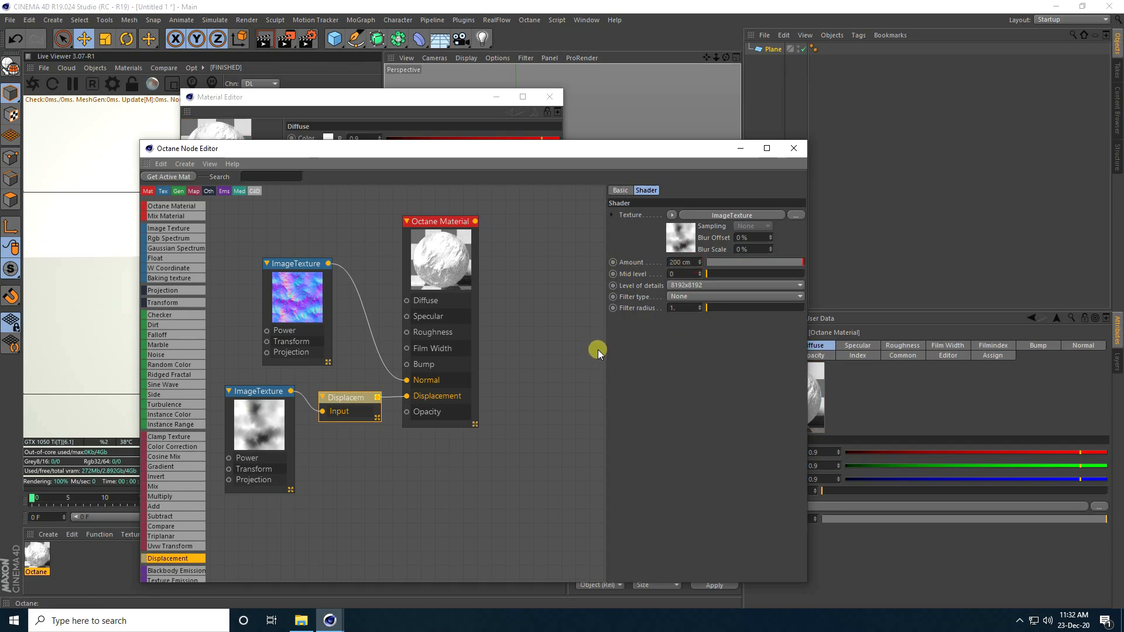
Step: Add a Gradient node and set its start colour to blue
{"action": "left_click", "coordinate": [270, 177]}
{"action": "type", "text": "gra"}
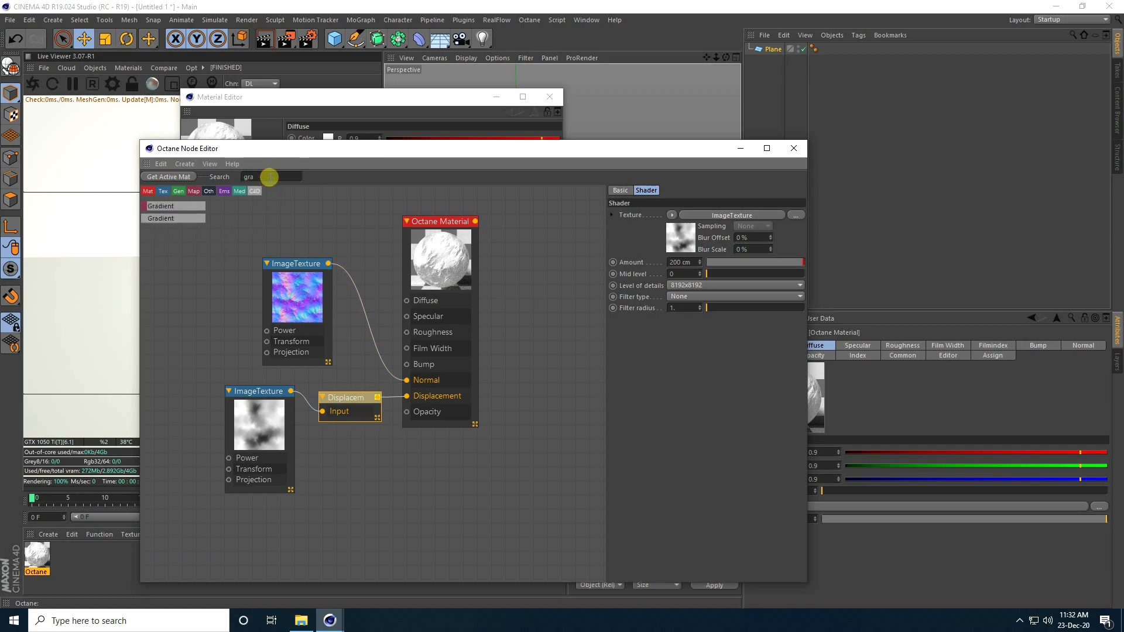
{"action": "left_click_drag", "start_coordinate": [159, 226], "coordinate": [284, 213]}
{"action": "left_click", "coordinate": [310, 222]}
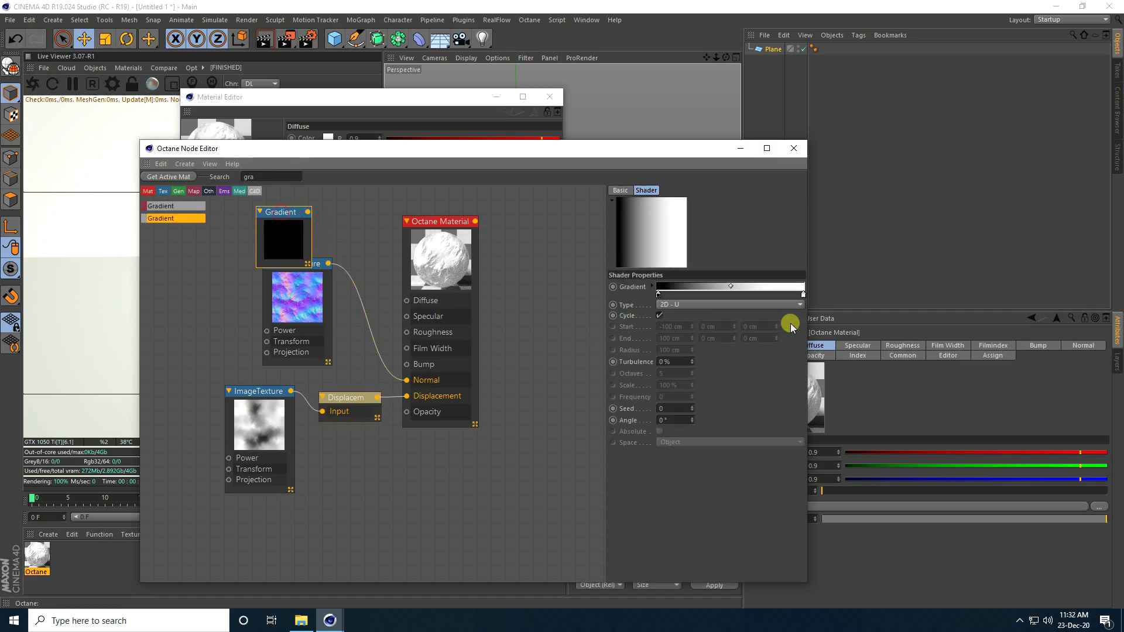
{"action": "double_click", "coordinate": [659, 296]}
{"action": "left_click_drag", "start_coordinate": [657, 296], "coordinate": [676, 319]}
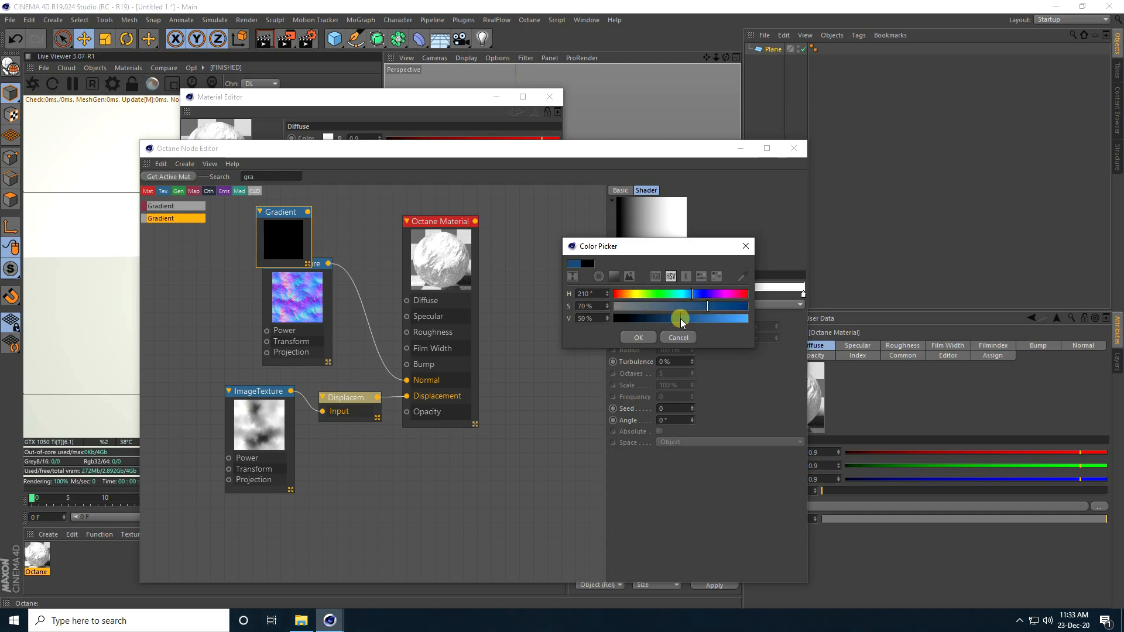
{"action": "left_click", "coordinate": [638, 338]}
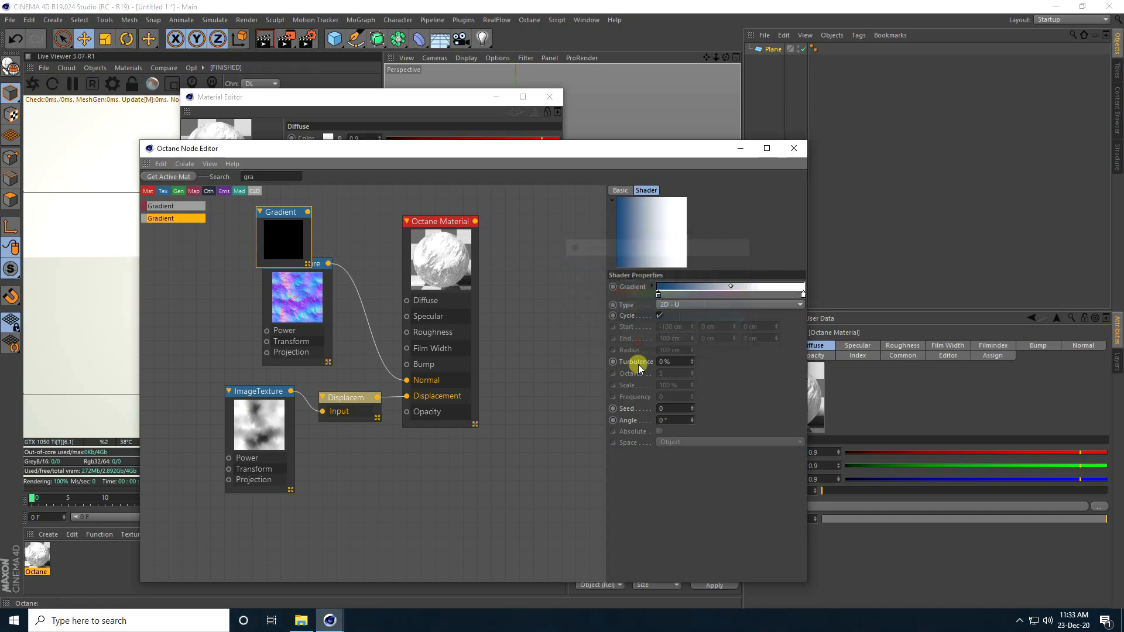
Step: Make the gradient's end colour purple at hue 280° and feed it into Diffuse
{"action": "double_click", "coordinate": [803, 295]}
{"action": "left_click_drag", "start_coordinate": [810, 296], "coordinate": [842, 297]}
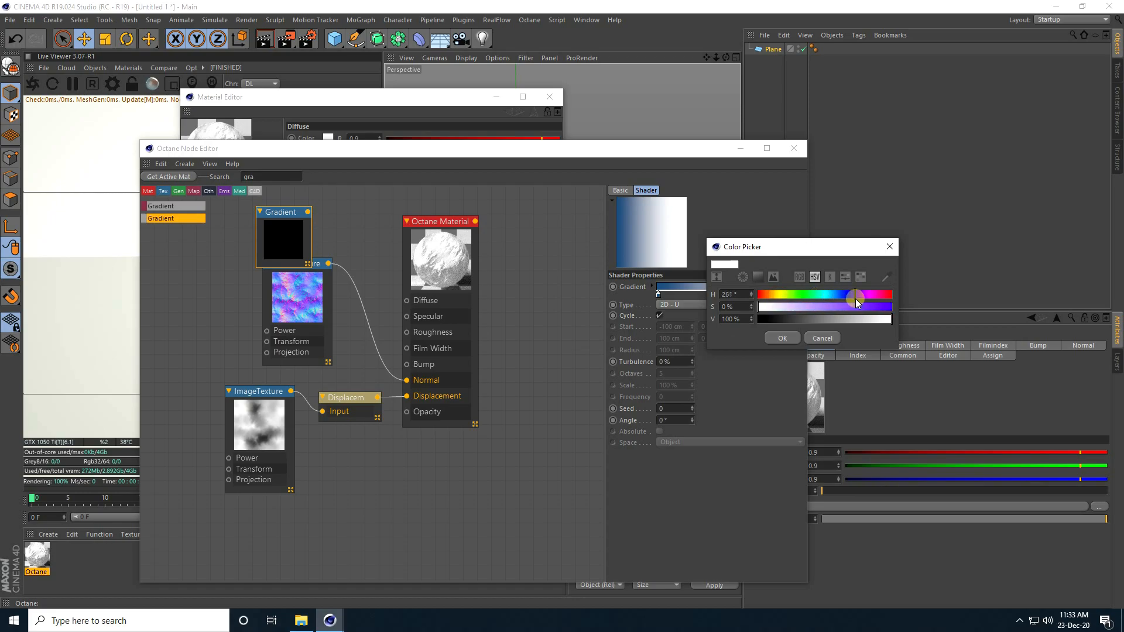
{"action": "left_click", "coordinate": [751, 292]}
{"action": "mouse_move", "coordinate": [834, 307]}
{"action": "left_mouse_down"}
{"action": "mouse_move", "coordinate": [859, 306]}
{"action": "mouse_move", "coordinate": [821, 324]}
{"action": "left_mouse_up"}
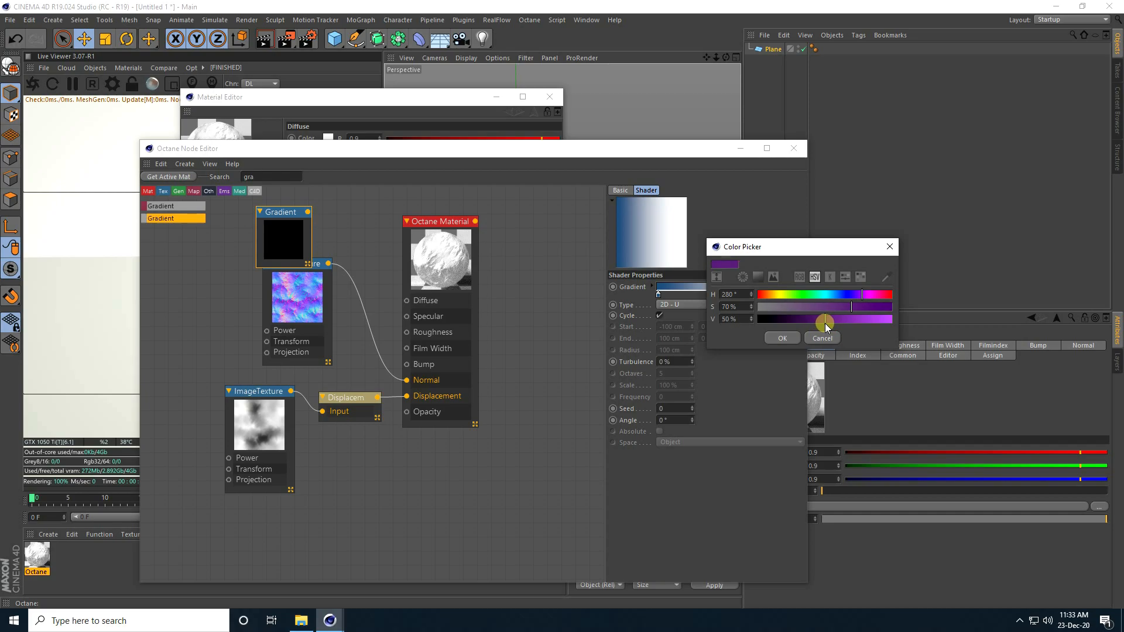
{"action": "left_click", "coordinate": [782, 337]}
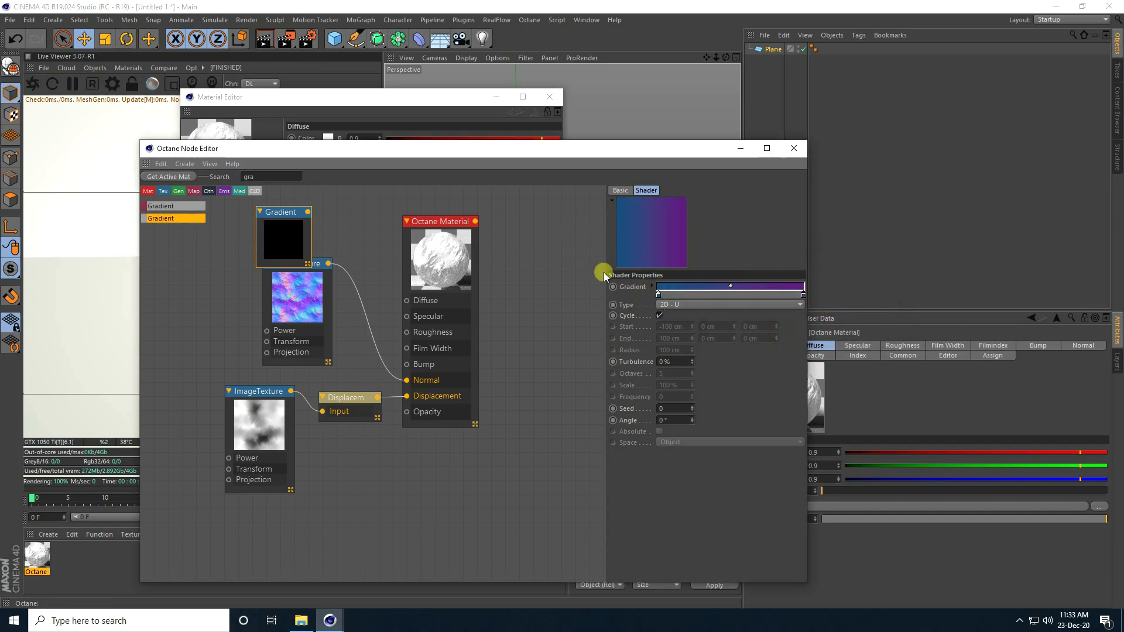
{"action": "left_click_drag", "start_coordinate": [309, 212], "coordinate": [407, 301]}
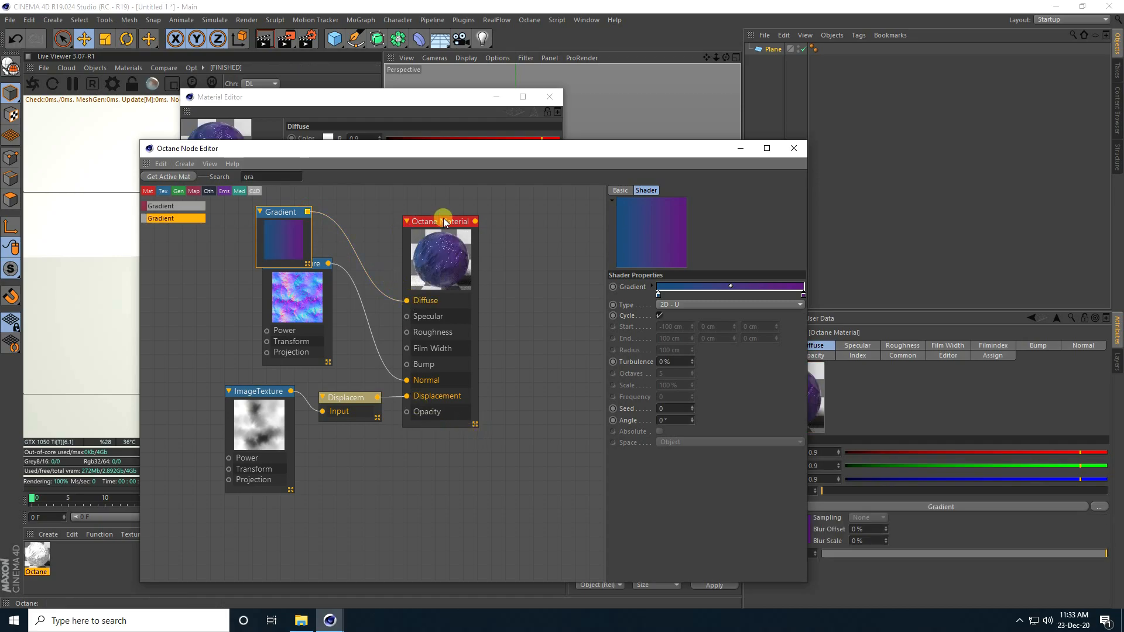
Step: Close the node and material editors, apply the material to Plane, and re-render the live view
{"action": "left_click", "coordinate": [460, 259]}
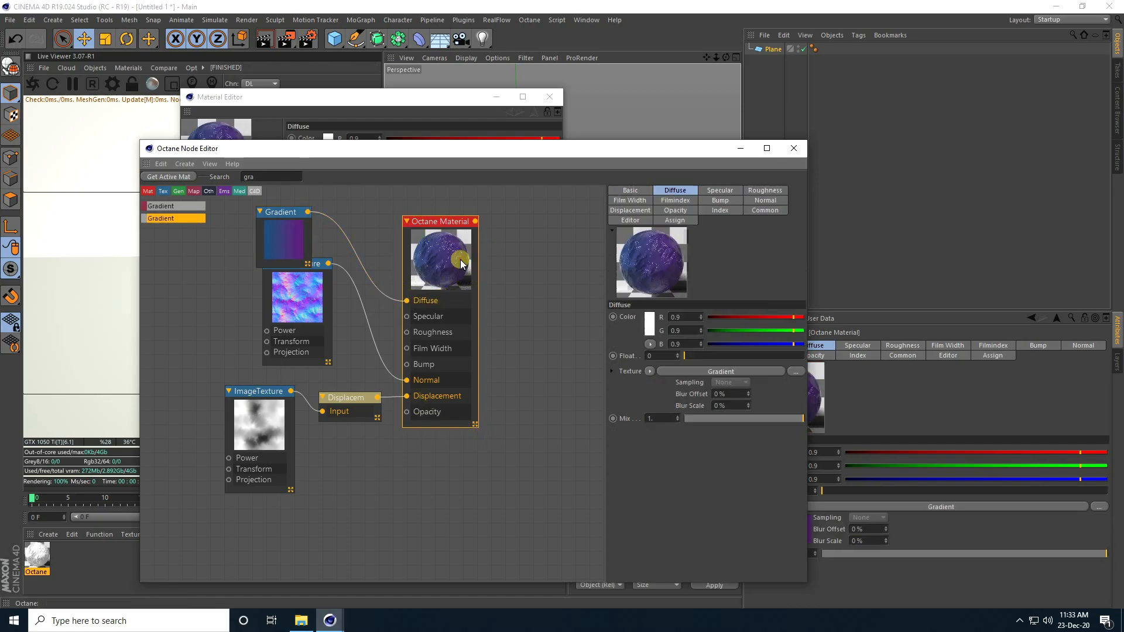
{"action": "left_click", "coordinate": [793, 148]}
{"action": "left_click", "coordinate": [549, 97]}
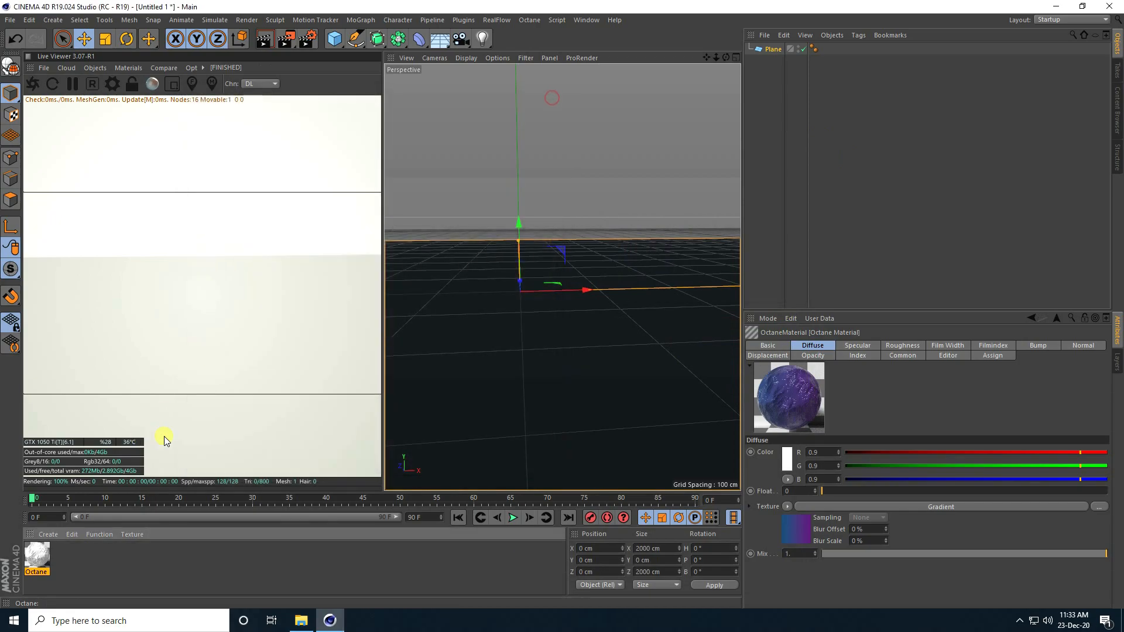
{"action": "left_click_drag", "start_coordinate": [37, 555], "coordinate": [423, 393]}
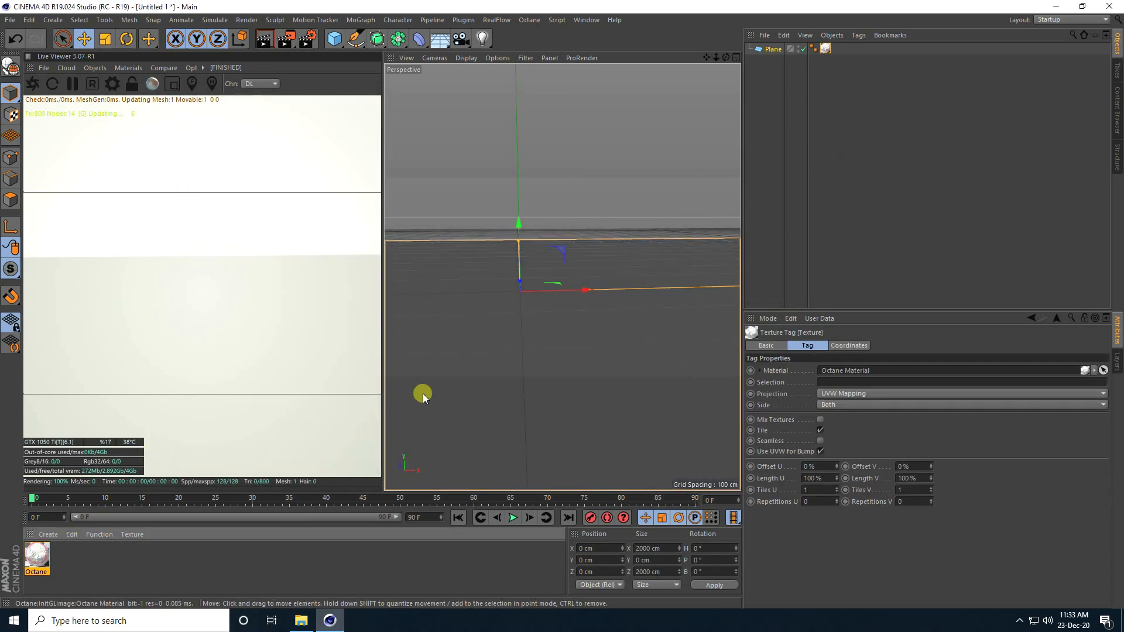
{"action": "left_click", "coordinate": [33, 83]}
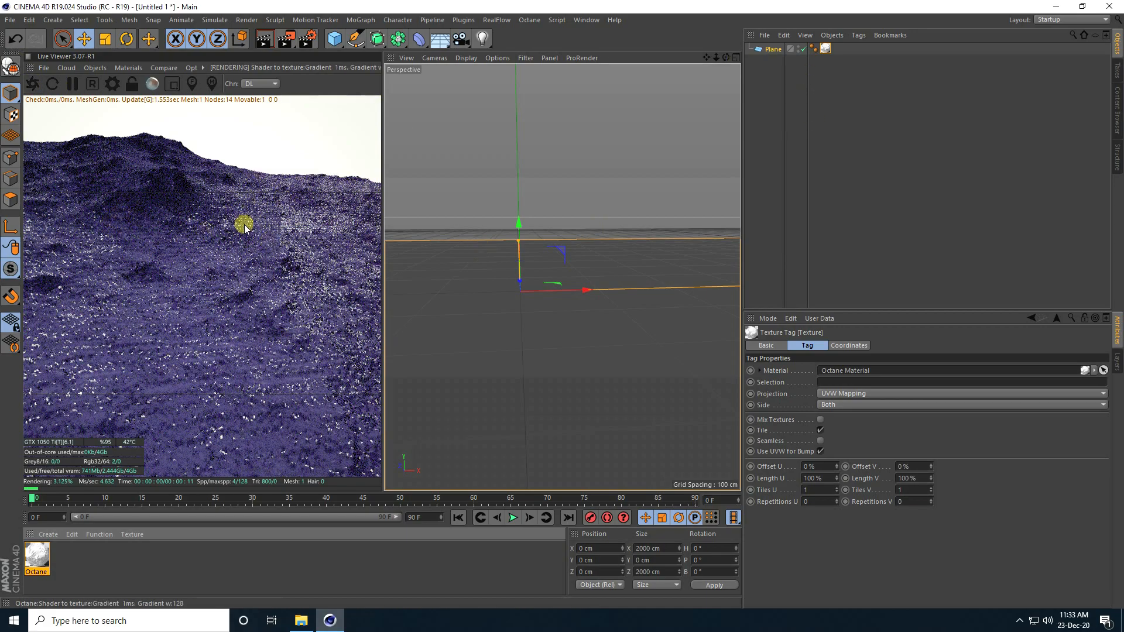
Step: Set the Plane's P.Y coordinate to -100 cm in the Coord. tab
{"action": "left_click", "coordinate": [771, 50]}
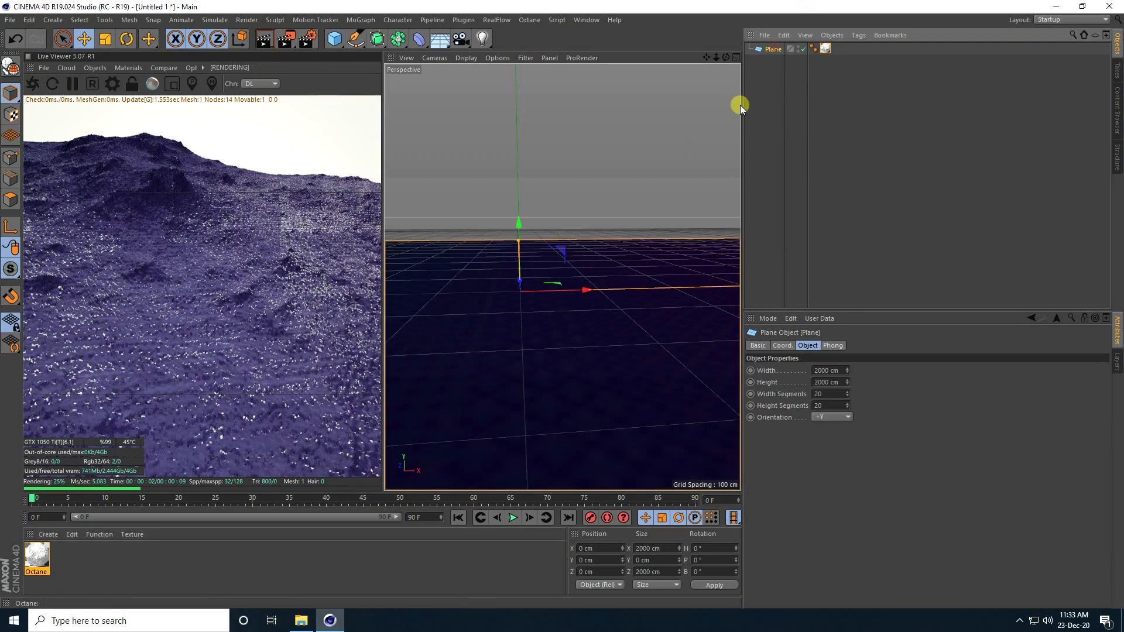
{"action": "left_click", "coordinate": [782, 346]}
{"action": "left_click_drag", "start_coordinate": [807, 382], "coordinate": [809, 378]}
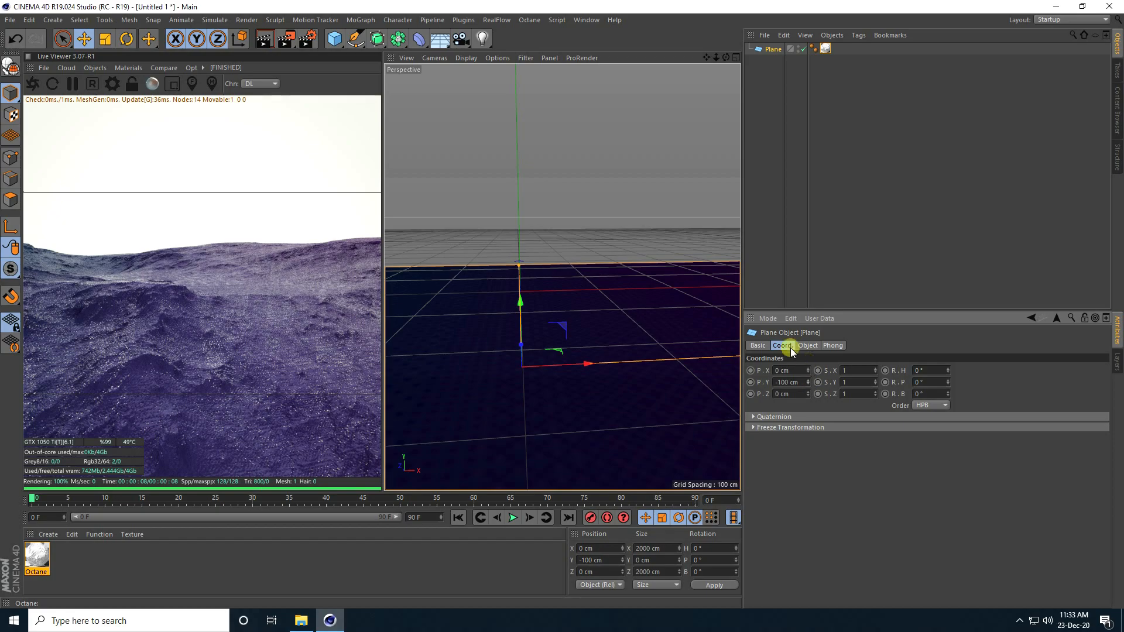
Step: Add a Sphere with a 200 cm radius and 100 segments
{"action": "left_click", "coordinate": [334, 39]}
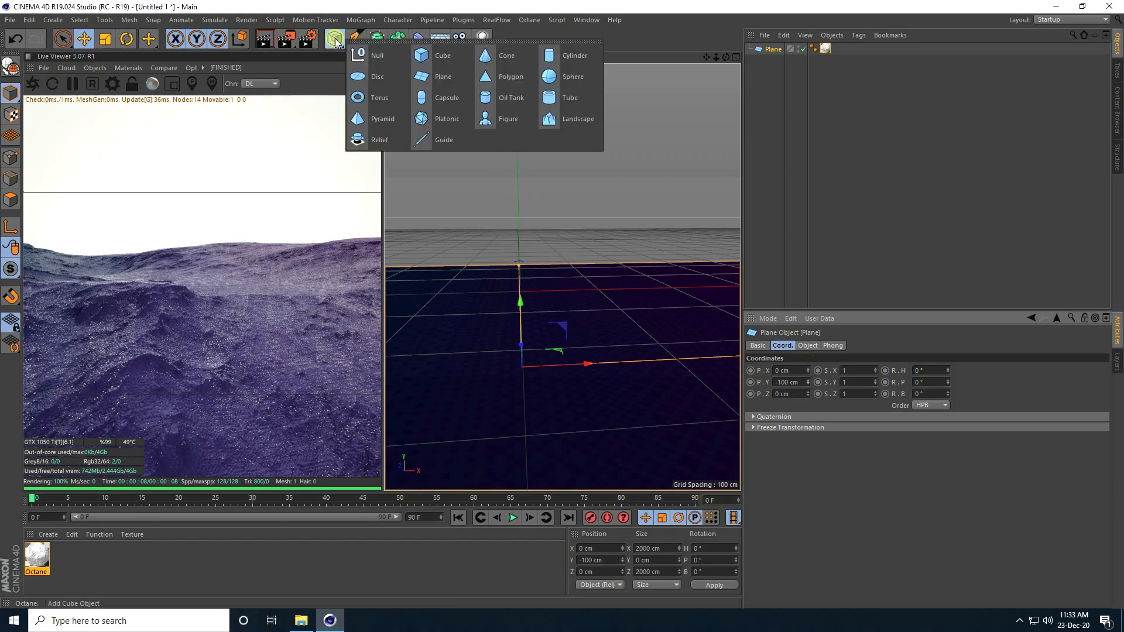
{"action": "left_click", "coordinate": [575, 80]}
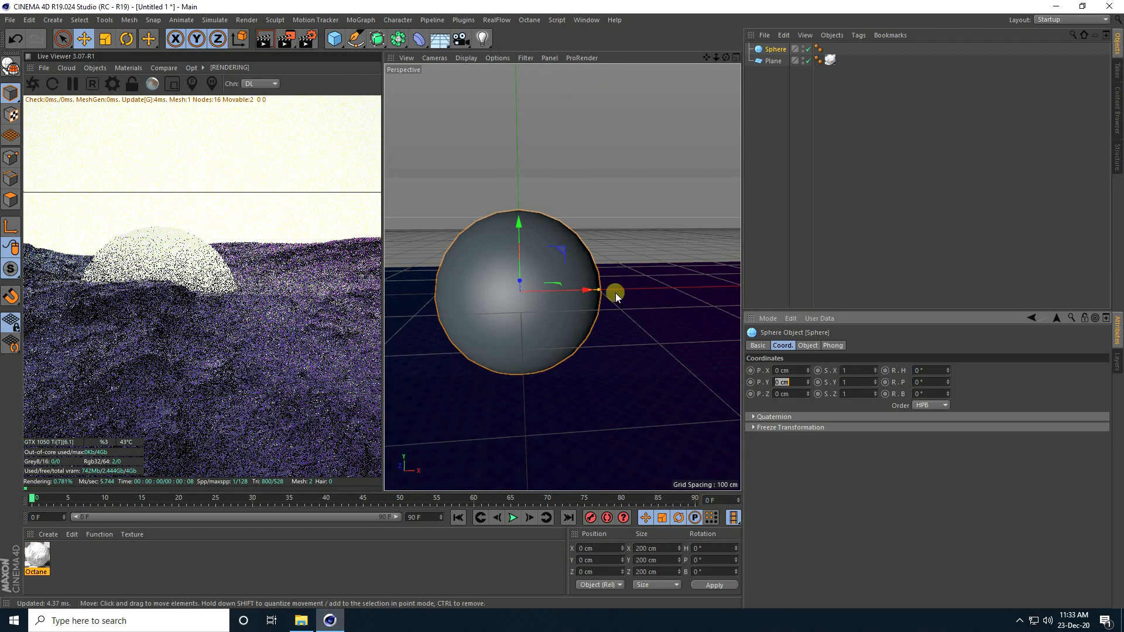
{"action": "left_click", "coordinate": [783, 382]}
{"action": "left_click", "coordinate": [807, 346]}
{"action": "left_click", "coordinate": [823, 370]}
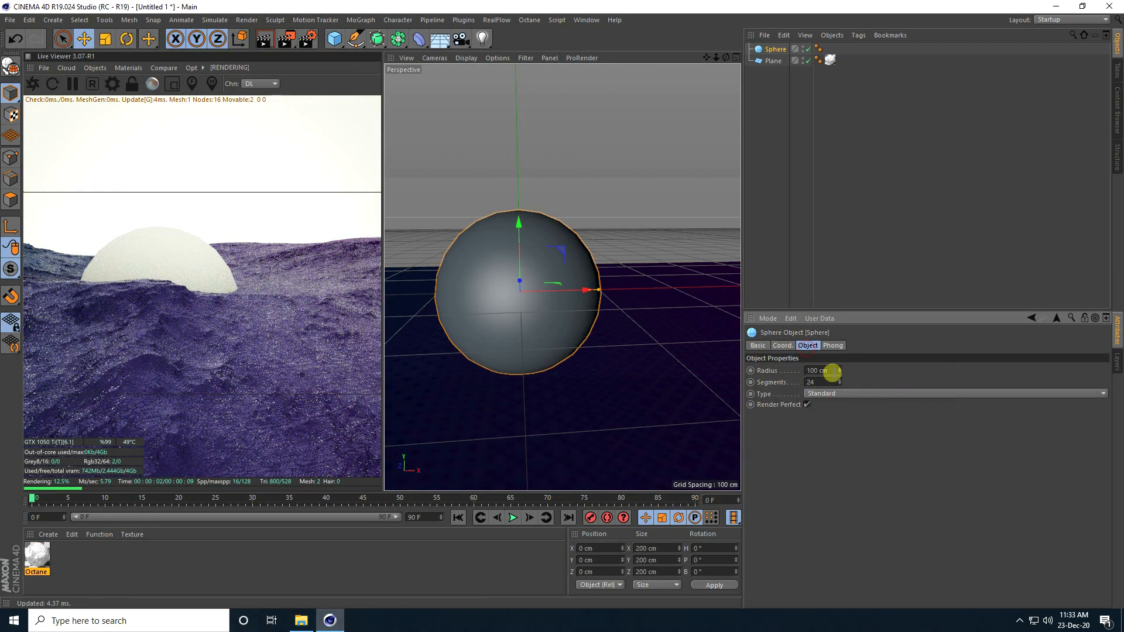
{"action": "type", "text": "200"}
{"action": "key", "text": "Return"}
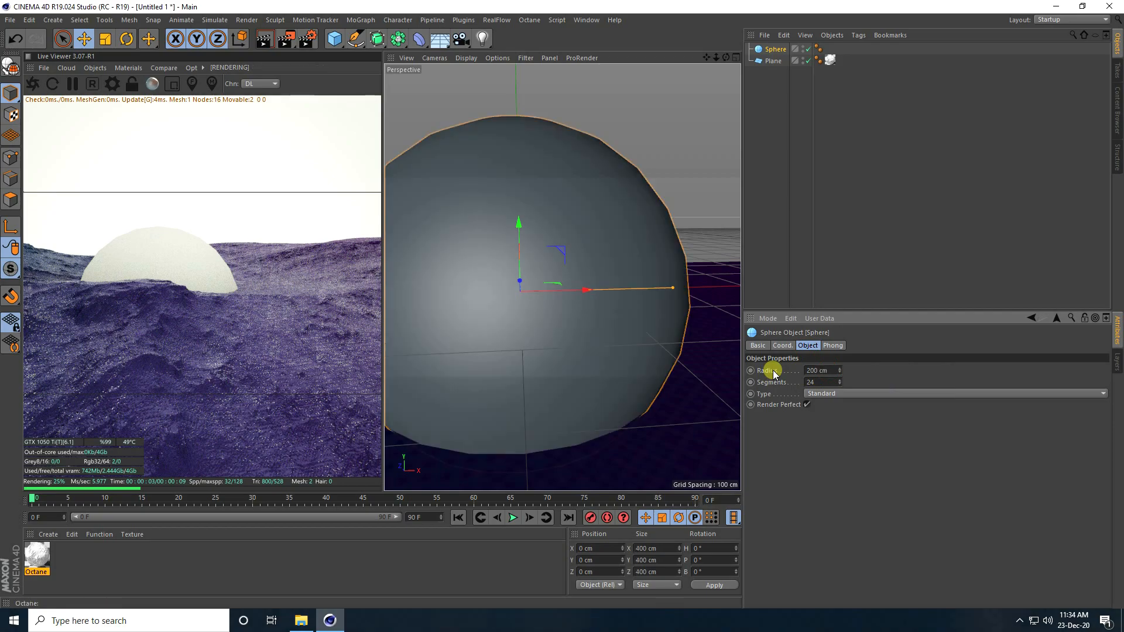
{"action": "left_click", "coordinate": [820, 382]}
{"action": "type", "text": "100"}
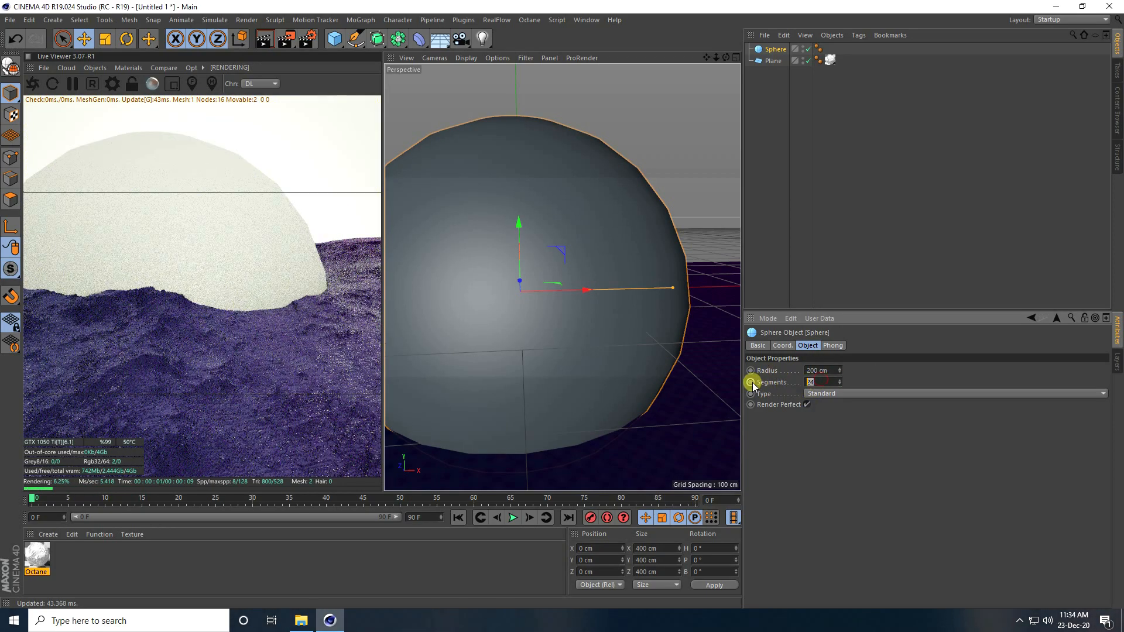
{"action": "key", "text": "Return"}
Step: Move the sphere back to Z 451 cm and up to Y 216 cm above the terrain
{"action": "middle_click", "coordinate": [540, 266]}
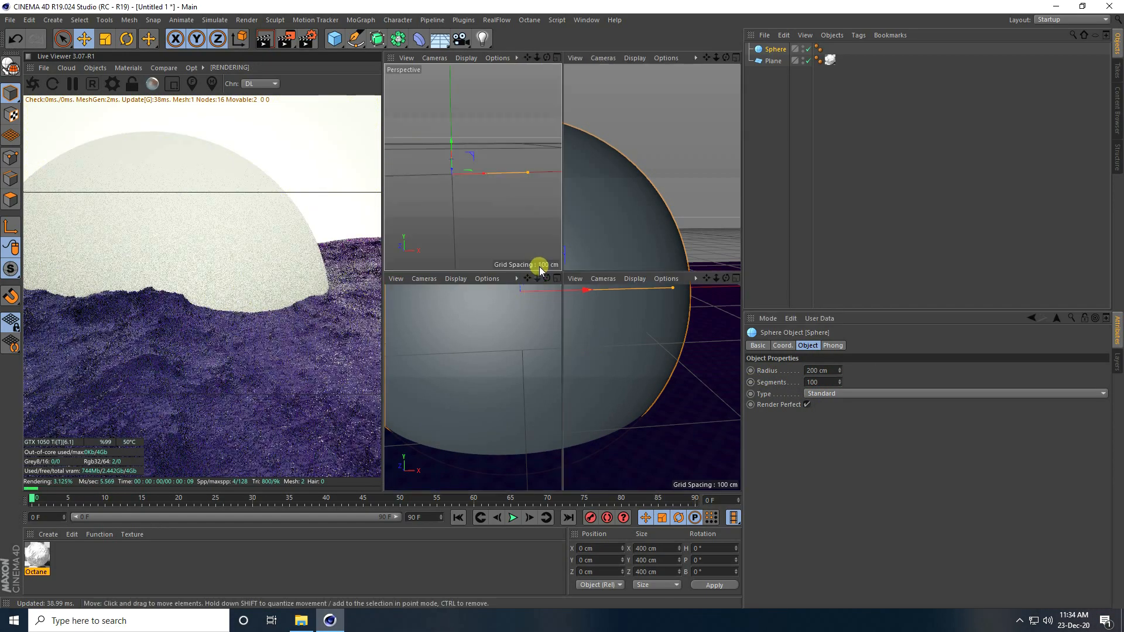
{"action": "middle_click", "coordinate": [585, 181]}
{"action": "left_click_drag", "start_coordinate": [564, 209], "coordinate": [566, 72]}
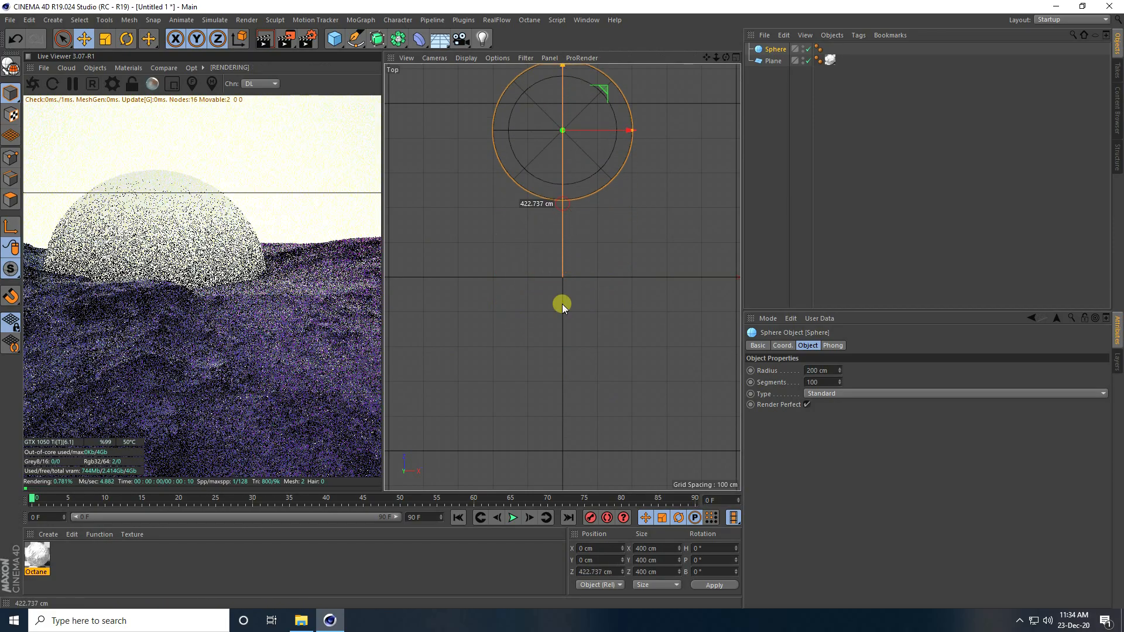
{"action": "middle_click", "coordinate": [562, 305]}
{"action": "middle_click", "coordinate": [455, 194]}
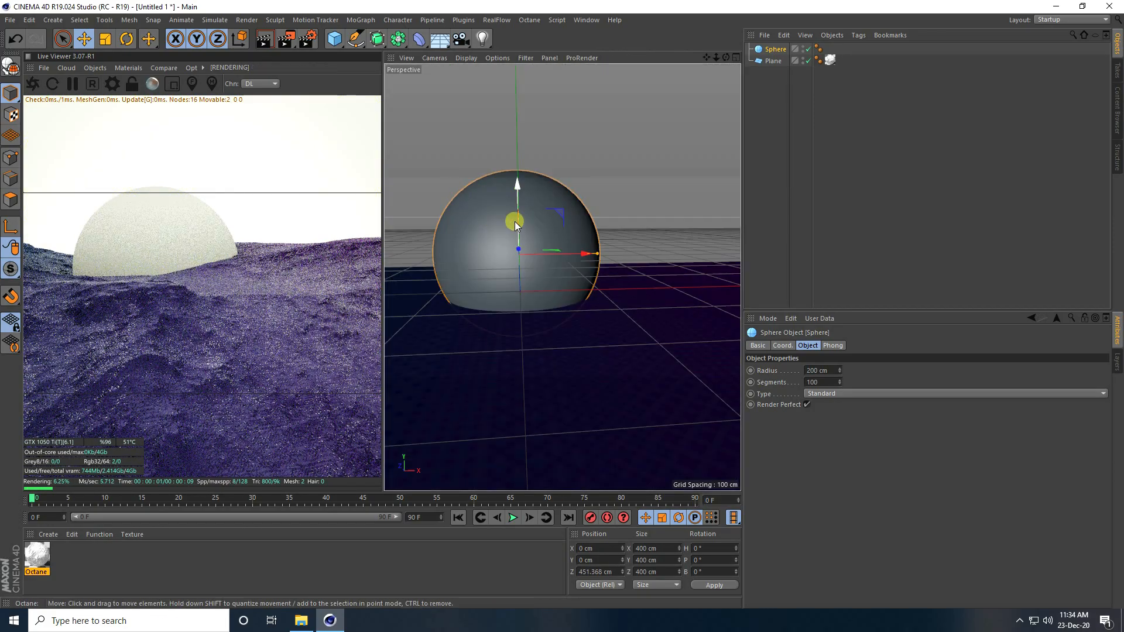
{"action": "left_click_drag", "start_coordinate": [519, 185], "coordinate": [520, 93]}
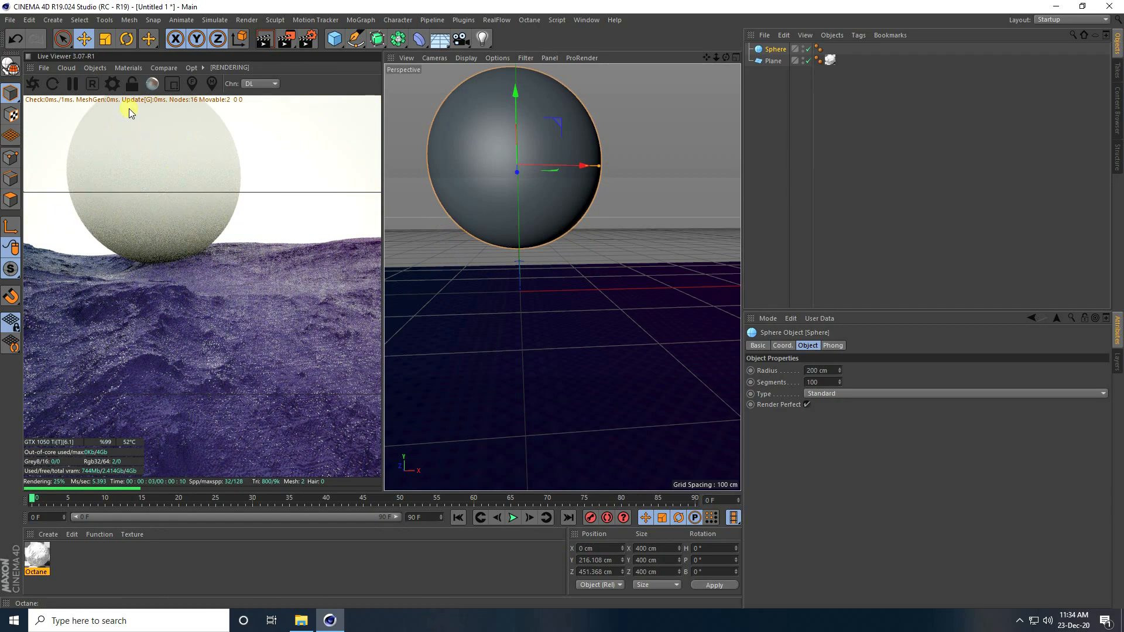
Step: Add an Octane Camera and zero its heading and pitch rotation
{"action": "left_click", "coordinate": [95, 68]}
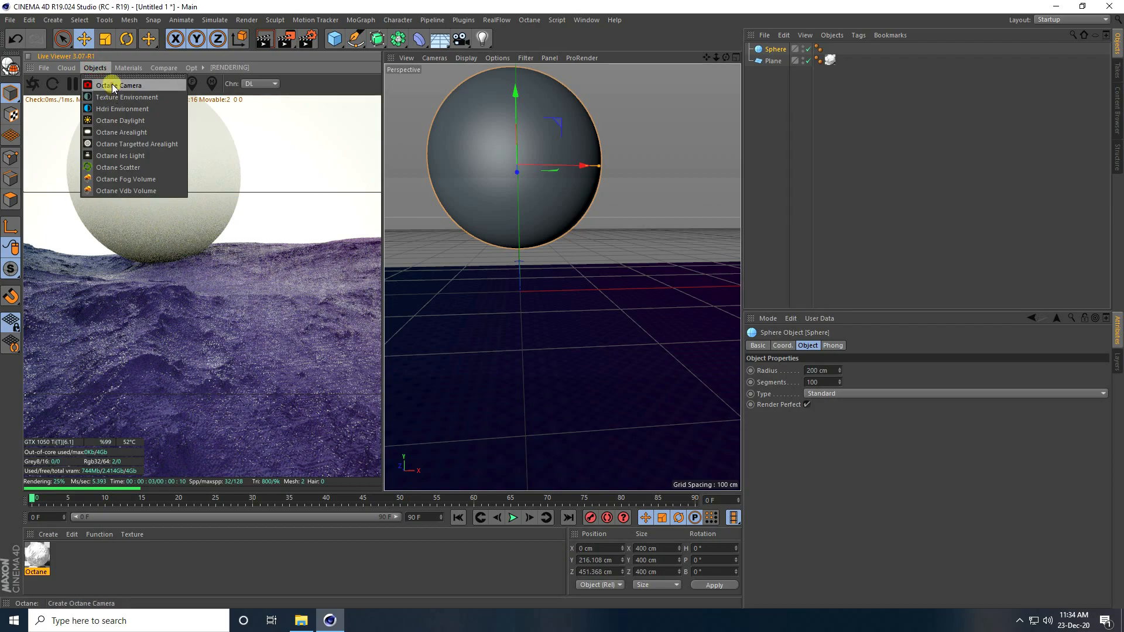
{"action": "left_click", "coordinate": [111, 83]}
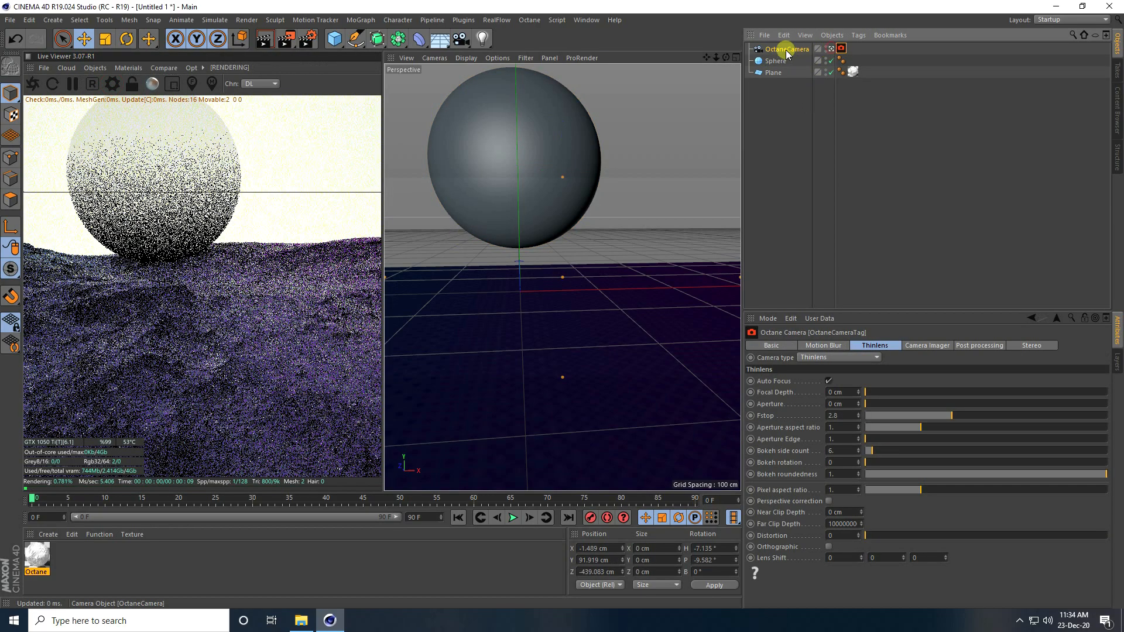
{"action": "left_click", "coordinate": [785, 48]}
{"action": "left_click_drag", "start_coordinate": [723, 547], "coordinate": [682, 565]}
{"action": "type", "text": "0"}
{"action": "type", "text": "0"}
{"action": "key", "text": "Return"}
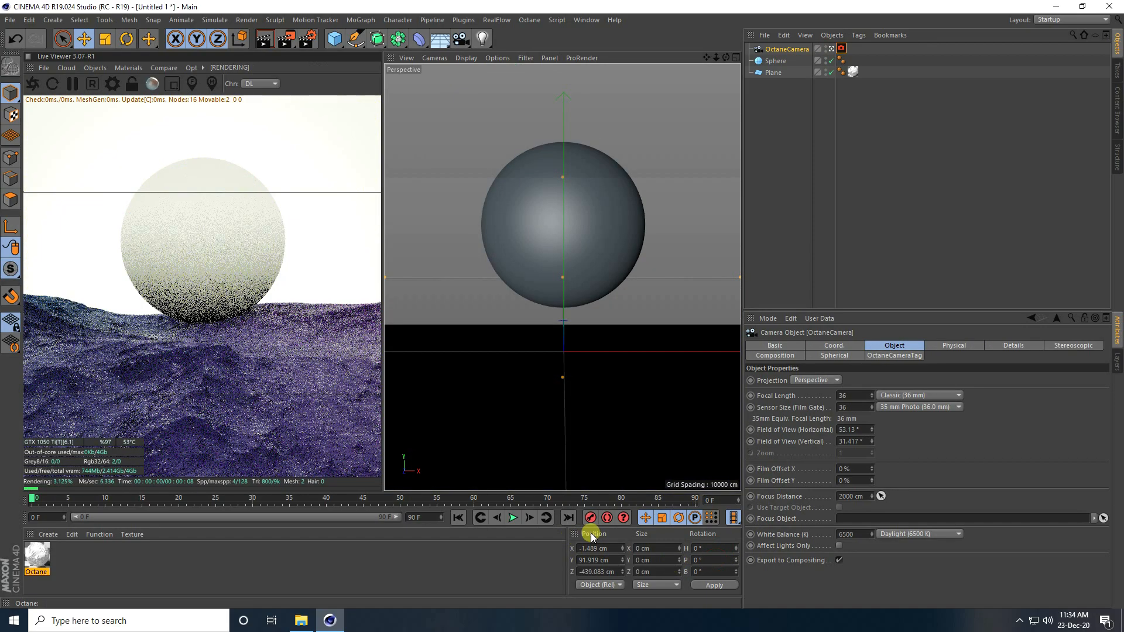
Step: Place the camera at X 0 cm, Y 100 cm, and raise the sphere to Y 286.407 cm
{"action": "double_click", "coordinate": [595, 548]}
{"action": "type", "text": "0"}
{"action": "key", "text": "Return"}
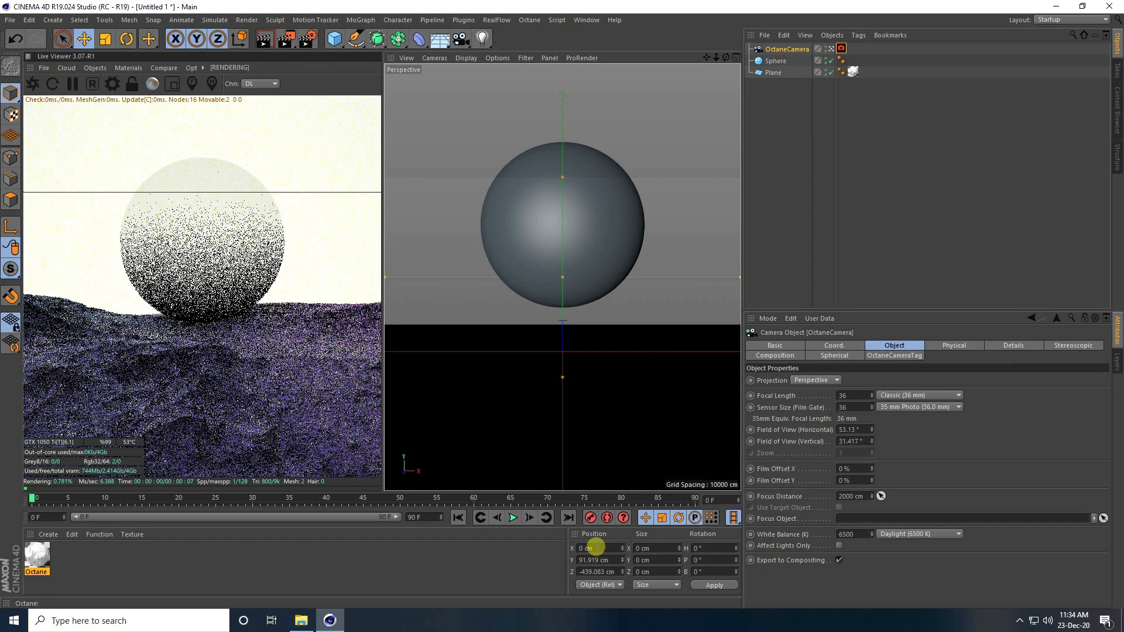
{"action": "double_click", "coordinate": [591, 561]}
{"action": "type", "text": "100"}
{"action": "key", "text": "Return"}
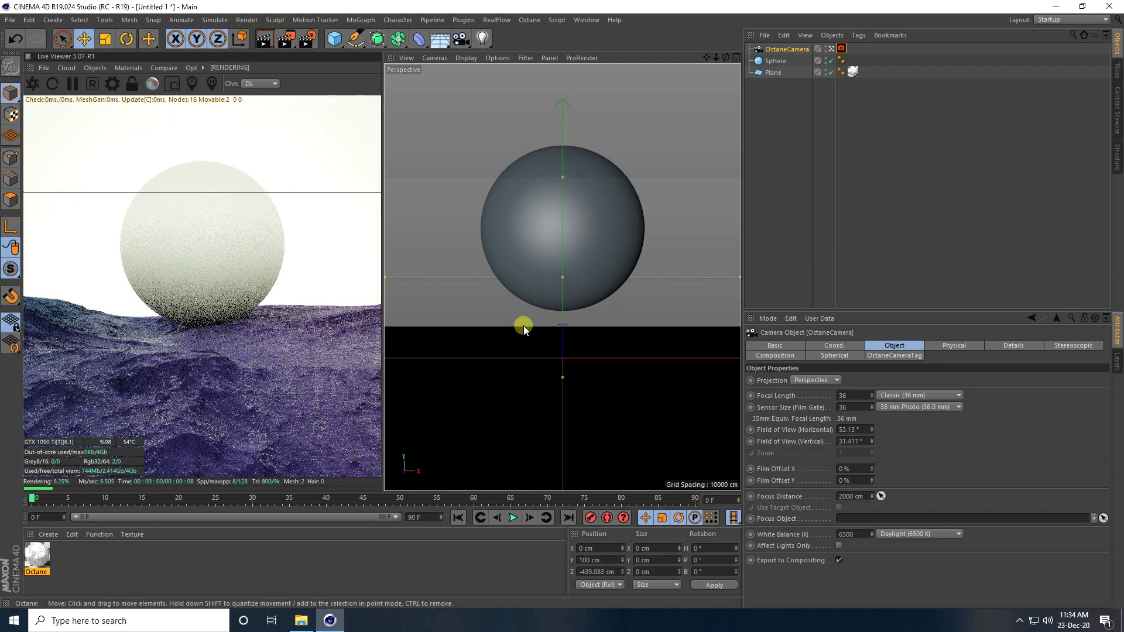
{"action": "left_click", "coordinate": [545, 221]}
{"action": "left_click_drag", "start_coordinate": [563, 164], "coordinate": [566, 135]}
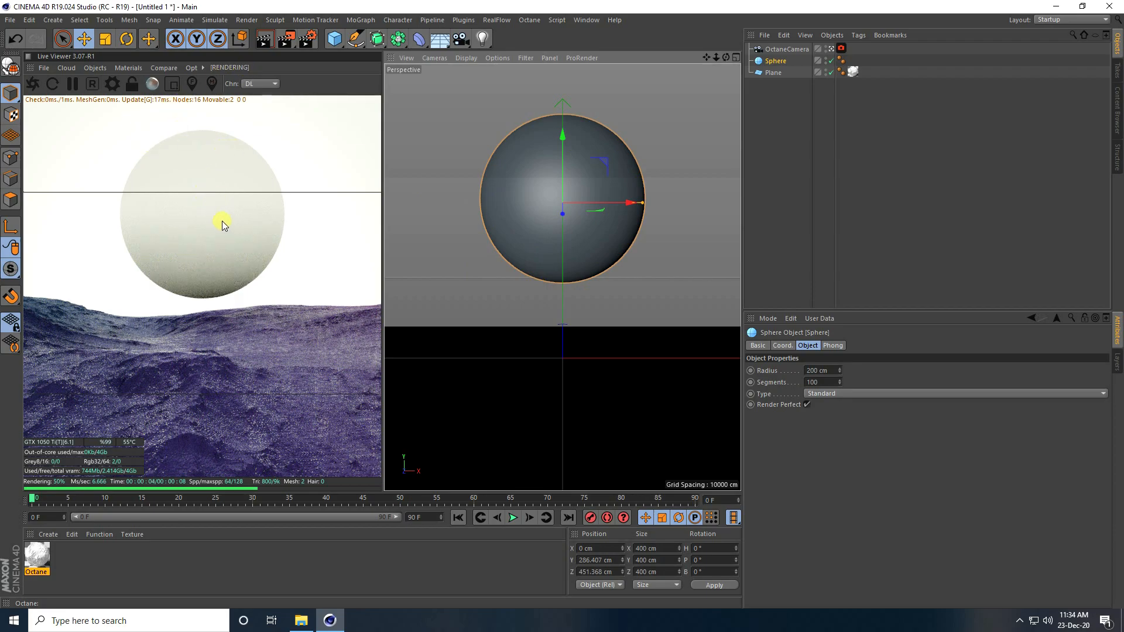
Step: Save the scene to the Desktop as Untitled 1.c4d
{"action": "left_click", "coordinate": [10, 20]}
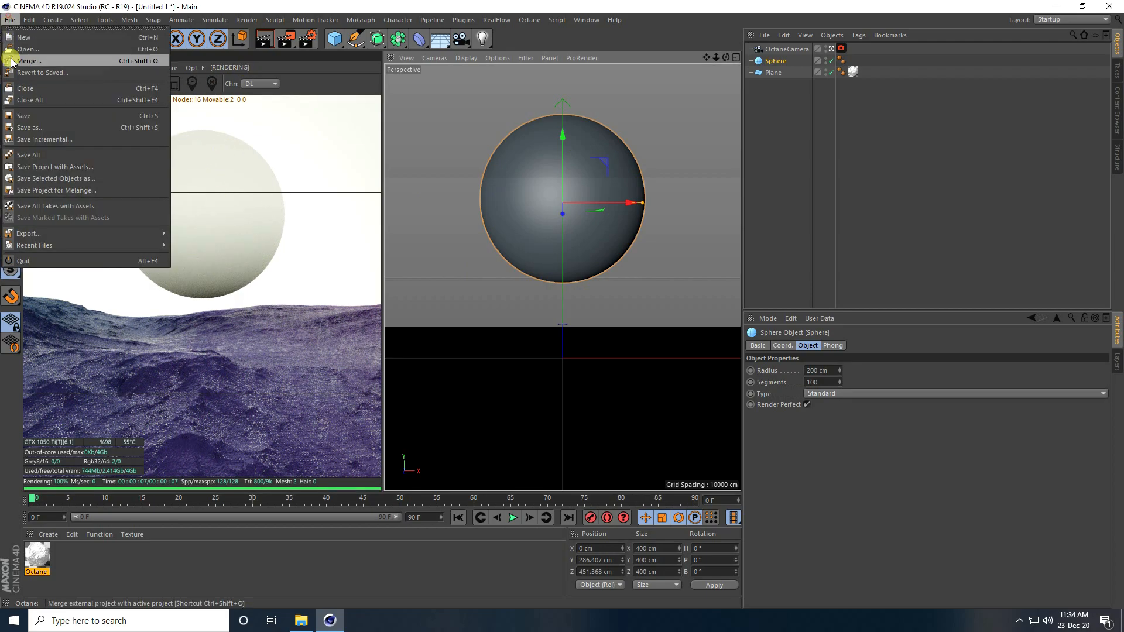
{"action": "left_click", "coordinate": [27, 111]}
{"action": "left_click", "coordinate": [68, 116]}
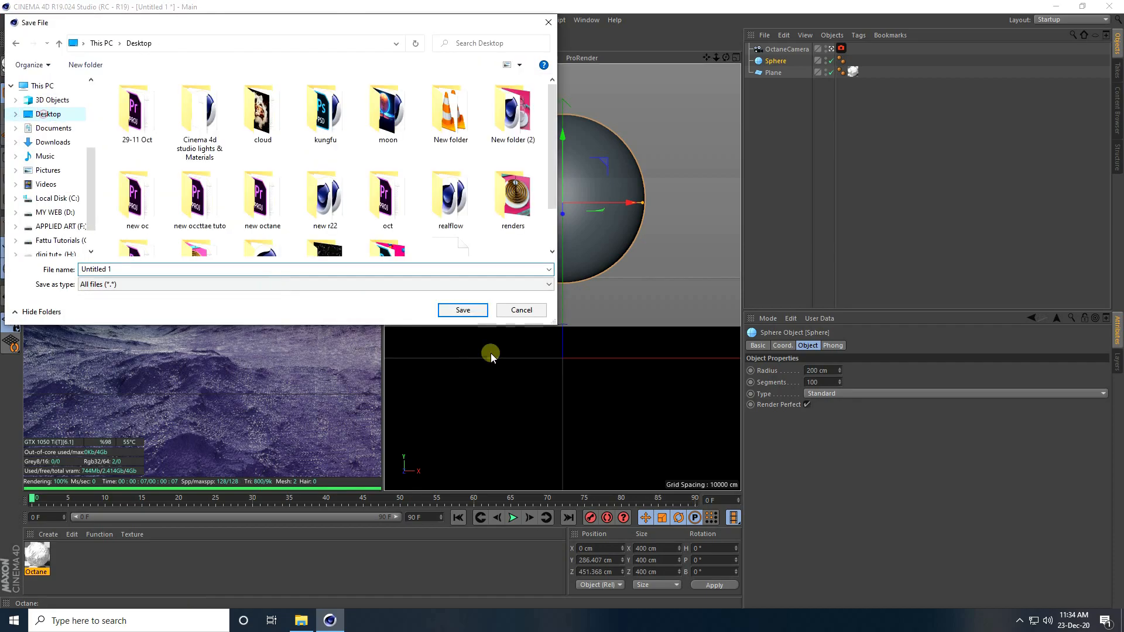
{"action": "left_click", "coordinate": [459, 308]}
Step: Create a second Octane material, set its type to Glossy, and open its Node Editor
{"action": "left_click", "coordinate": [48, 534]}
{"action": "mouse_move", "coordinate": [87, 449]}
{"action": "mouse_move", "coordinate": [251, 423]}
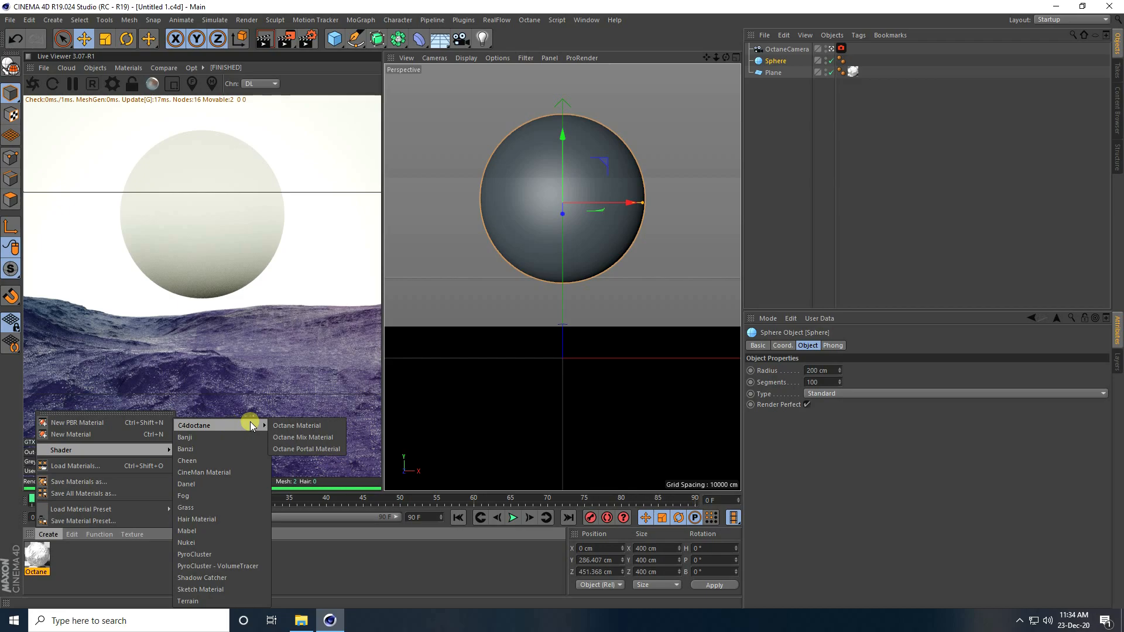
{"action": "left_click", "coordinate": [301, 427]}
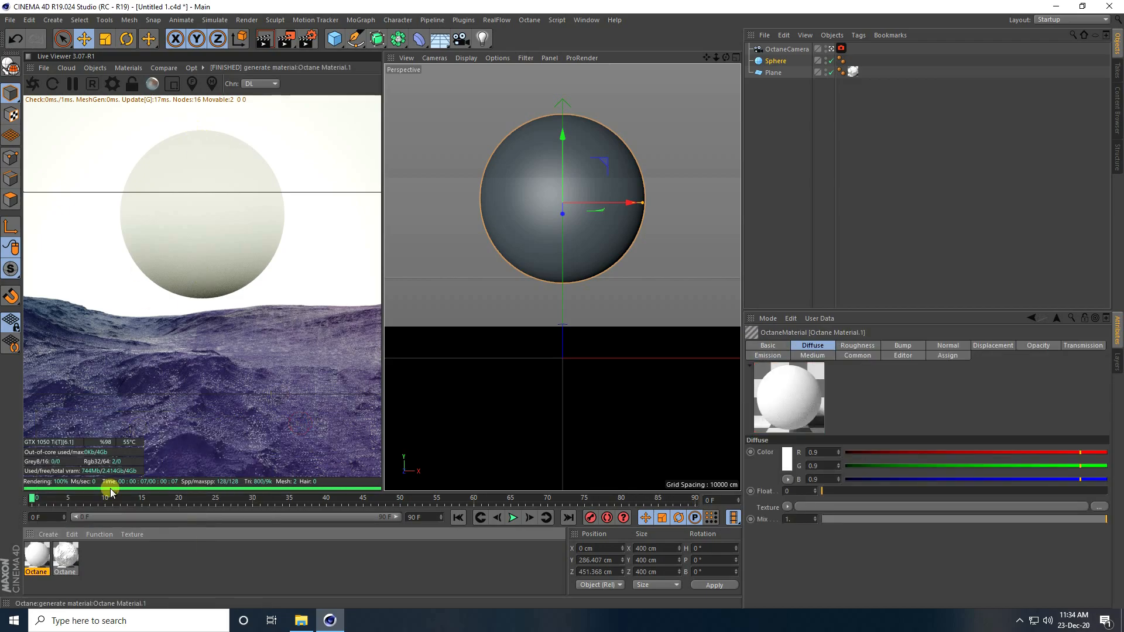
{"action": "double_click", "coordinate": [41, 548]}
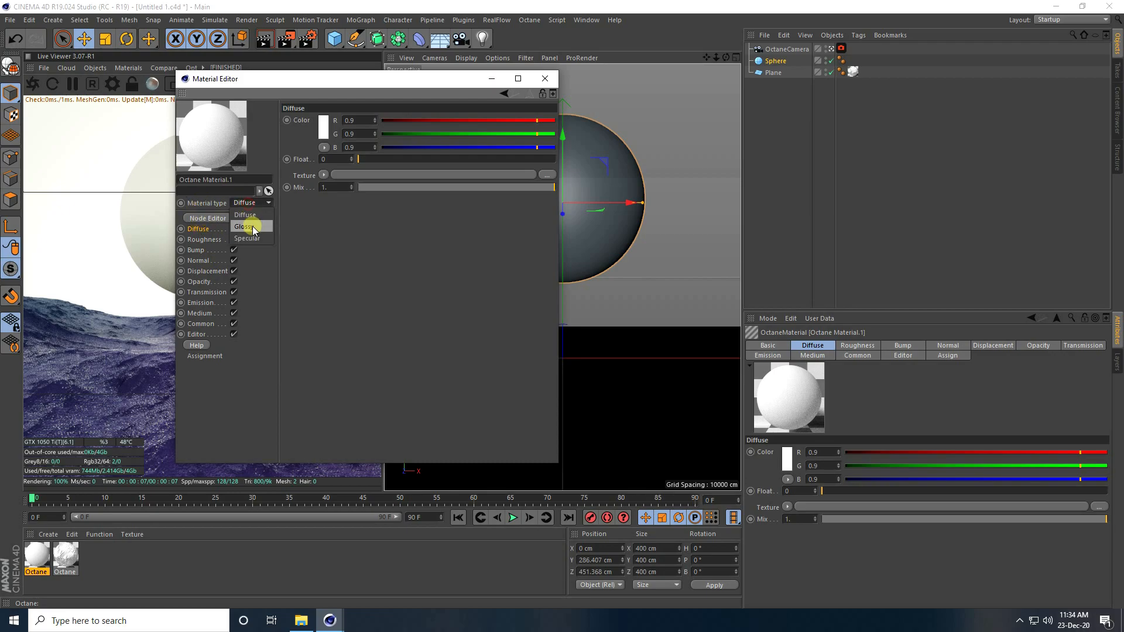
{"action": "left_click", "coordinate": [252, 227]}
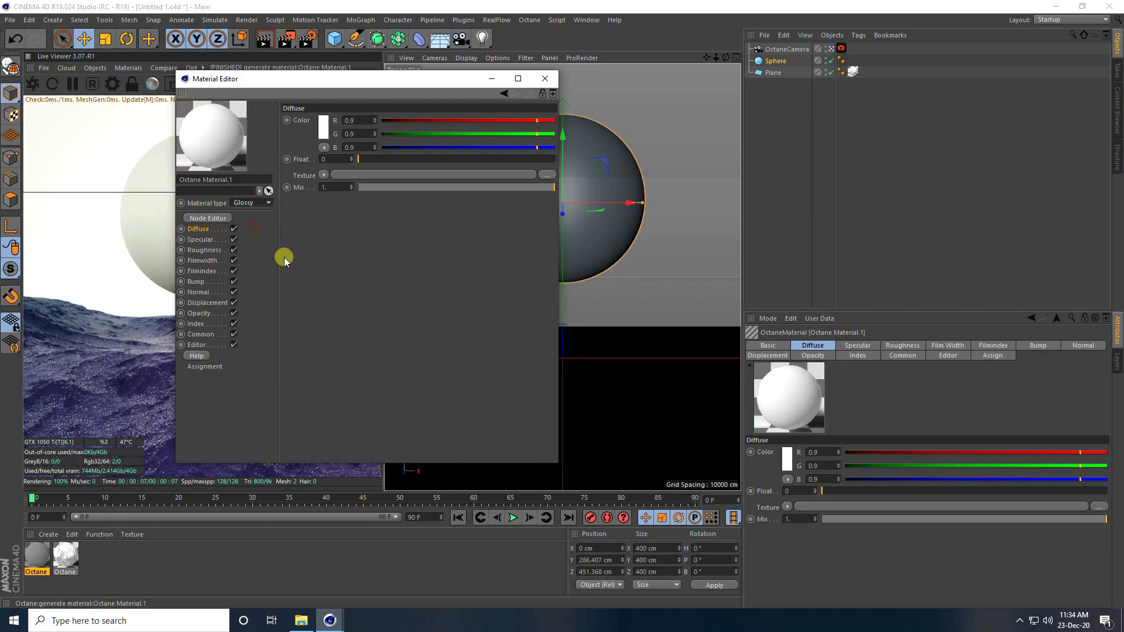
{"action": "left_click", "coordinate": [206, 219]}
{"action": "left_click_drag", "start_coordinate": [364, 287], "coordinate": [567, 266]}
Step: Preview 4k_haumea_fictional from the moon folder, then drop it into the node graph as the Diffuse texture
{"action": "left_click", "coordinate": [301, 621]}
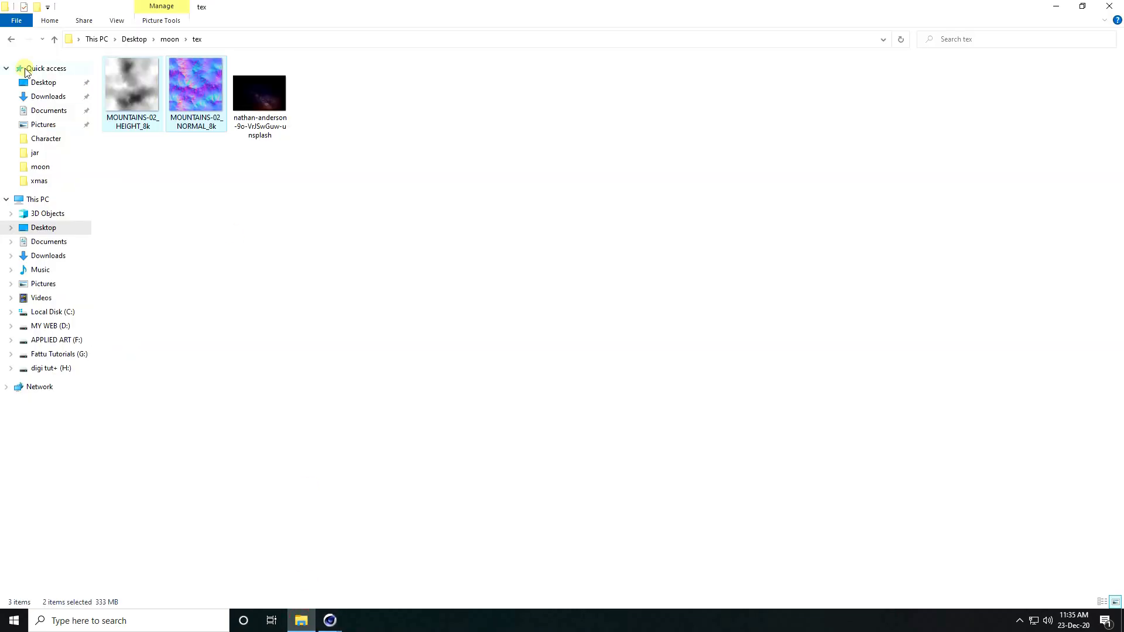
{"action": "left_click", "coordinate": [12, 39]}
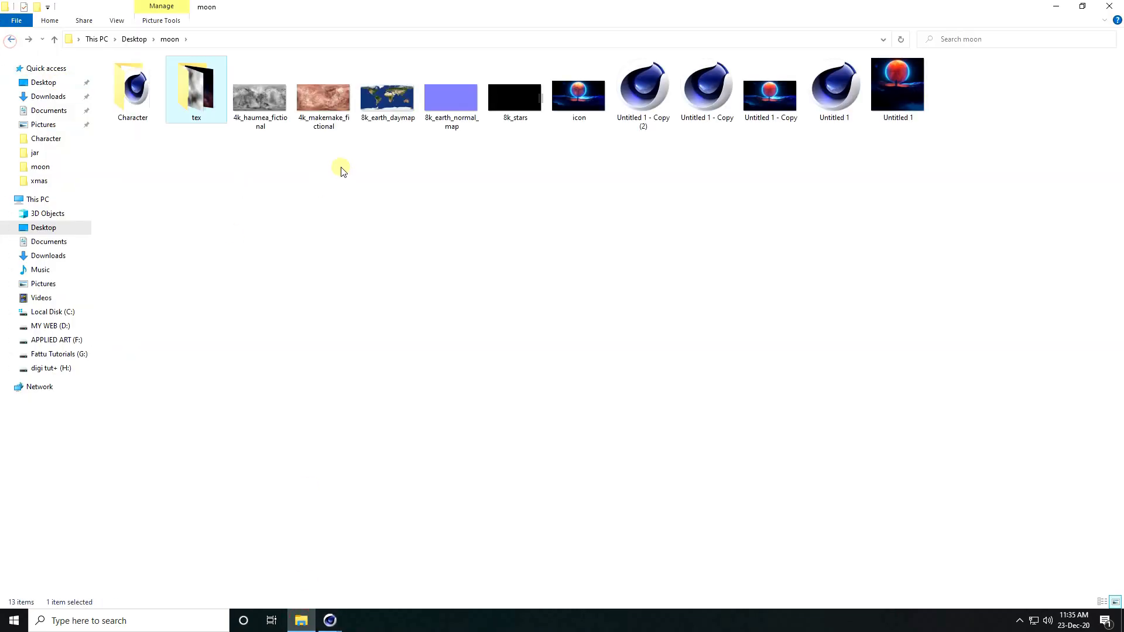
{"action": "double_click", "coordinate": [249, 113]}
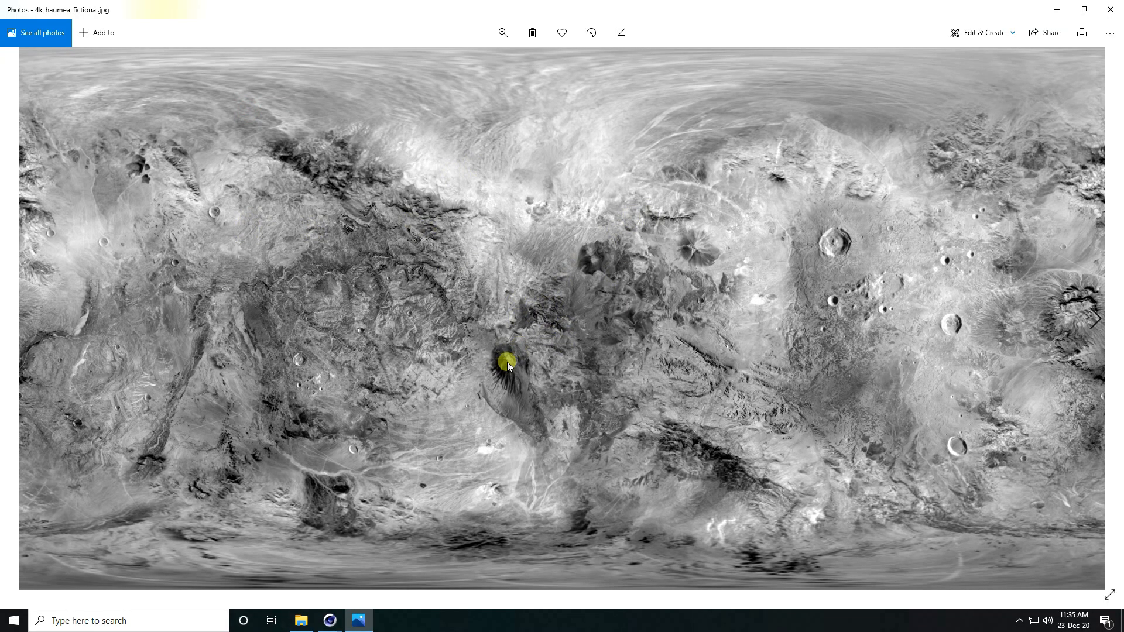
{"action": "left_click", "coordinate": [1116, 8]}
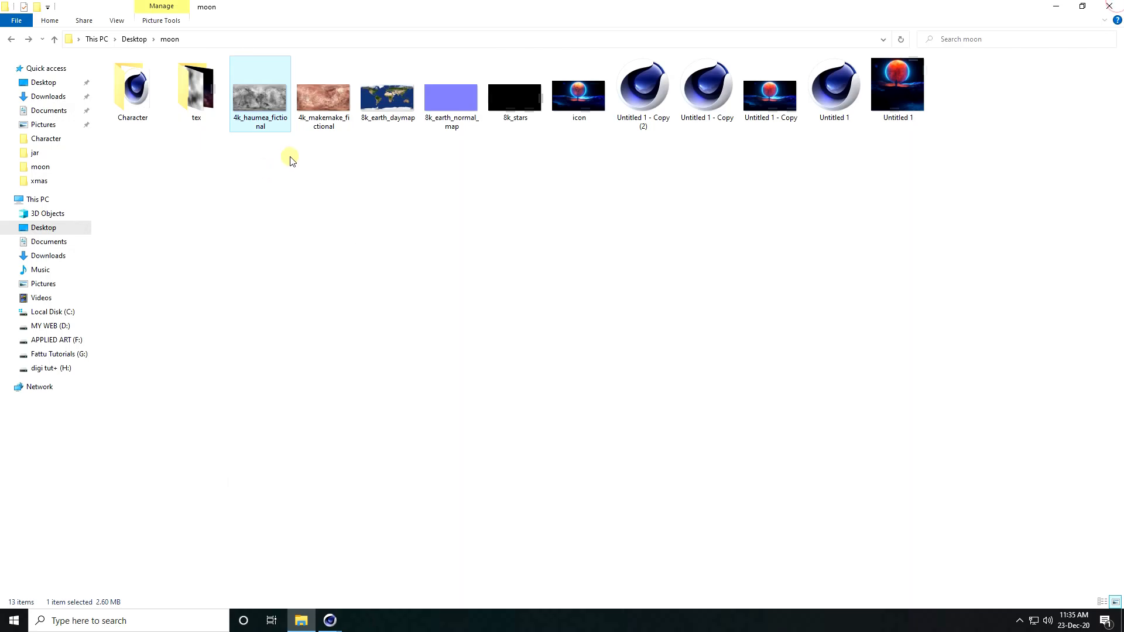
{"action": "left_click_drag", "start_coordinate": [252, 98], "coordinate": [556, 333]}
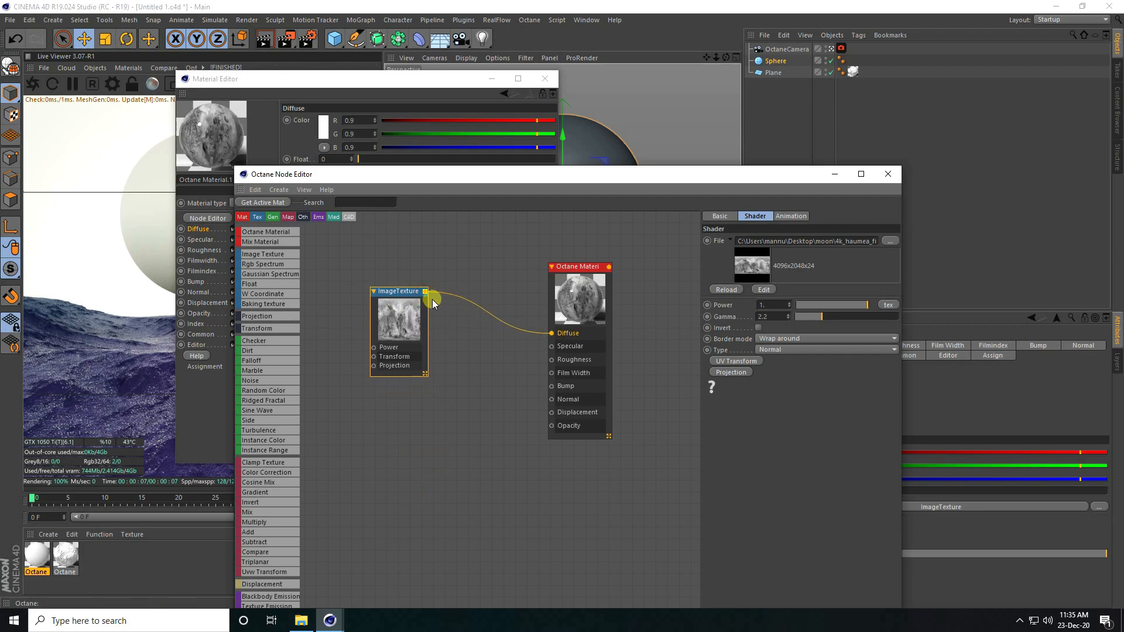
Step: Wire the haumea ImageTexture into the material's Bump input as well
{"action": "left_click", "coordinate": [500, 355]}
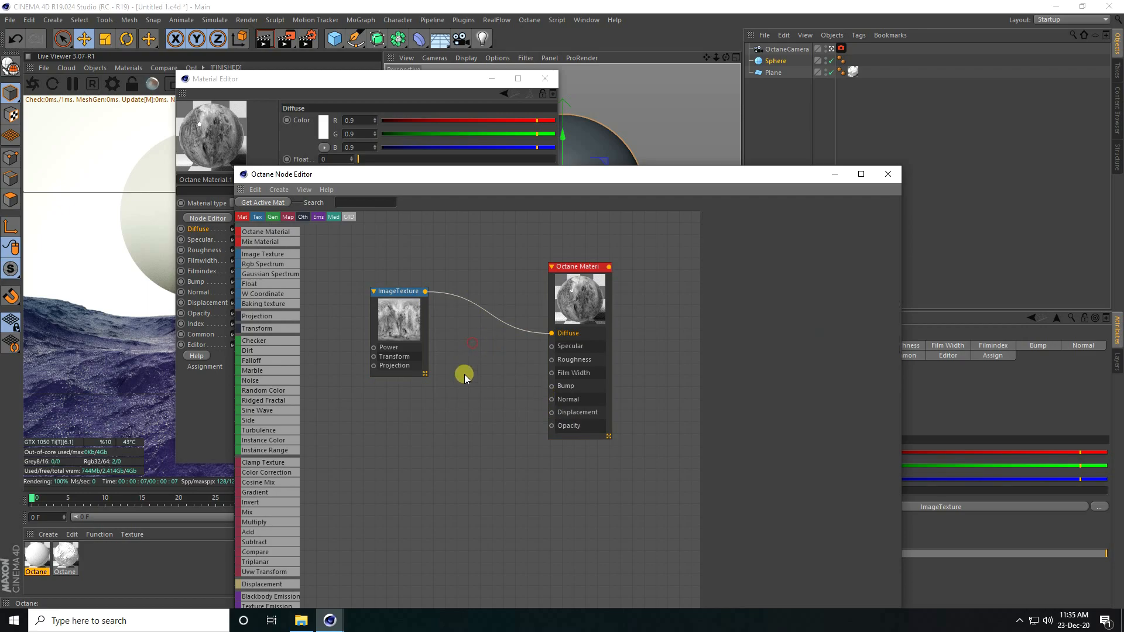
{"action": "left_click", "coordinate": [392, 319]}
{"action": "left_click_drag", "start_coordinate": [426, 298], "coordinate": [551, 386]}
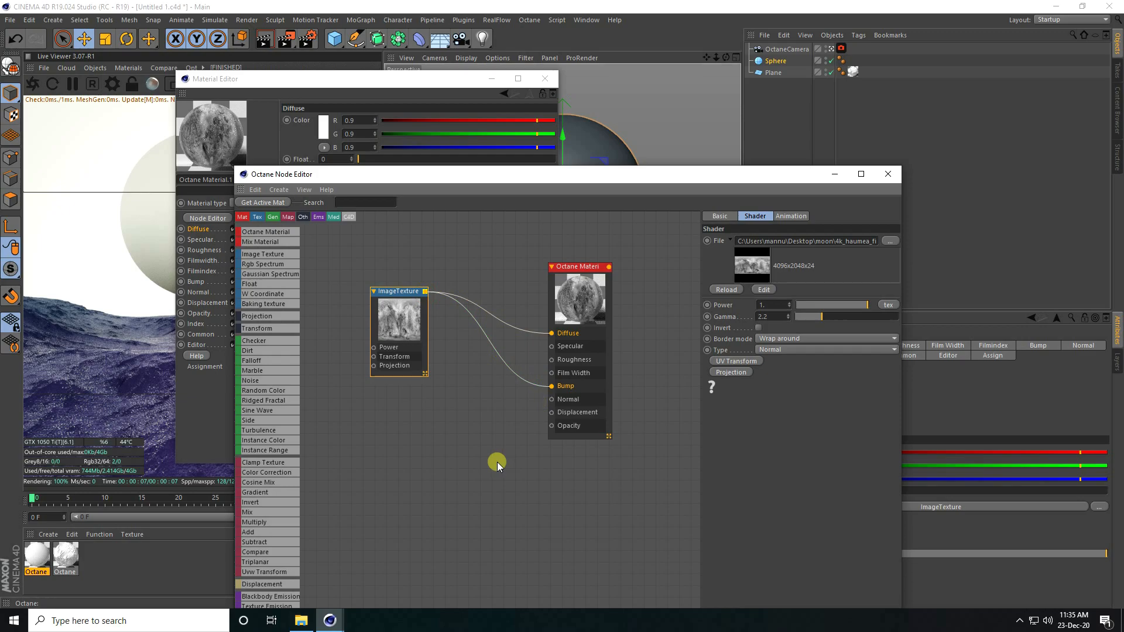
{"action": "left_click_drag", "start_coordinate": [394, 304], "coordinate": [409, 299]}
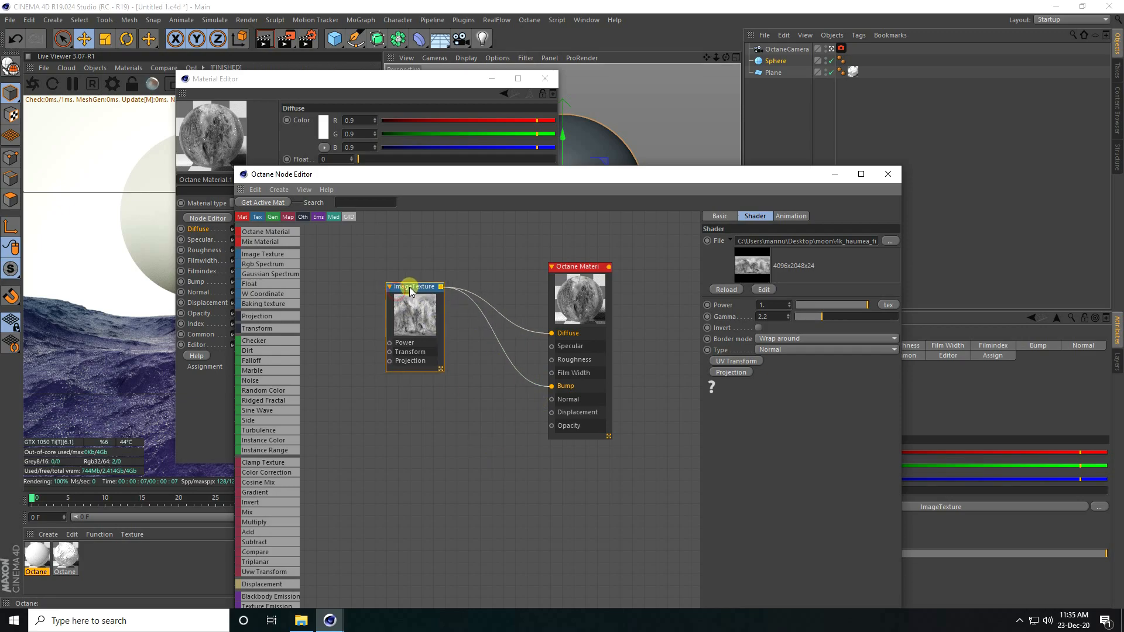
{"action": "scroll", "coordinate": [607, 305], "scroll_direction": "up", "scroll_amount": 1}
{"action": "scroll", "coordinate": [604, 307], "scroll_direction": "up", "scroll_amount": 1}
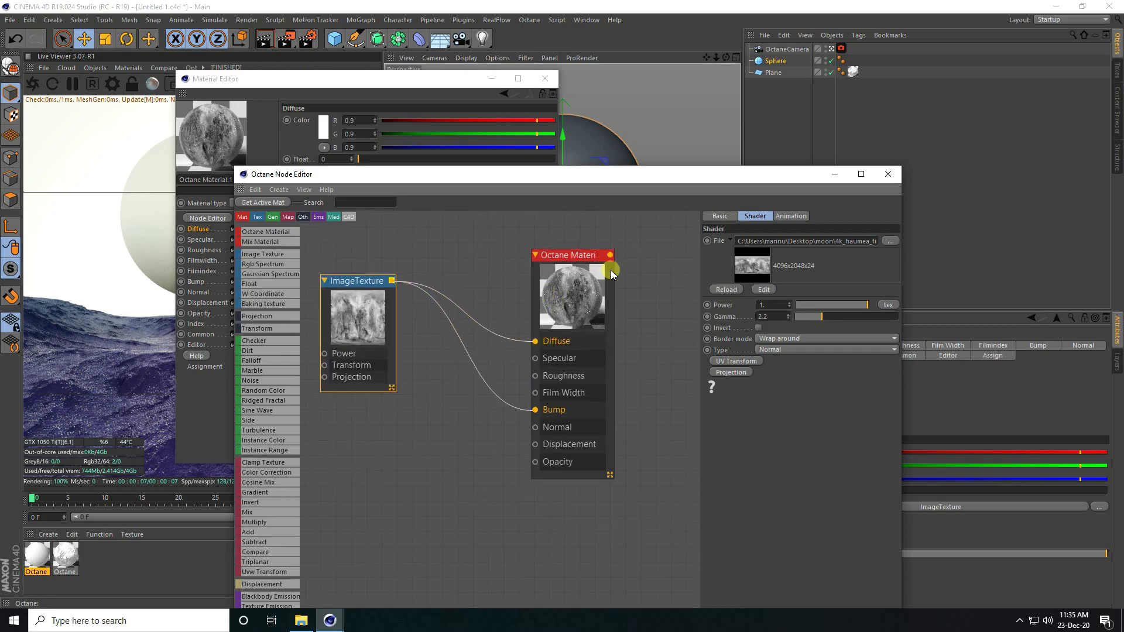
Step: Set the material's Specular to 0.1 and Roughness to 0.4
{"action": "left_click", "coordinate": [560, 305]}
{"action": "left_click", "coordinate": [814, 216]}
{"action": "left_click_drag", "start_coordinate": [746, 382], "coordinate": [724, 384]}
{"action": "type", "text": "0.1"}
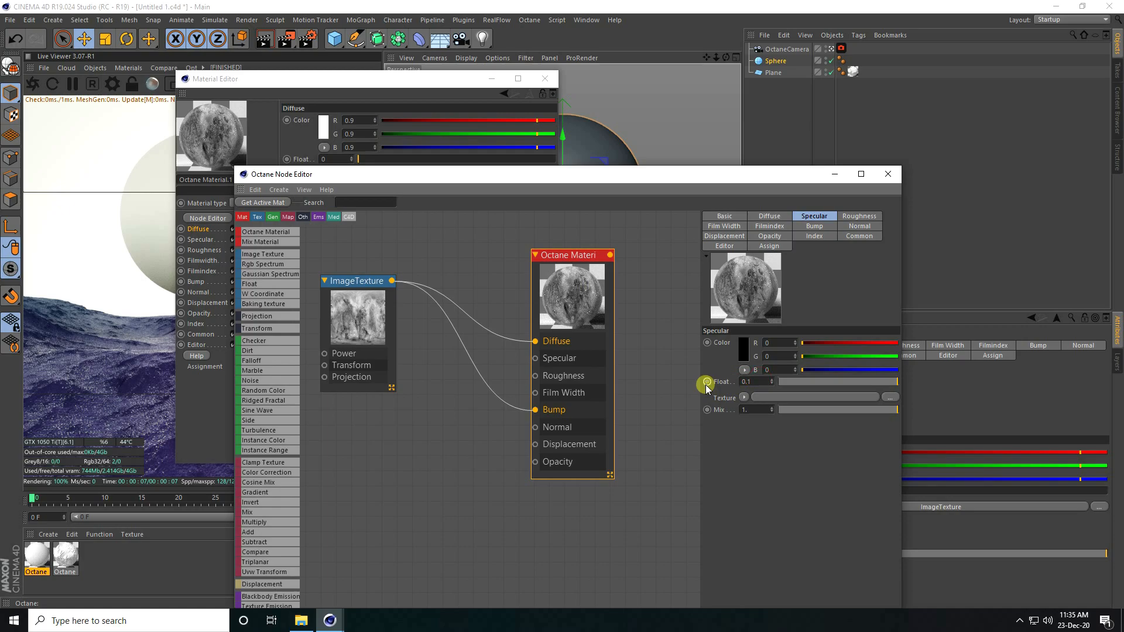
{"action": "key", "text": "Return"}
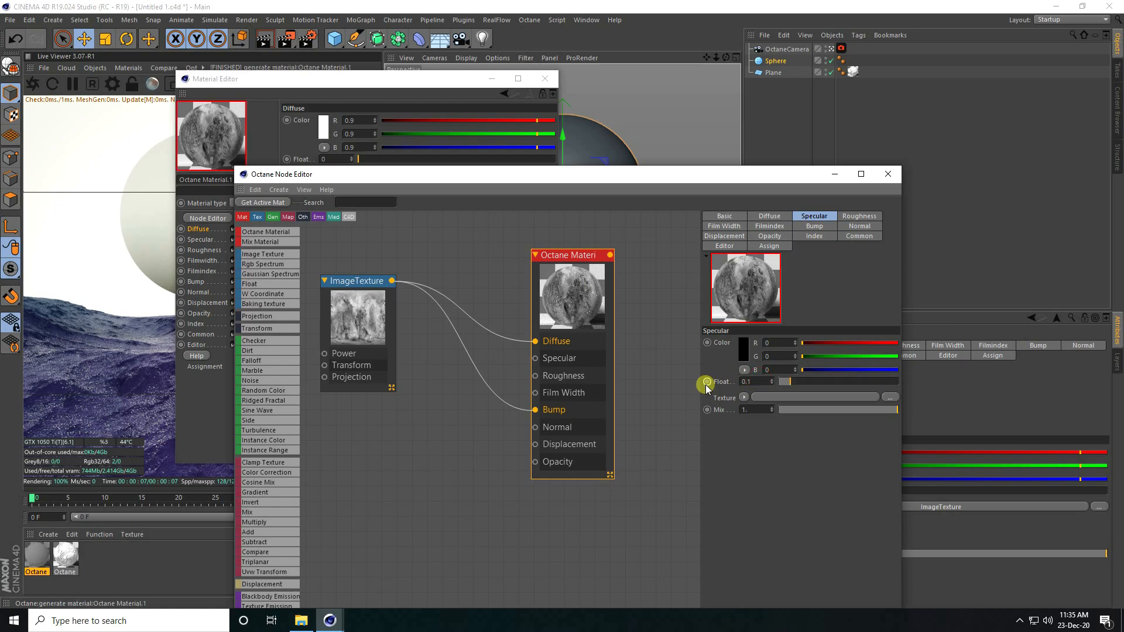
{"action": "left_click", "coordinate": [856, 217]}
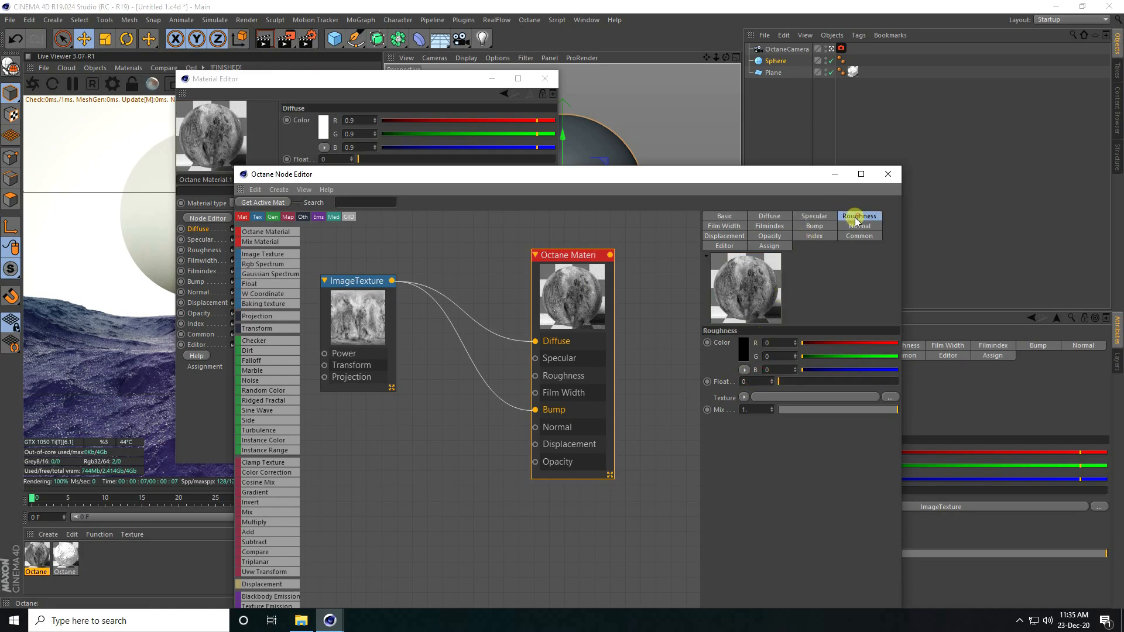
{"action": "double_click", "coordinate": [754, 381]}
{"action": "key", "text": "Return"}
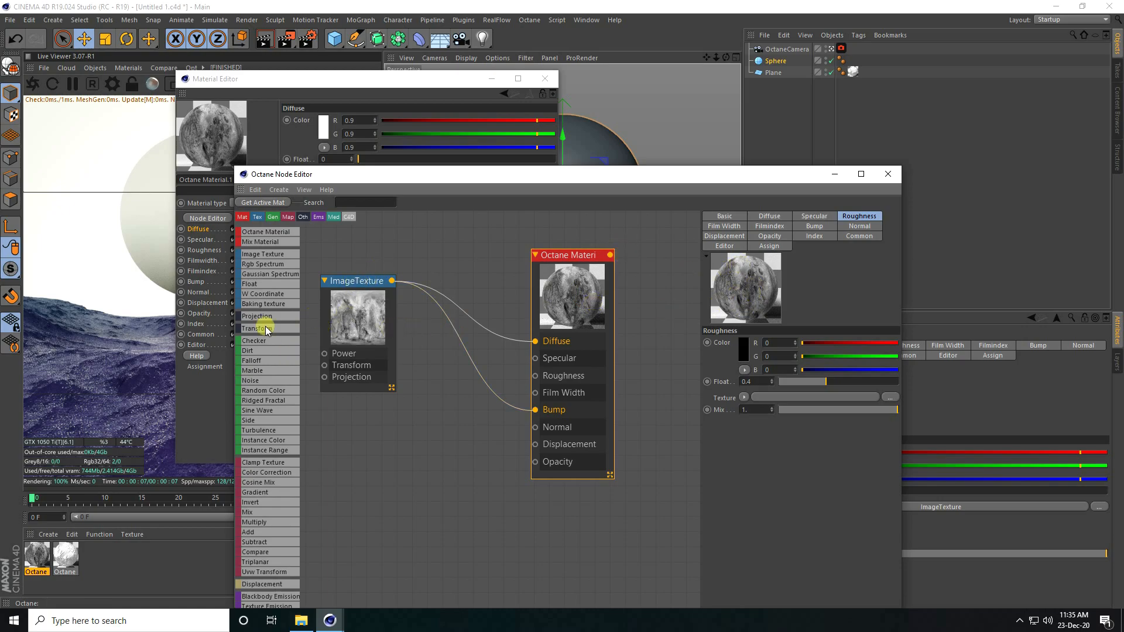
Step: Insert a Color Correction between ImageTexture and Diffuse with saturation and gamma 1.2
{"action": "left_click_drag", "start_coordinate": [273, 474], "coordinate": [474, 282]}
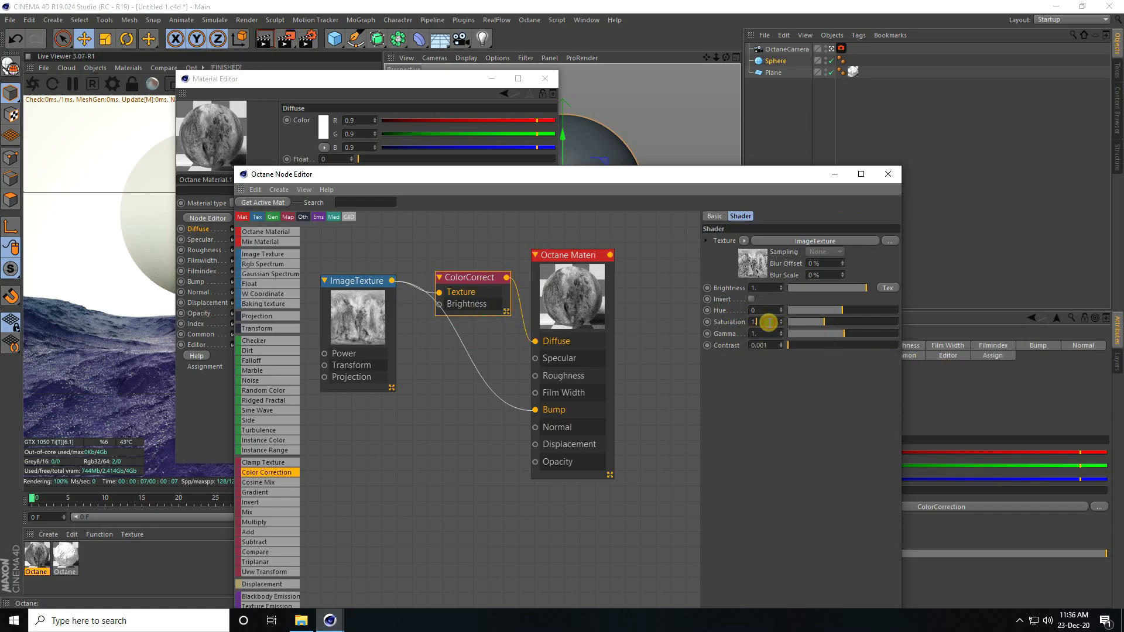
{"action": "key", "text": "Return"}
{"action": "key", "text": "Return"}
{"action": "left_click", "coordinate": [475, 282]}
Step: Lower the material's Roughness to 0.39
{"action": "left_click", "coordinate": [536, 284]}
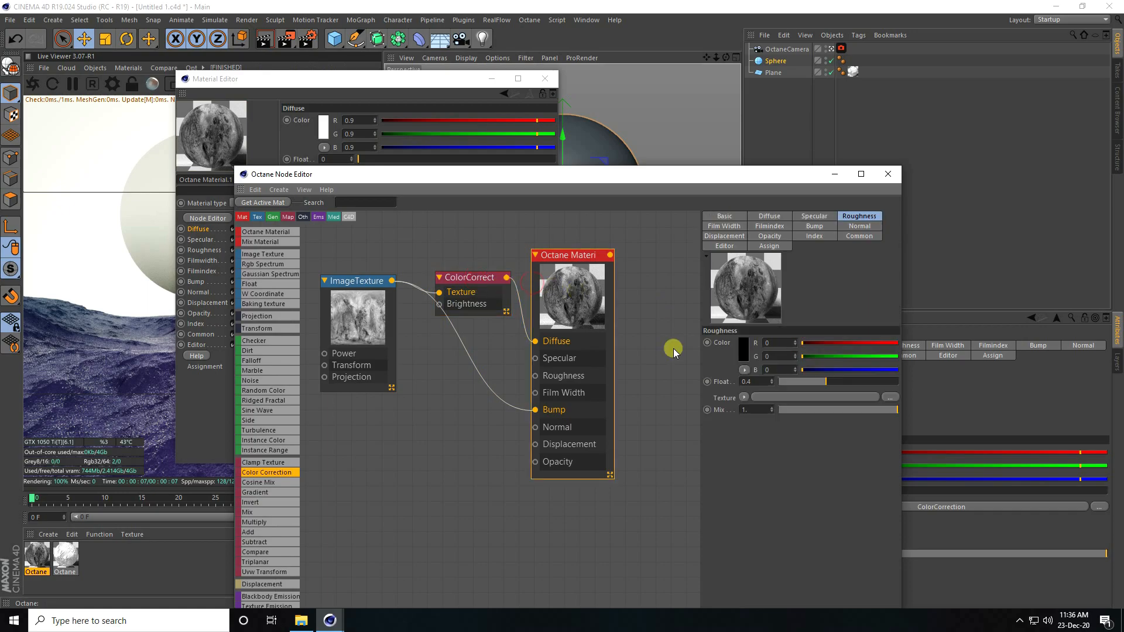
{"action": "scroll", "coordinate": [539, 378], "scroll_direction": "down", "scroll_amount": 1}
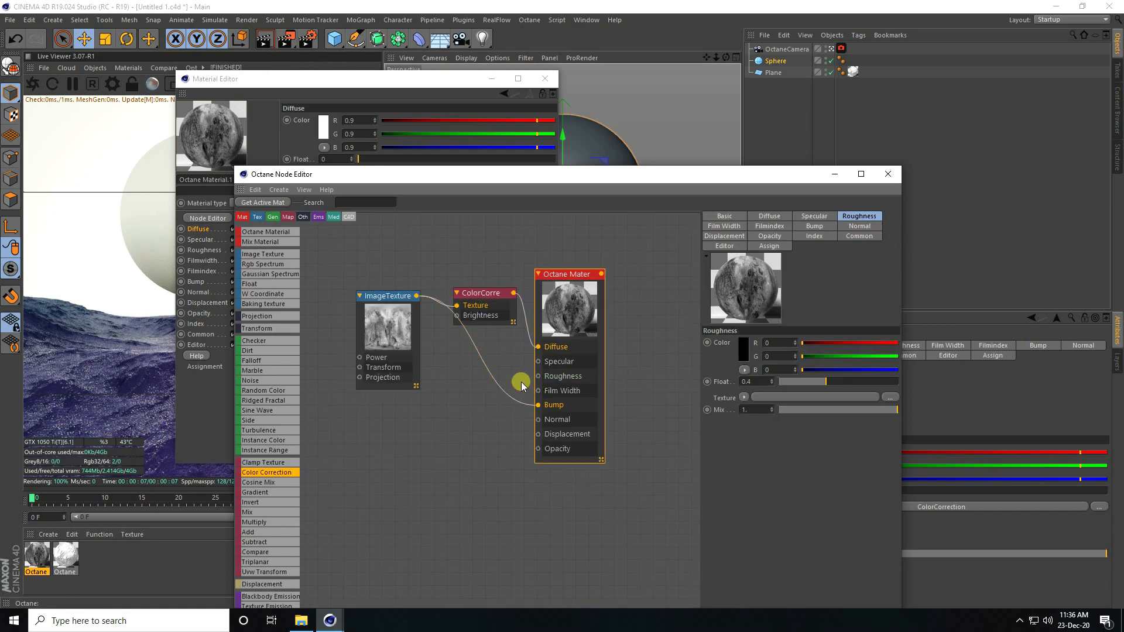
{"action": "left_click", "coordinate": [825, 382]}
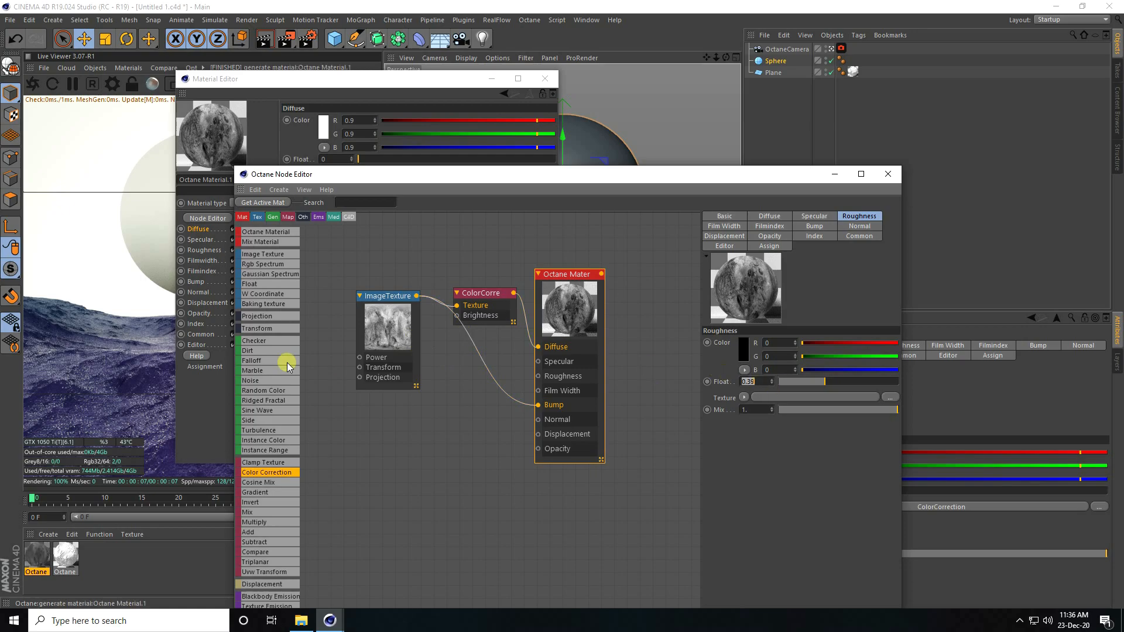
{"action": "scroll", "coordinate": [479, 364], "scroll_direction": "down", "scroll_amount": 1}
{"action": "scroll", "coordinate": [348, 359], "scroll_direction": "down", "scroll_amount": 1}
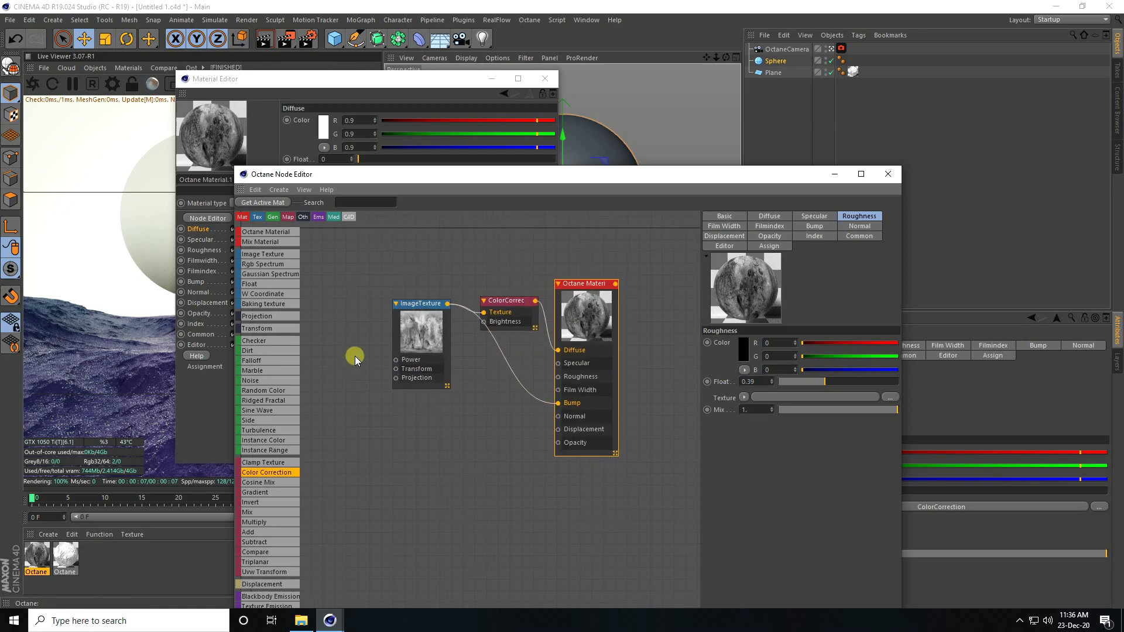
{"action": "left_click", "coordinate": [417, 334]}
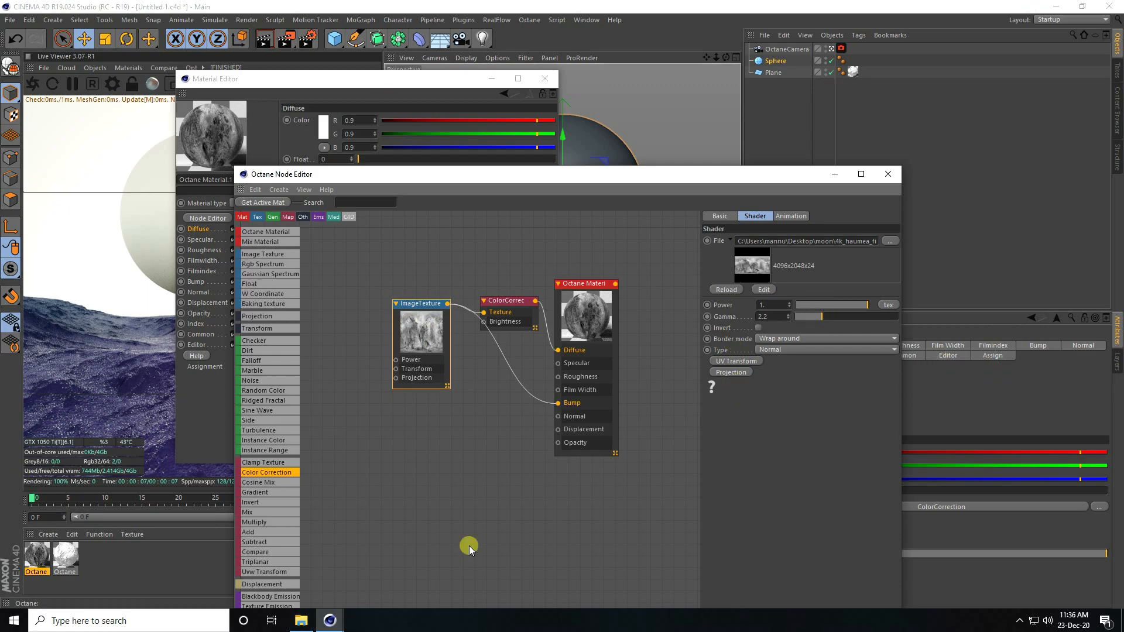
Step: Add a Texture Projection to the haumea image texture and set it to Spherical
{"action": "left_click", "coordinate": [732, 372]}
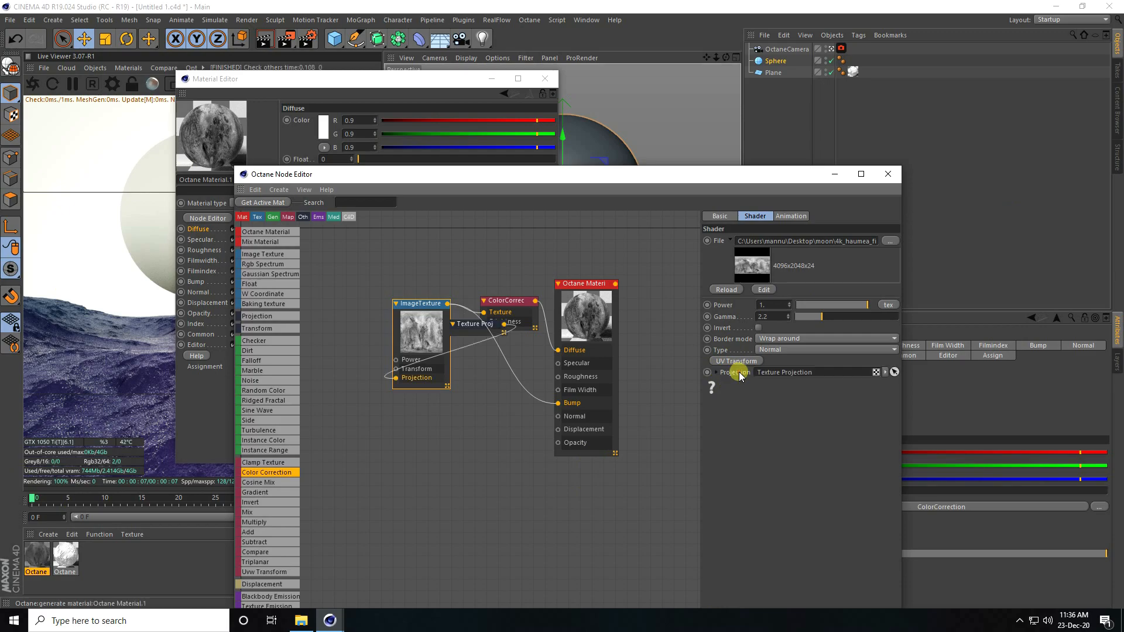
{"action": "left_click_drag", "start_coordinate": [465, 328], "coordinate": [323, 372]}
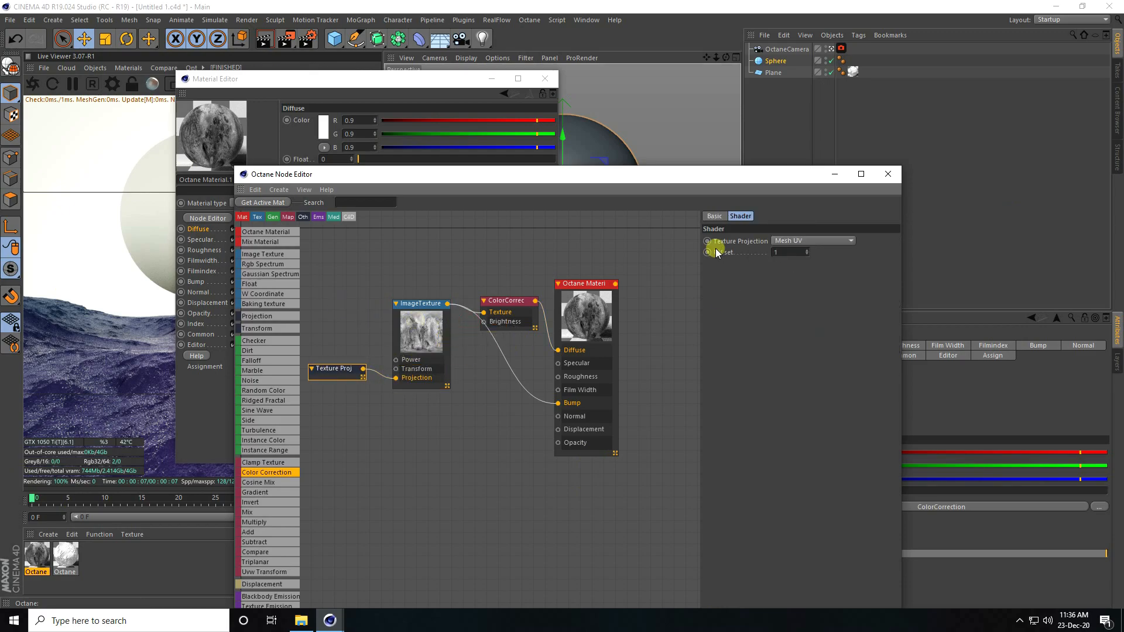
{"action": "left_click", "coordinate": [802, 240]}
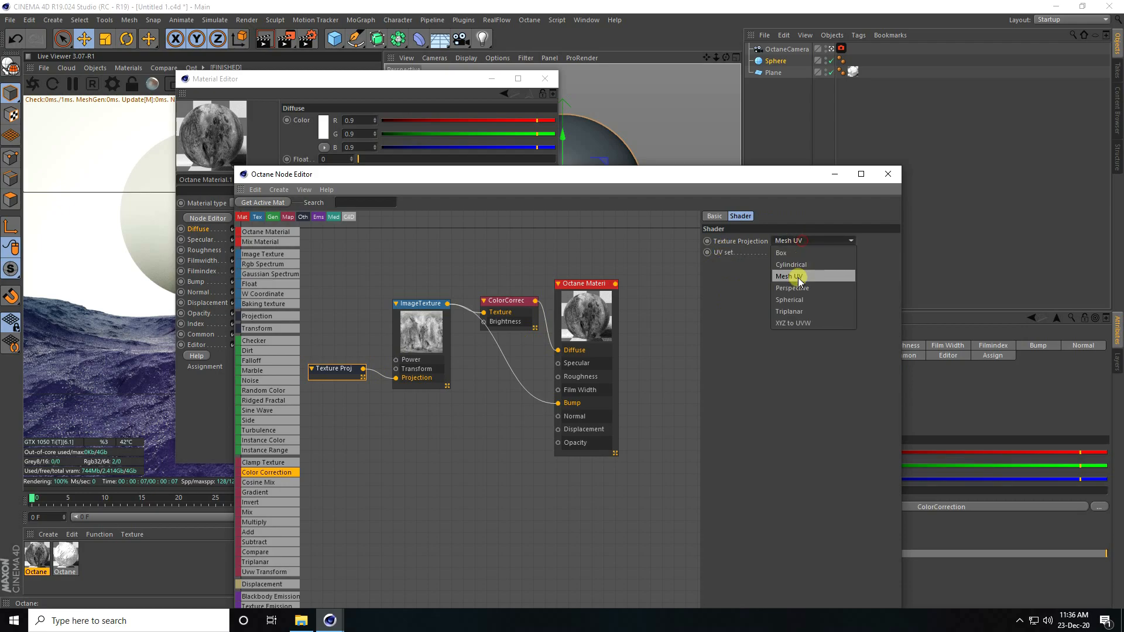
{"action": "left_click", "coordinate": [791, 300]}
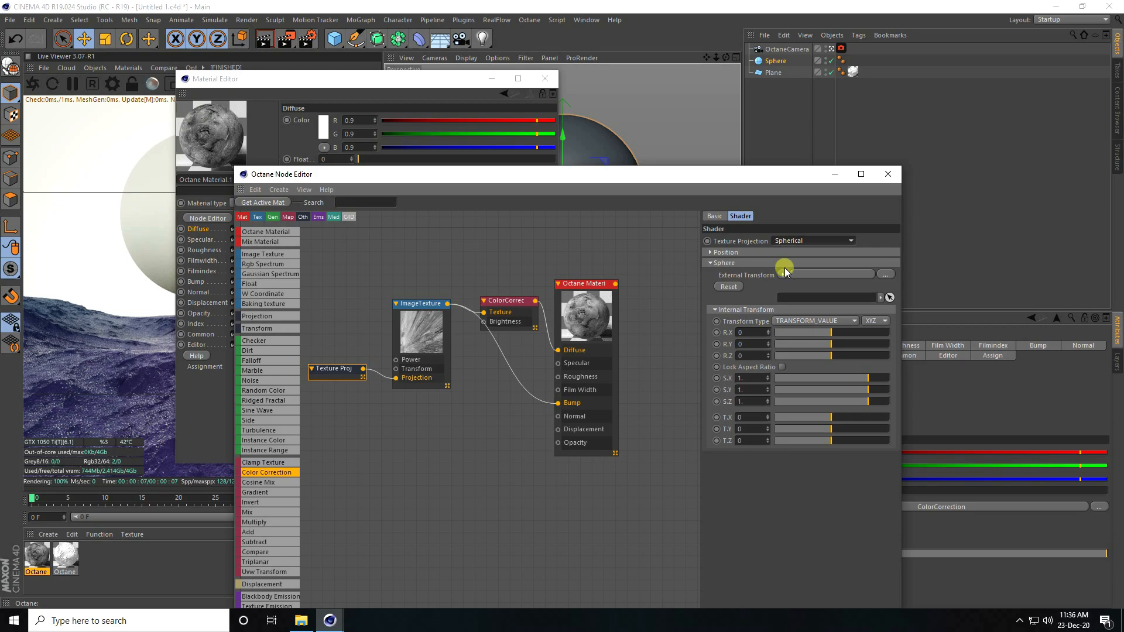
Step: Apply Octane Material.1 to the Sphere
{"action": "left_click", "coordinate": [889, 175]}
{"action": "left_click", "coordinate": [550, 79]}
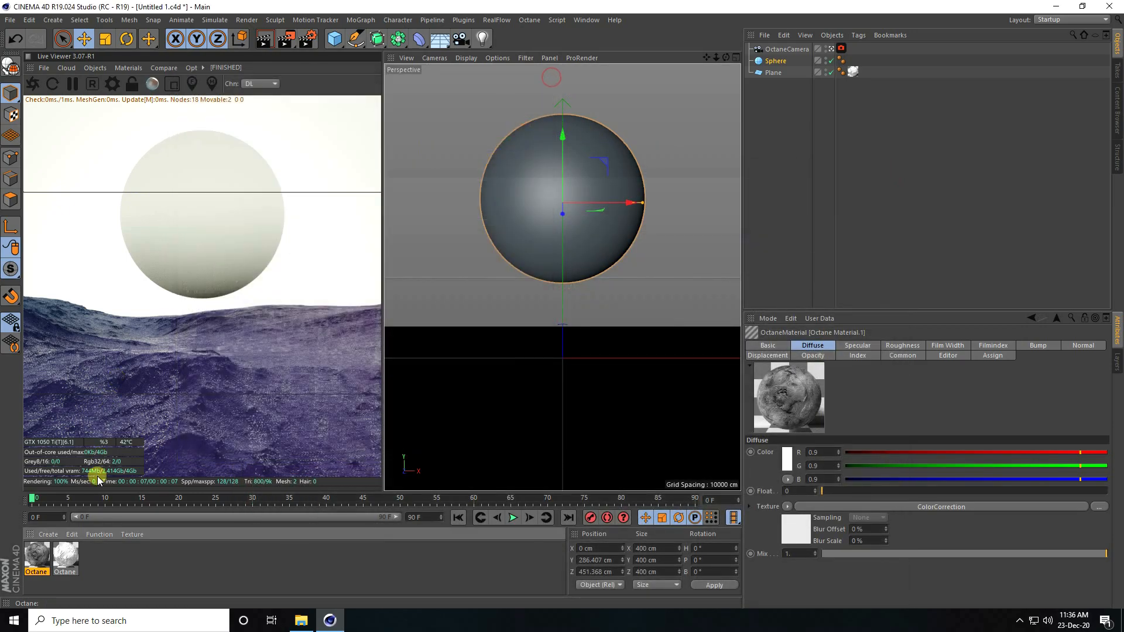
{"action": "left_click_drag", "start_coordinate": [696, 218], "coordinate": [776, 61]}
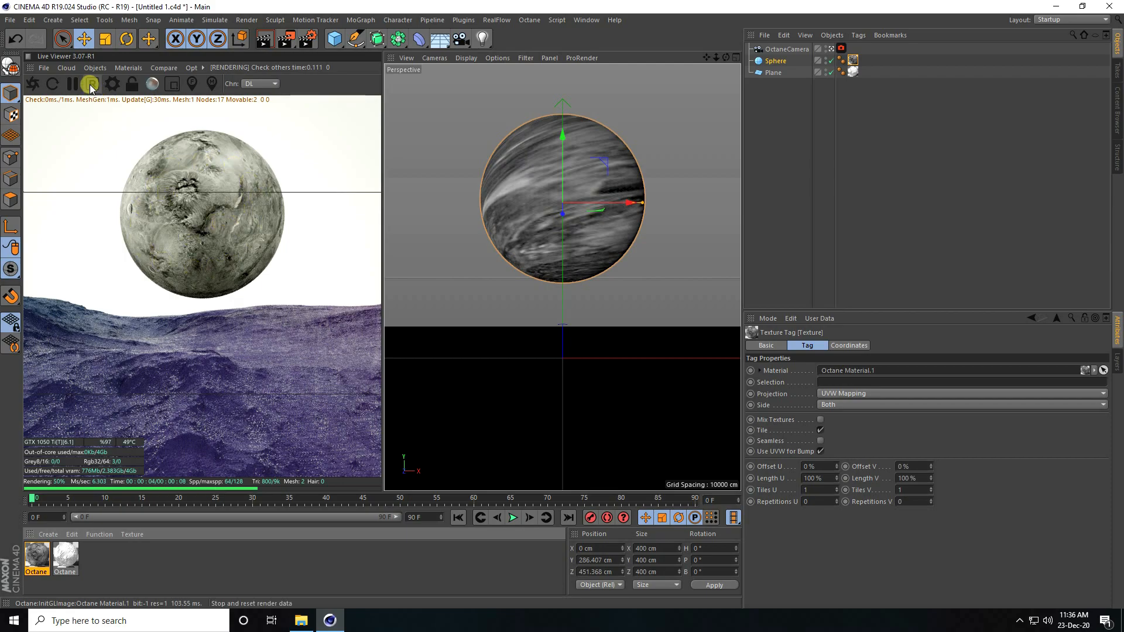
Step: Add a Disc oriented to face the camera (+Z) and raise it
{"action": "left_click", "coordinate": [333, 47]}
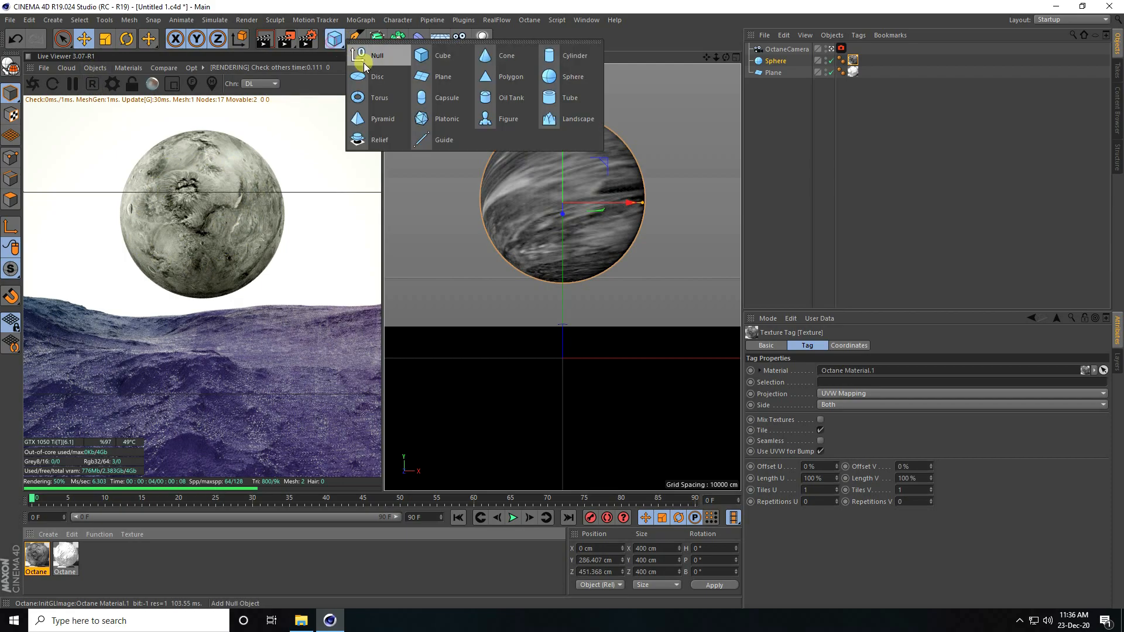
{"action": "left_click", "coordinate": [378, 76]}
{"action": "left_click", "coordinate": [827, 417]}
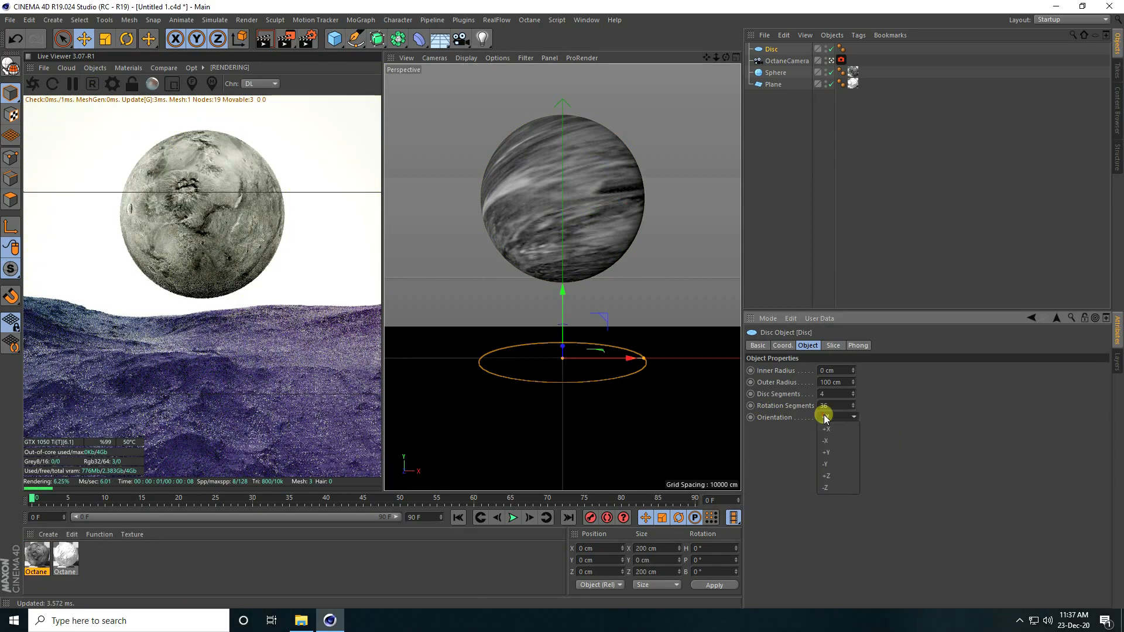
{"action": "left_click", "coordinate": [831, 476]}
{"action": "left_click_drag", "start_coordinate": [563, 300], "coordinate": [561, 136]}
Step: Push the disc back behind the moon, set its outer radius to 250 cm, and centre it
{"action": "middle_click", "coordinate": [565, 143]}
{"action": "middle_click", "coordinate": [571, 149]}
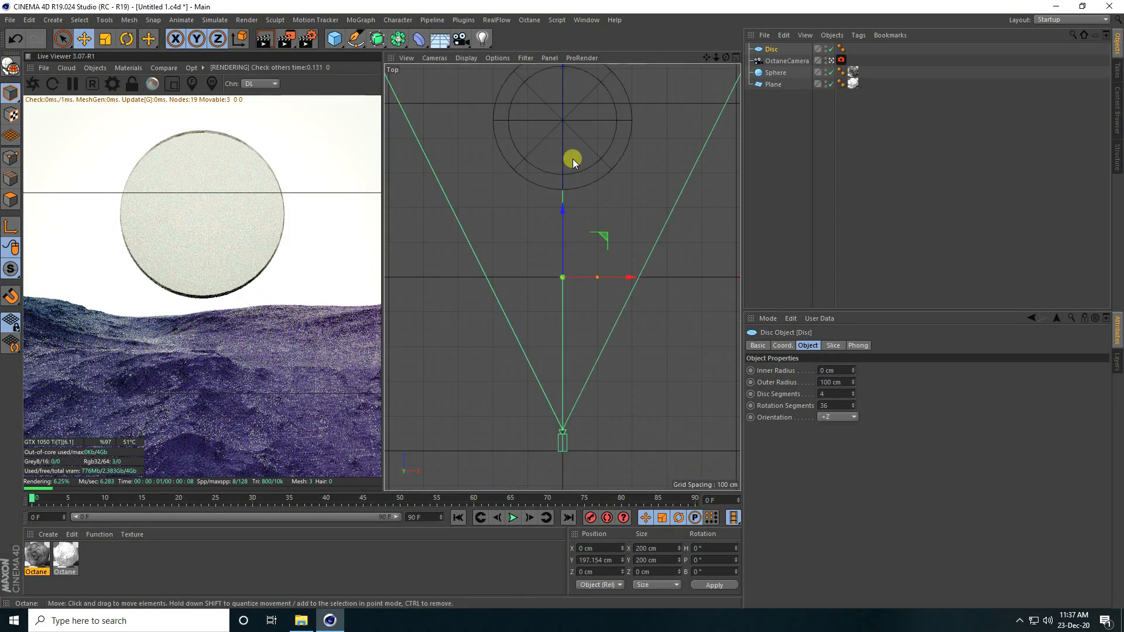
{"action": "scroll", "coordinate": [588, 364], "scroll_direction": "down", "scroll_amount": 3}
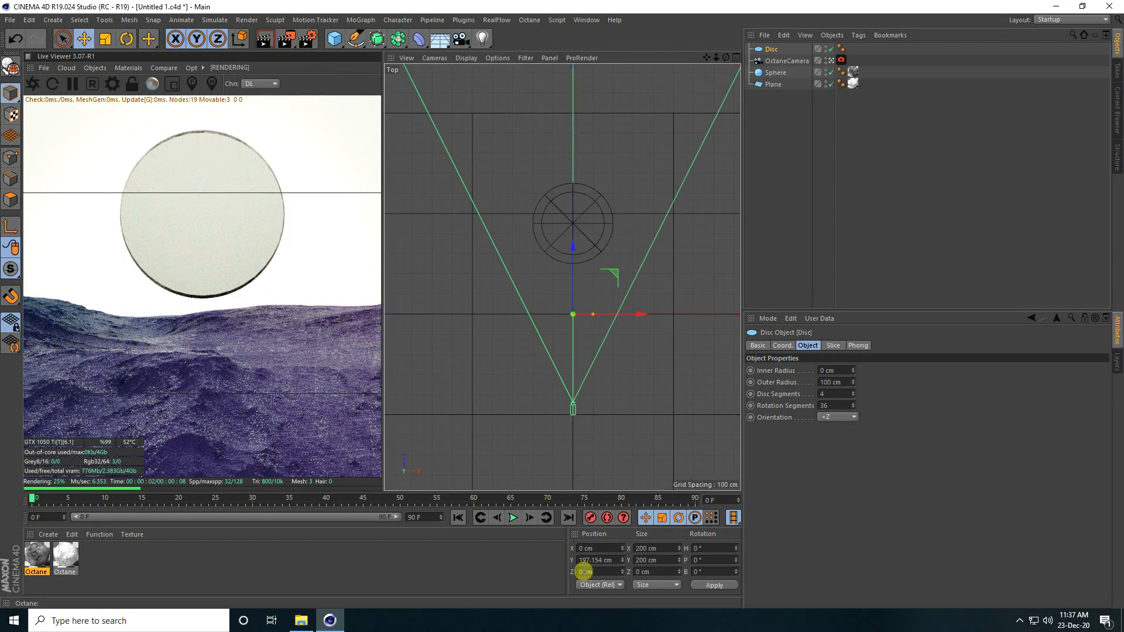
{"action": "key", "text": "Return"}
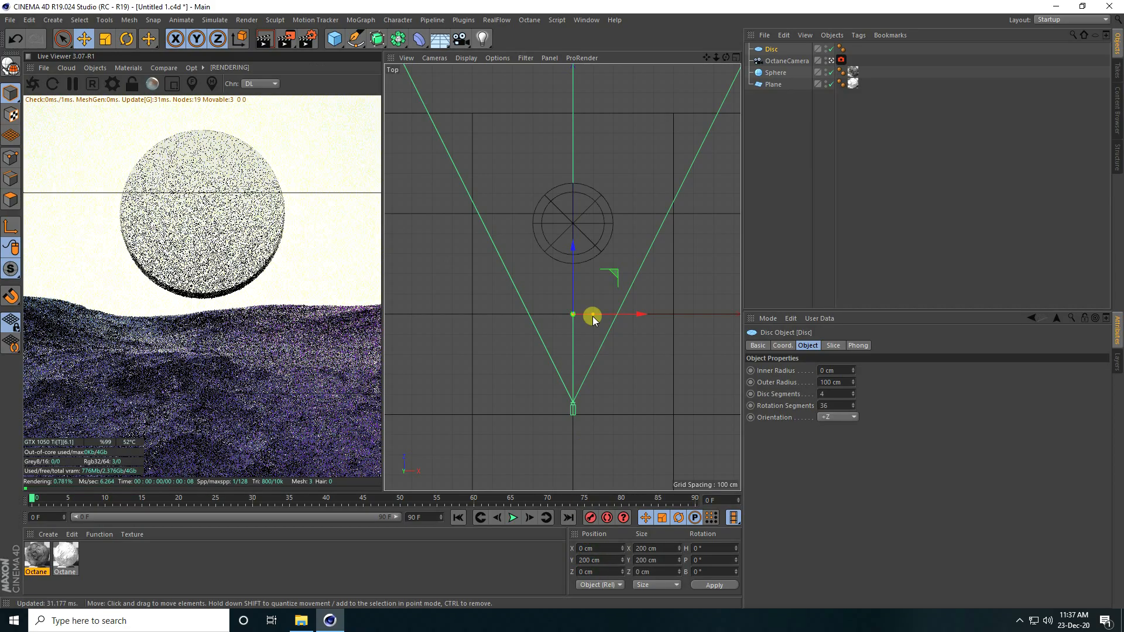
{"action": "left_click_drag", "start_coordinate": [574, 247], "coordinate": [578, 118]}
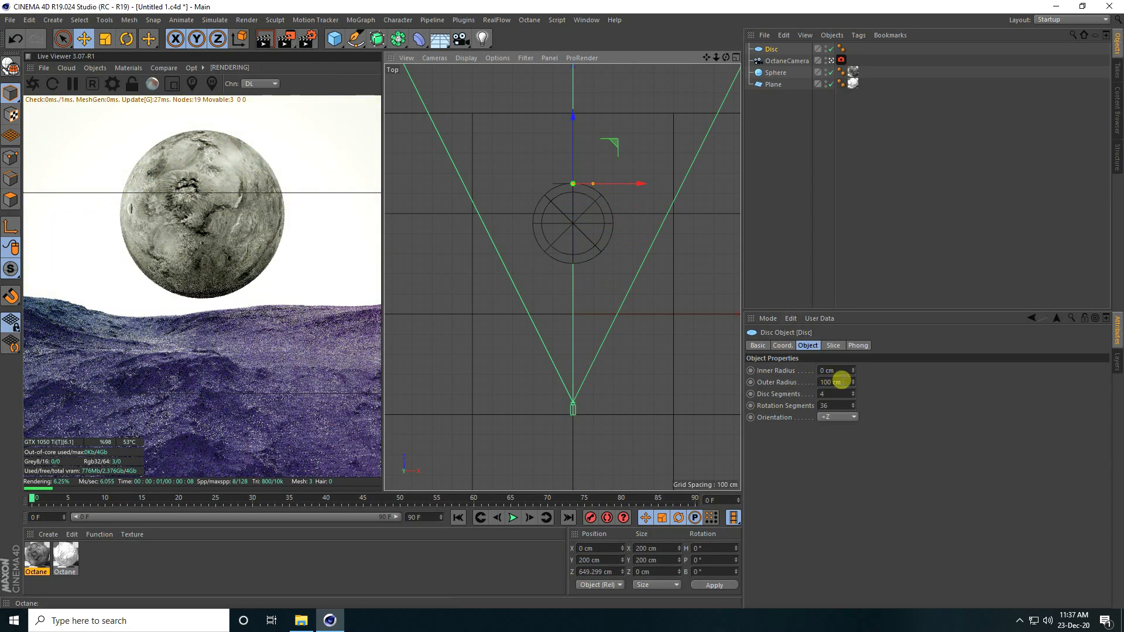
{"action": "left_click", "coordinate": [843, 382]}
{"action": "type", "text": "250"}
{"action": "key", "text": "Return"}
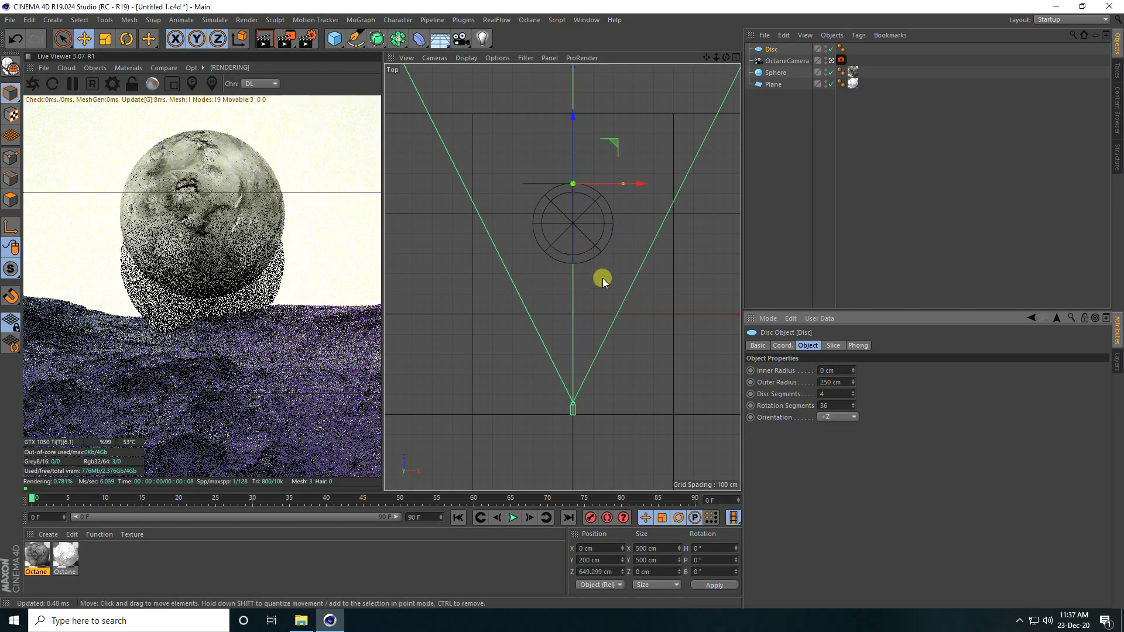
{"action": "middle_click", "coordinate": [577, 254]}
{"action": "middle_click", "coordinate": [605, 333]}
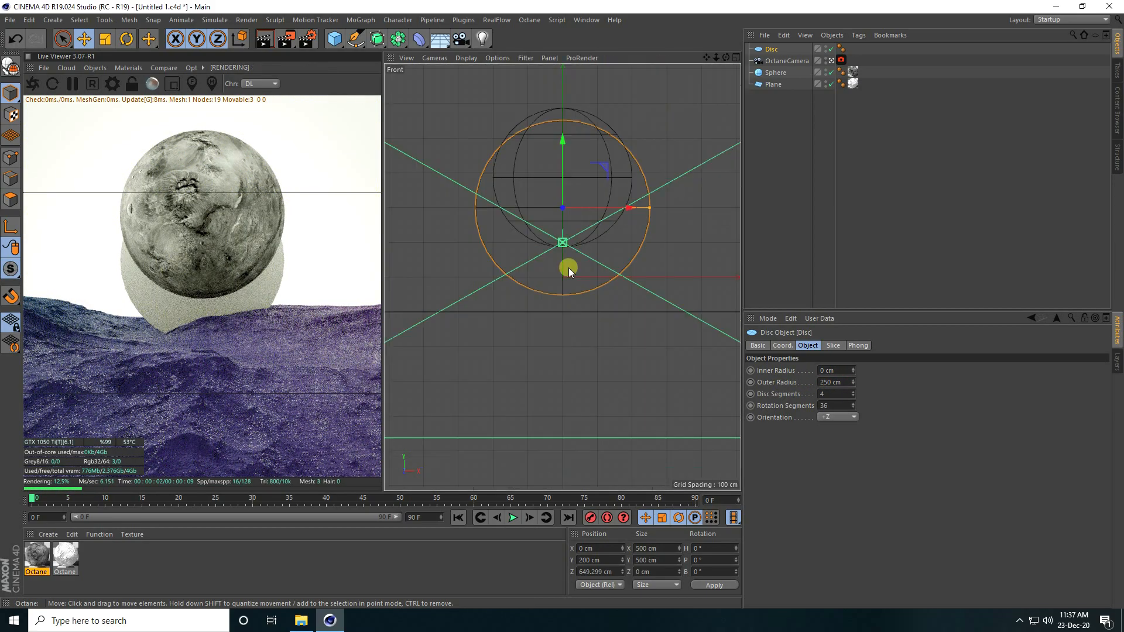
{"action": "left_click_drag", "start_coordinate": [562, 138], "coordinate": [558, 109]}
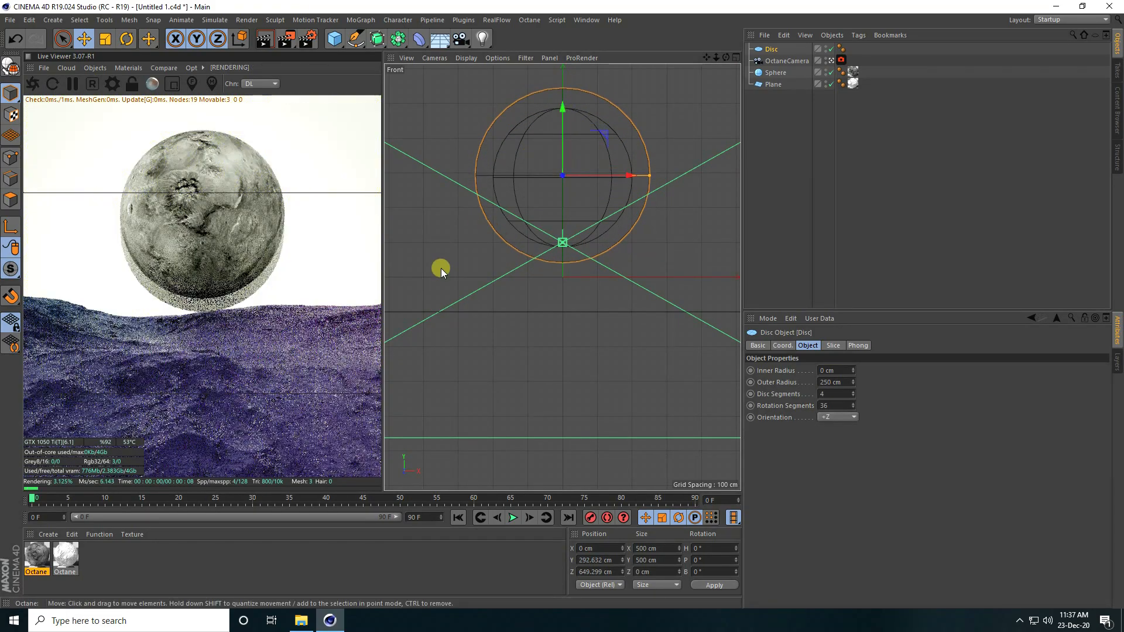
Step: Create a third Octane material with Blackbody emission using an RgbSpectrum texture
{"action": "left_click", "coordinate": [48, 534]}
{"action": "mouse_move", "coordinate": [123, 448]}
{"action": "mouse_move", "coordinate": [259, 423]}
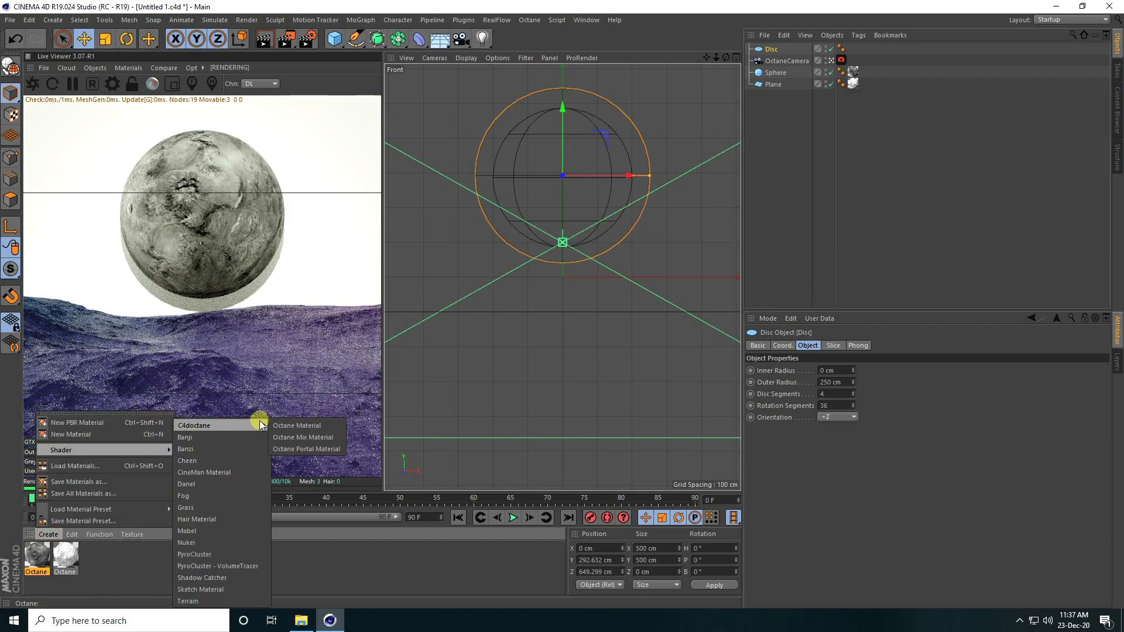
{"action": "left_click", "coordinate": [297, 427]}
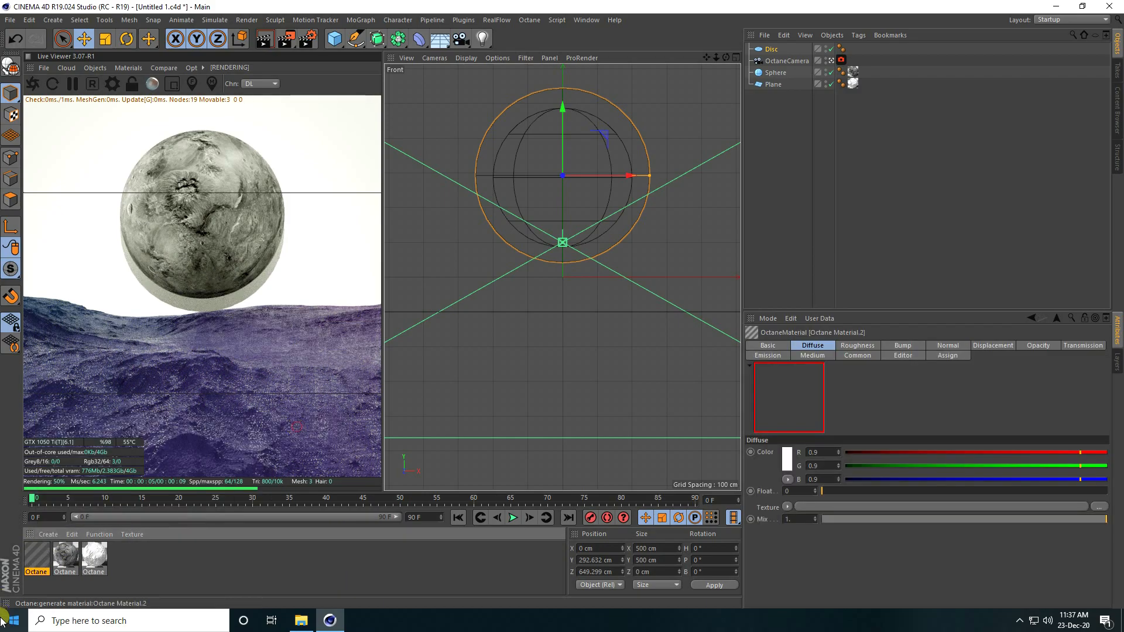
{"action": "double_click", "coordinate": [36, 559]}
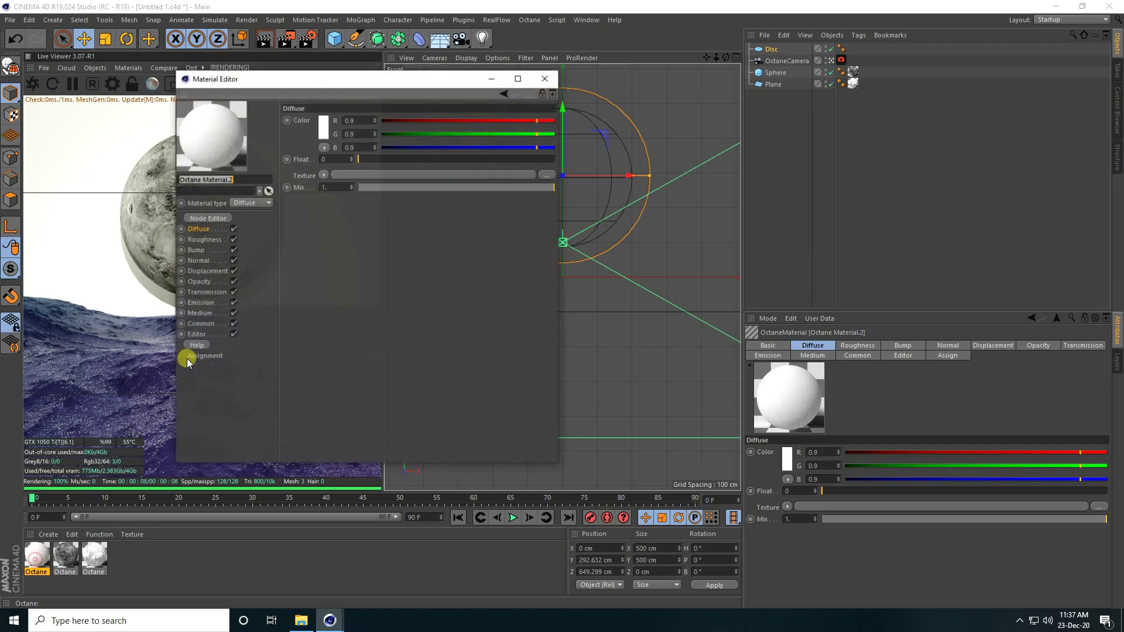
{"action": "left_click", "coordinate": [200, 303]}
{"action": "left_click", "coordinate": [299, 126]}
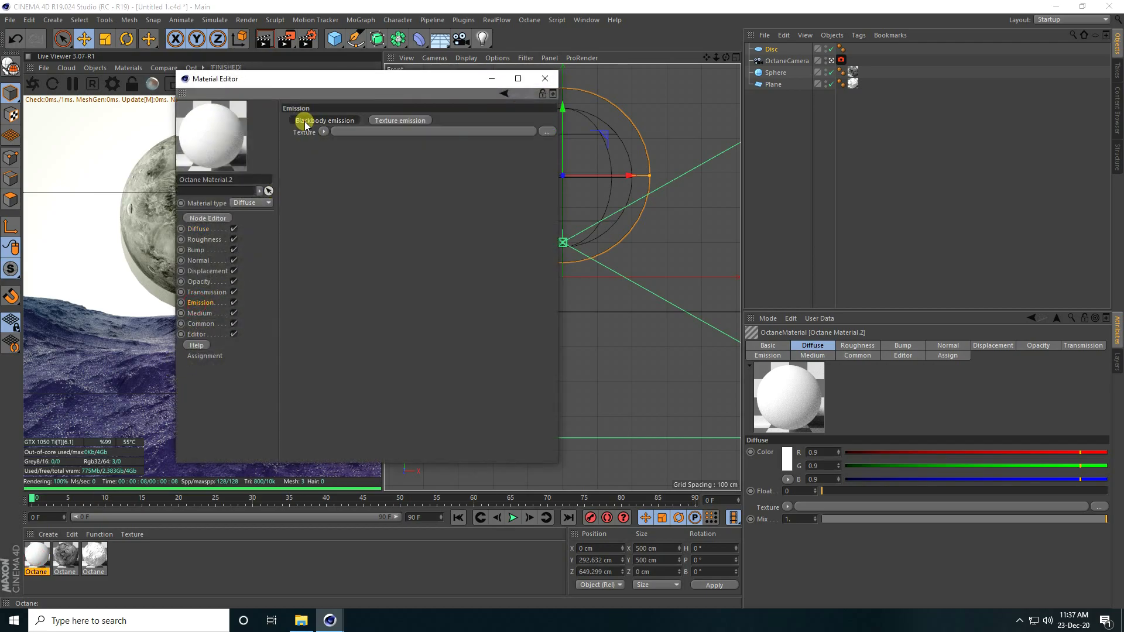
{"action": "left_click", "coordinate": [322, 158]}
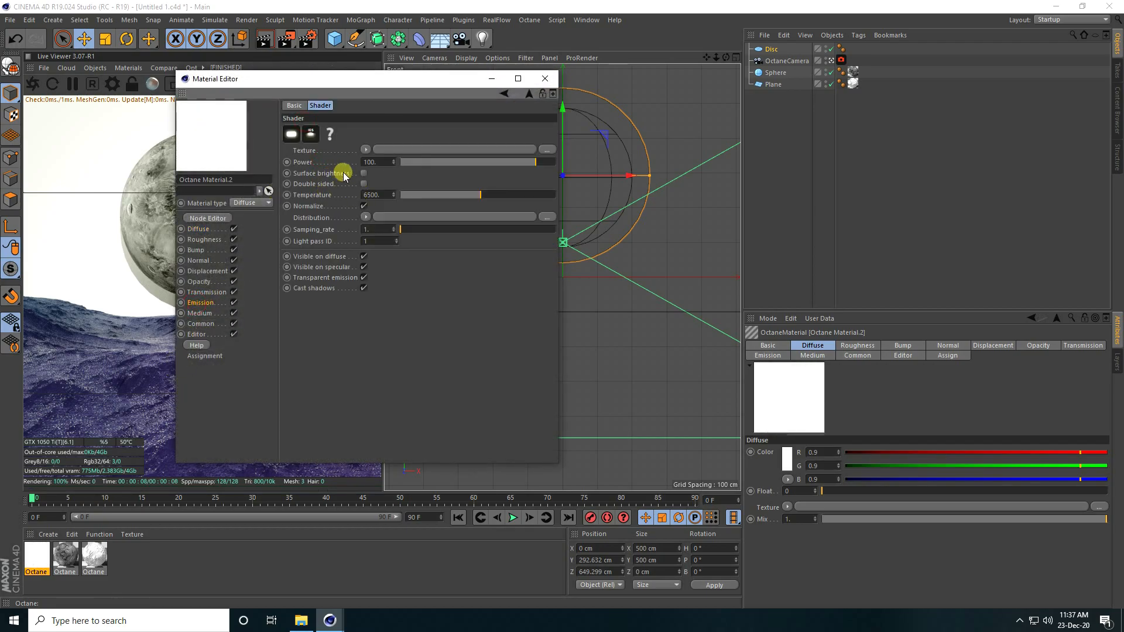
{"action": "left_click", "coordinate": [366, 150]}
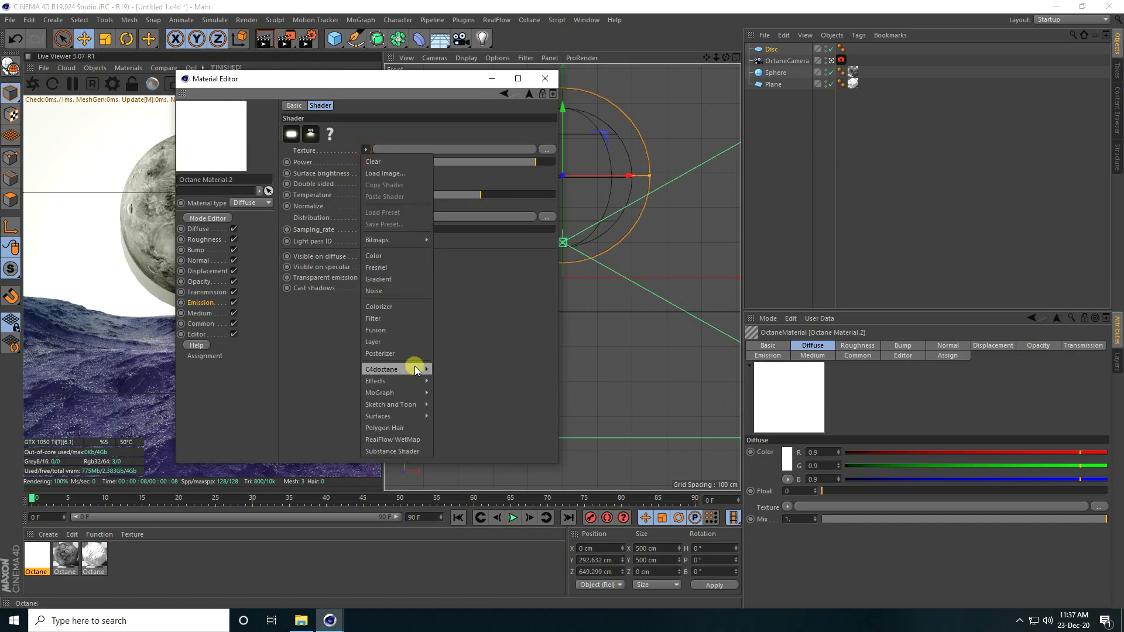
{"action": "mouse_move", "coordinate": [417, 372]}
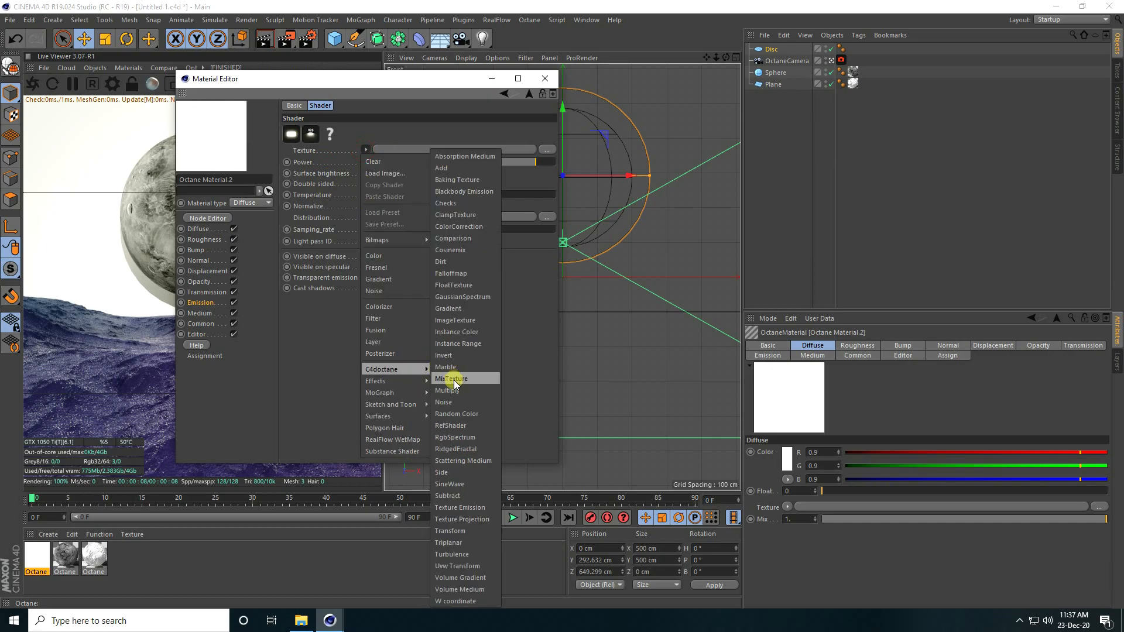
{"action": "left_click", "coordinate": [476, 437]}
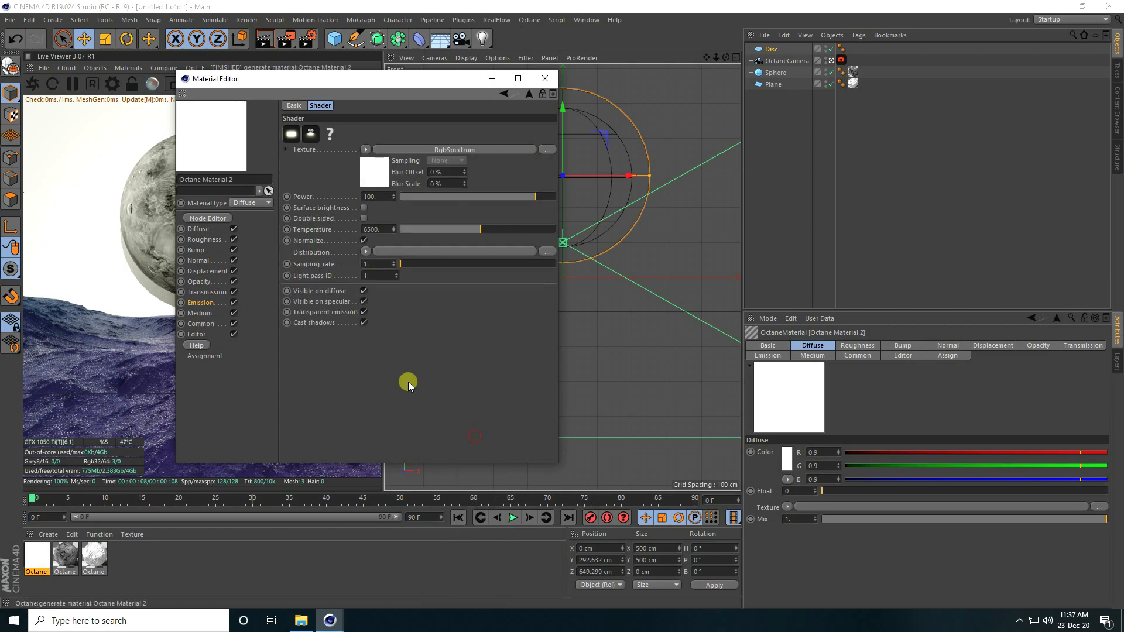
Step: Set the emission colour to a vivid blue (hue about 205°) and make it double sided
{"action": "left_click", "coordinate": [375, 177]}
{"action": "left_click", "coordinate": [318, 136]}
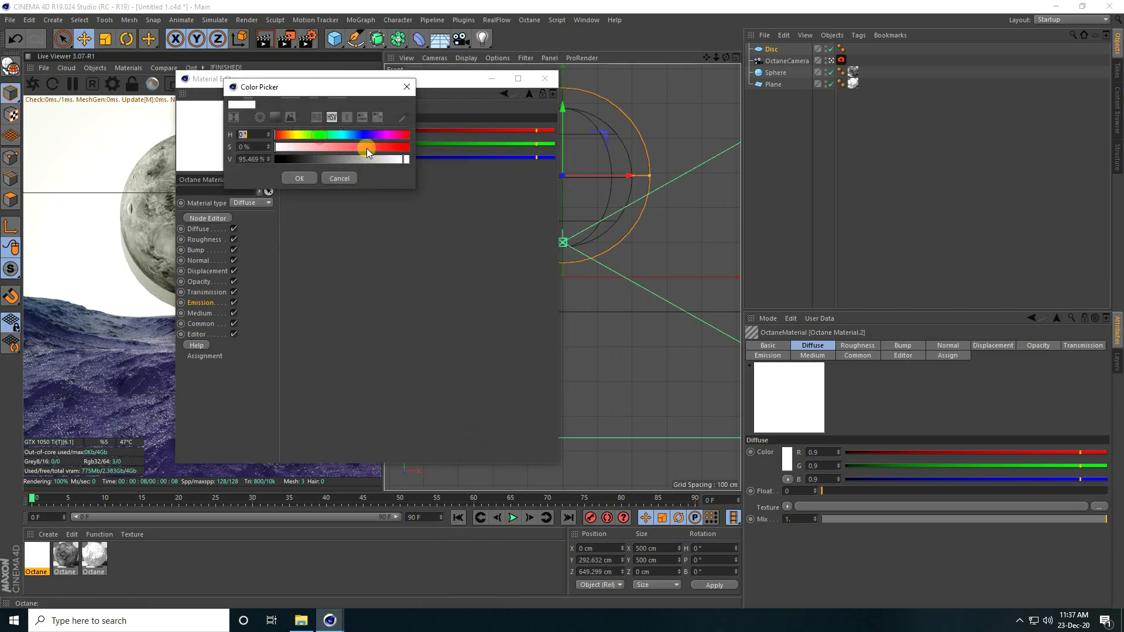
{"action": "left_click", "coordinate": [351, 136]}
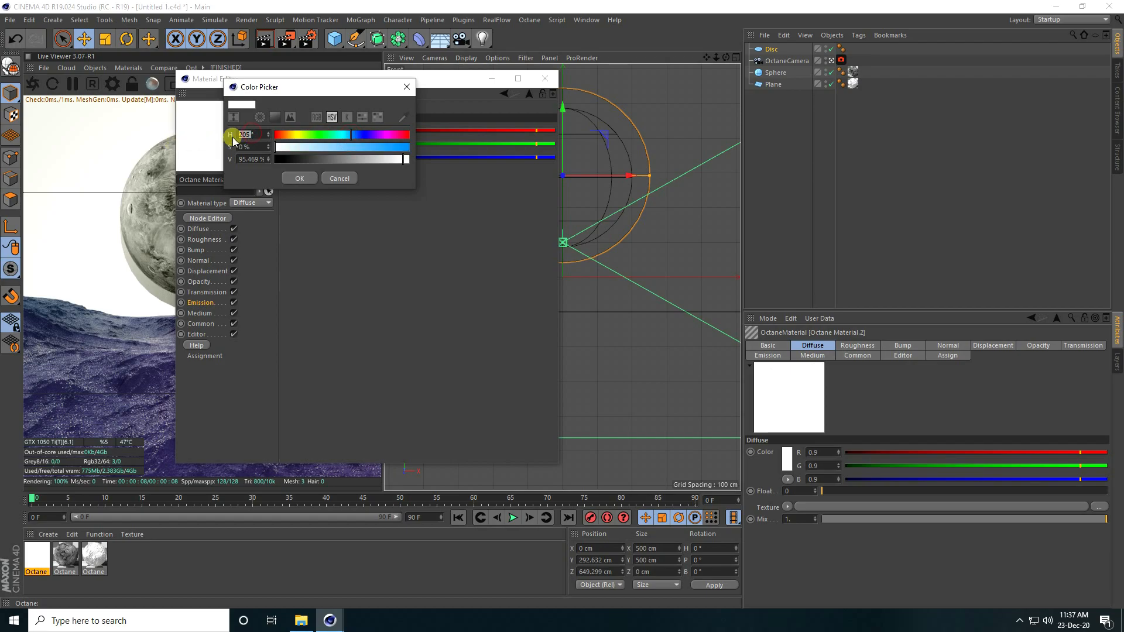
{"action": "key", "text": "Return"}
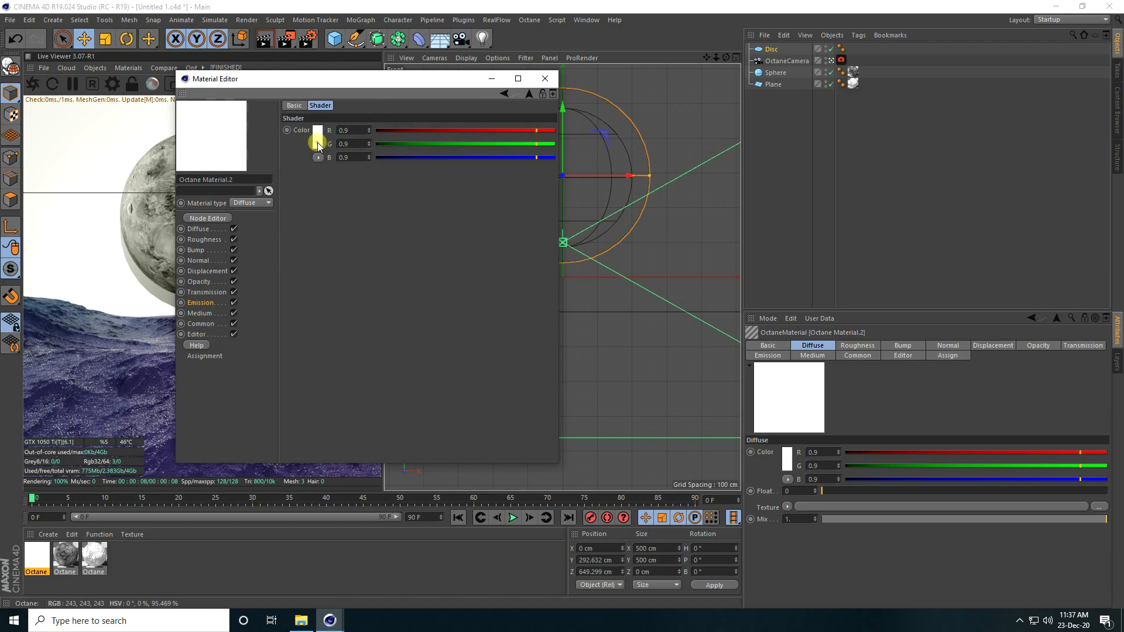
{"action": "left_click", "coordinate": [316, 139]}
{"action": "left_click_drag", "start_coordinate": [297, 154], "coordinate": [417, 168]}
{"action": "left_click", "coordinate": [296, 184]}
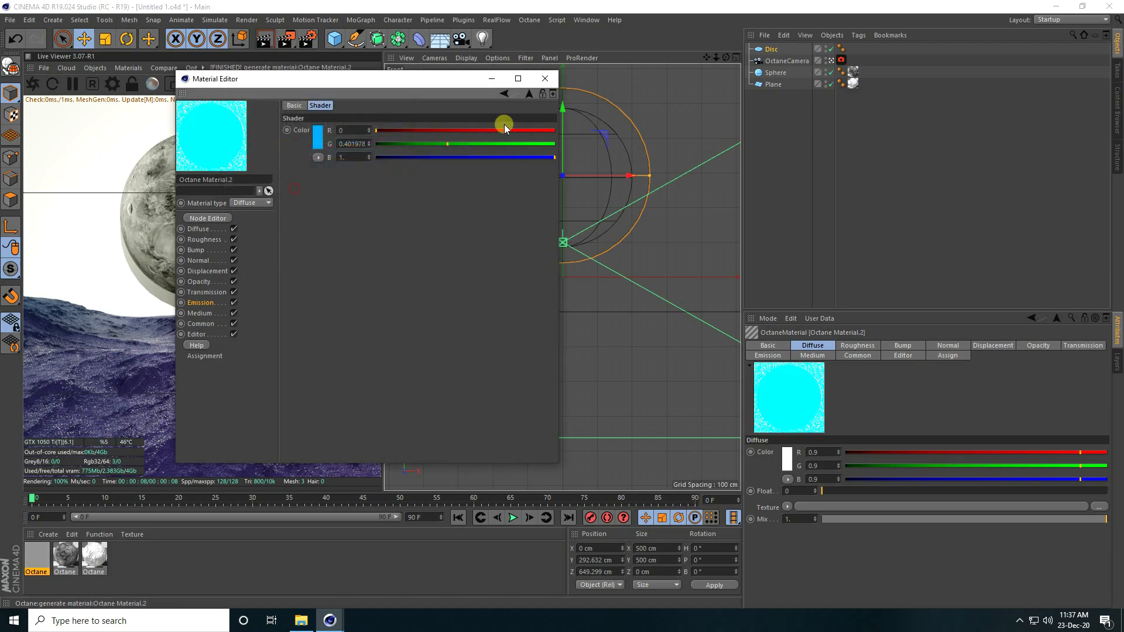
{"action": "left_click", "coordinate": [504, 94]}
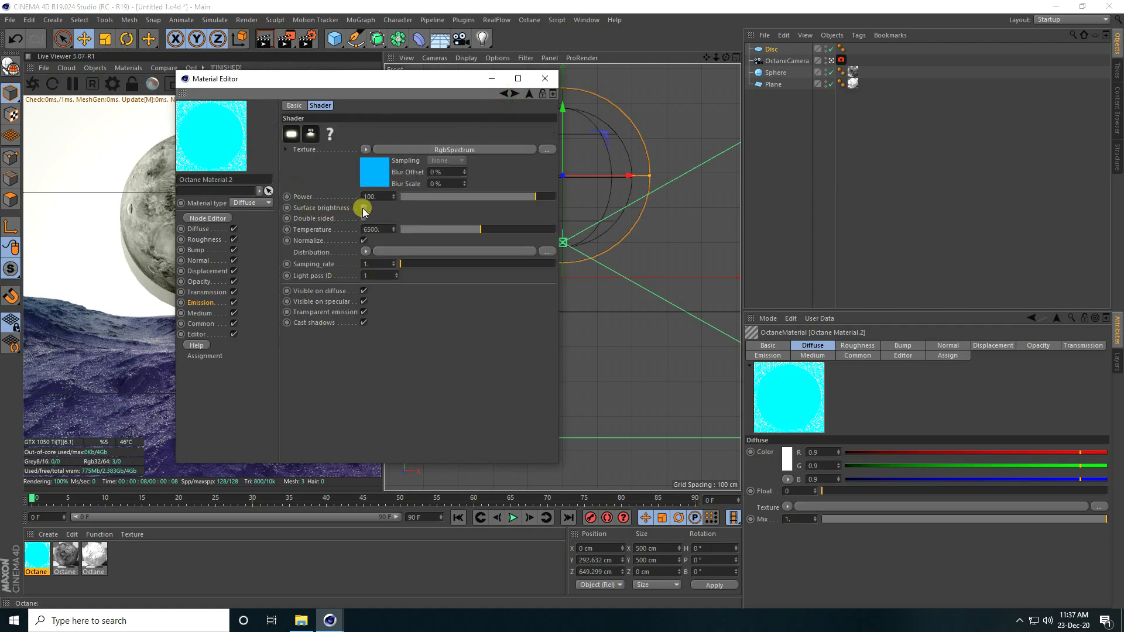
{"action": "left_click", "coordinate": [364, 218]}
Step: Apply the cyan glow material to the Disc, give it 44 segments, and raise it
{"action": "left_click", "coordinate": [545, 78]}
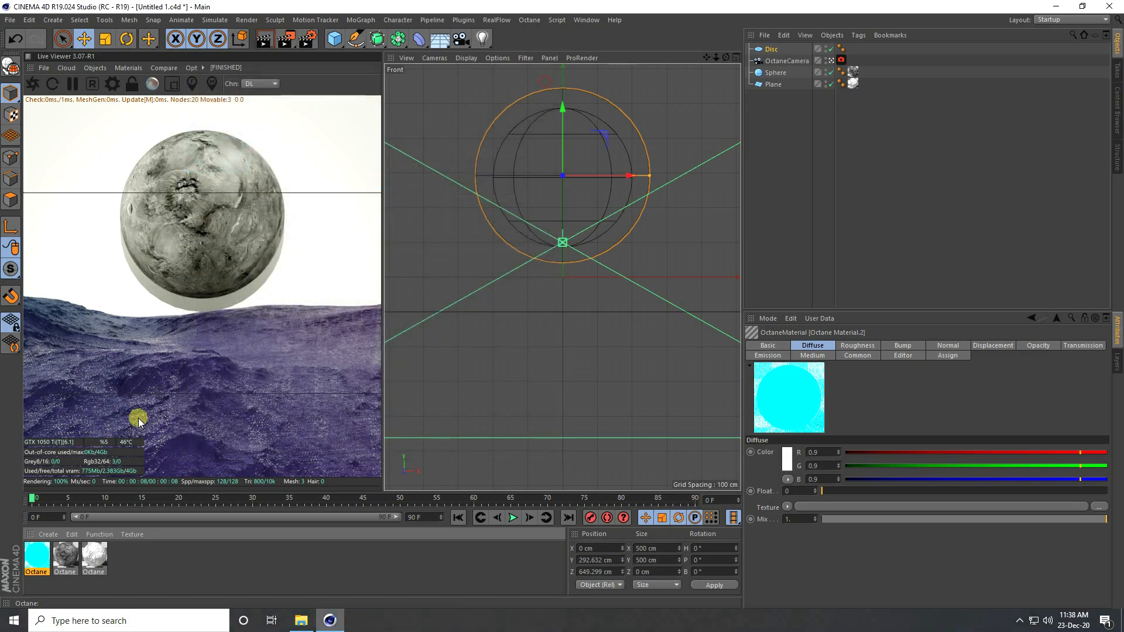
{"action": "left_click_drag", "start_coordinate": [125, 517], "coordinate": [771, 49]}
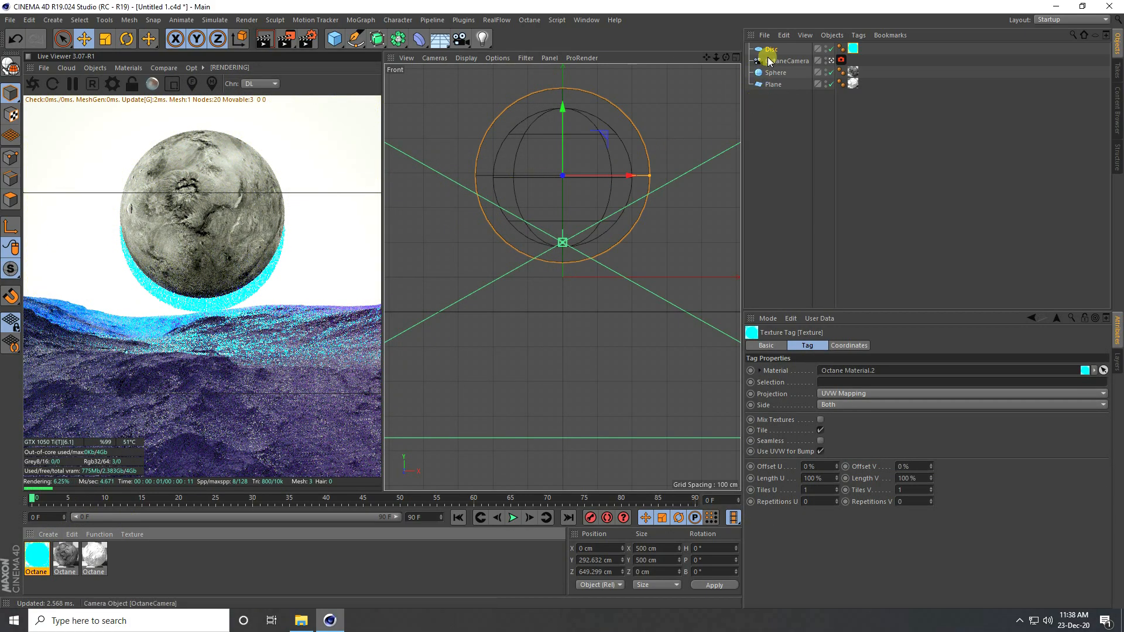
{"action": "left_click", "coordinate": [769, 50]}
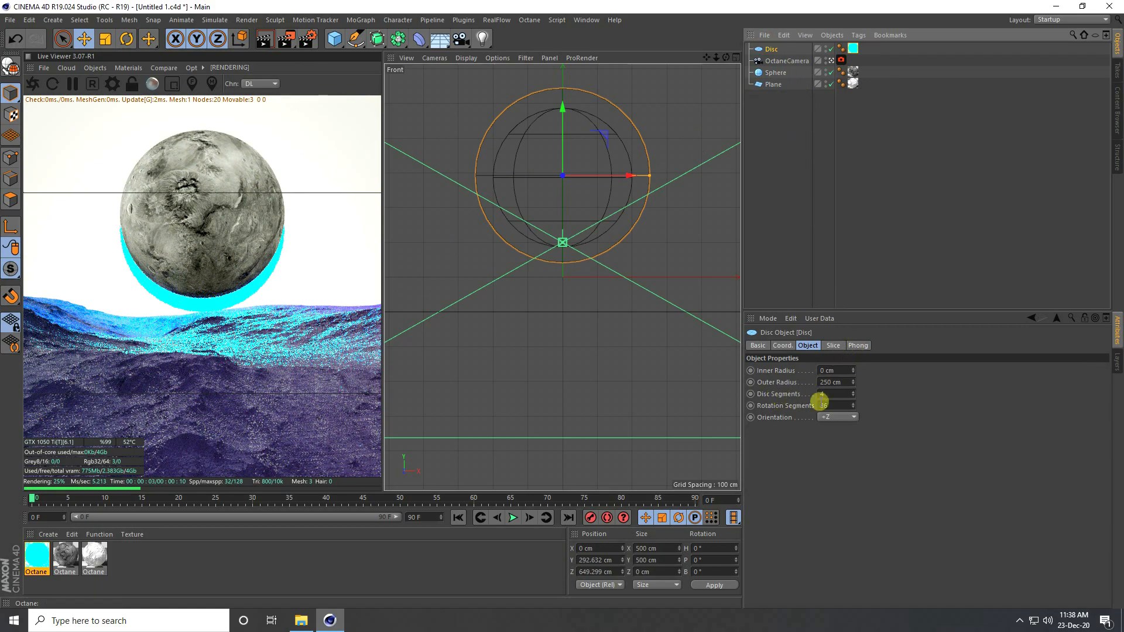
{"action": "left_click_drag", "start_coordinate": [852, 392], "coordinate": [853, 405]}
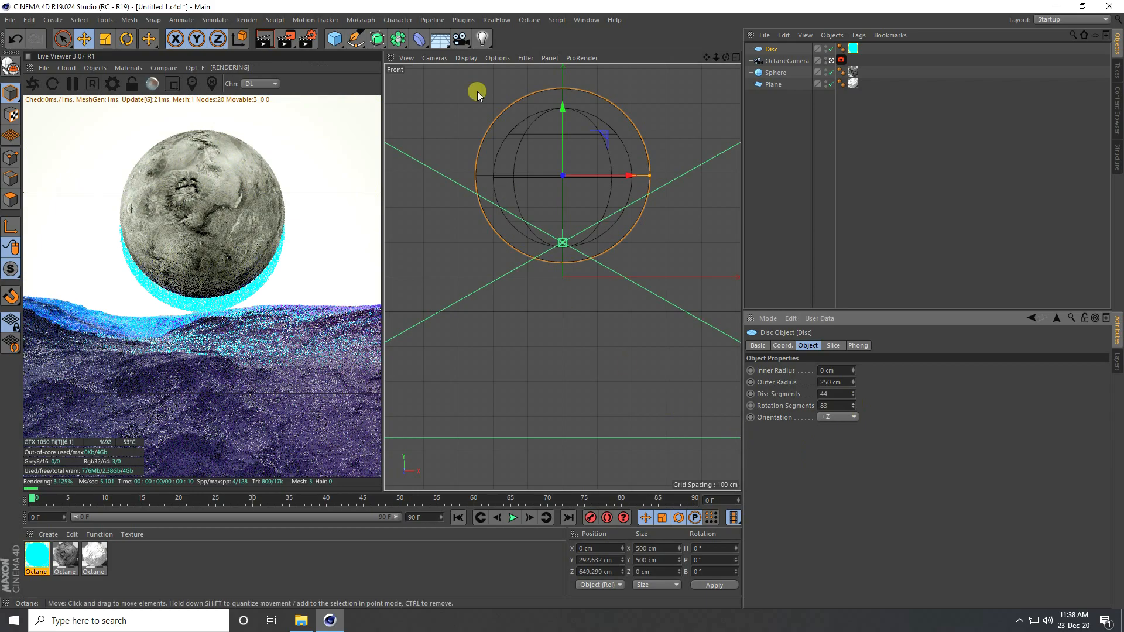
{"action": "left_click_drag", "start_coordinate": [563, 111], "coordinate": [564, 93]}
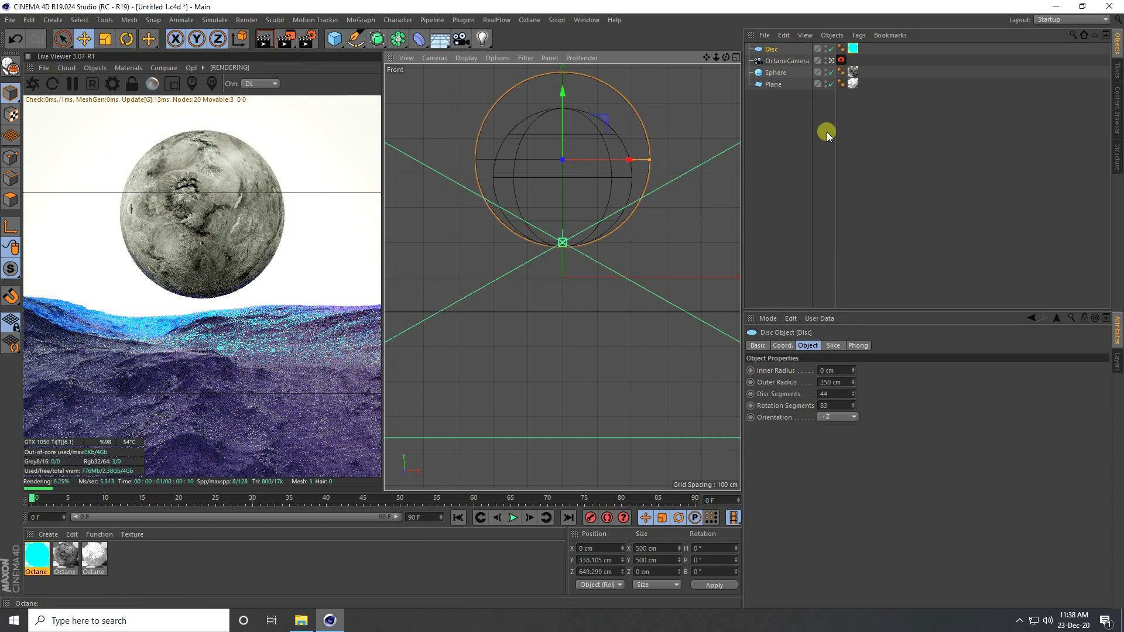
Step: Set the OctaneCamera's Z position to -500 cm
{"action": "left_click", "coordinate": [788, 61]}
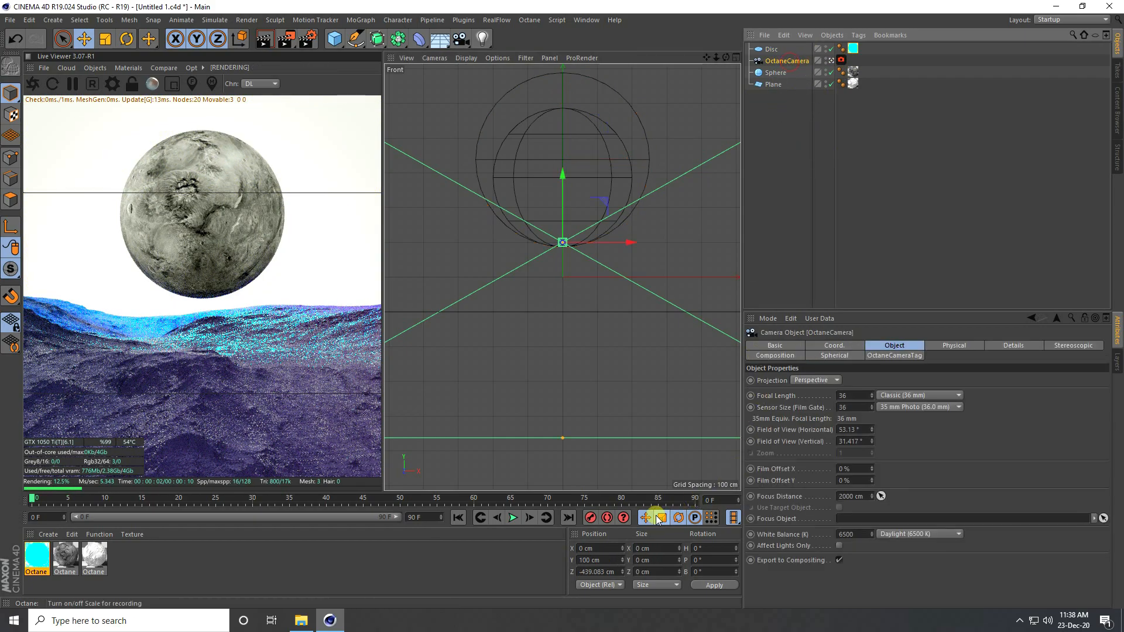
{"action": "left_click", "coordinate": [599, 571]}
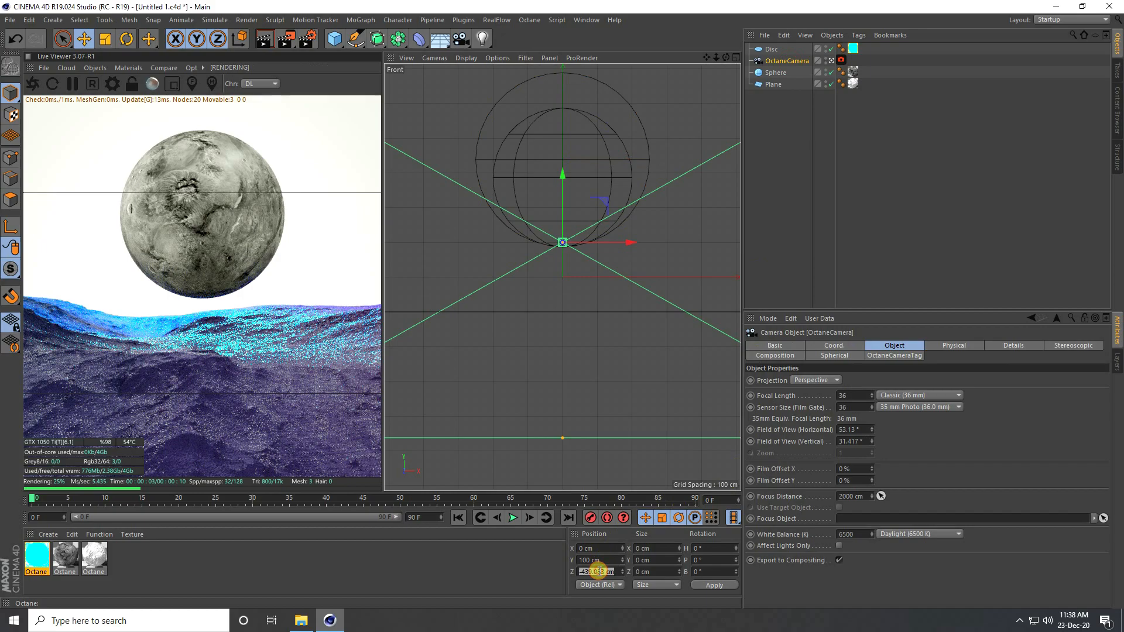
{"action": "type", "text": "-"}
{"action": "key", "text": "Return"}
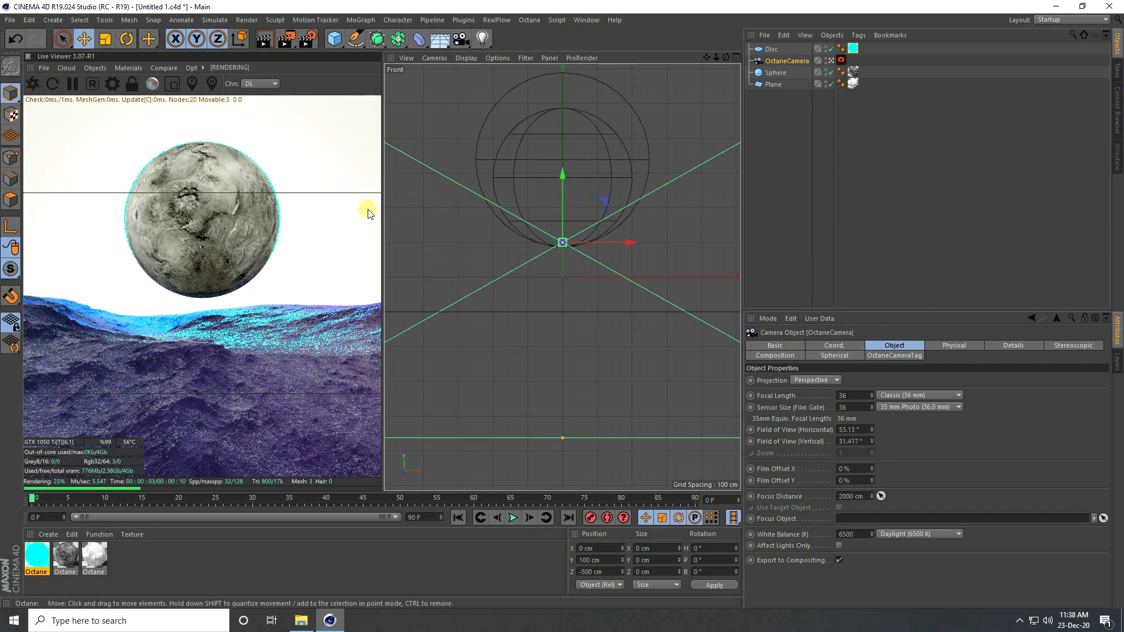
Step: Increase the Disc's outer radius to 252 cm
{"action": "left_click", "coordinate": [770, 49]}
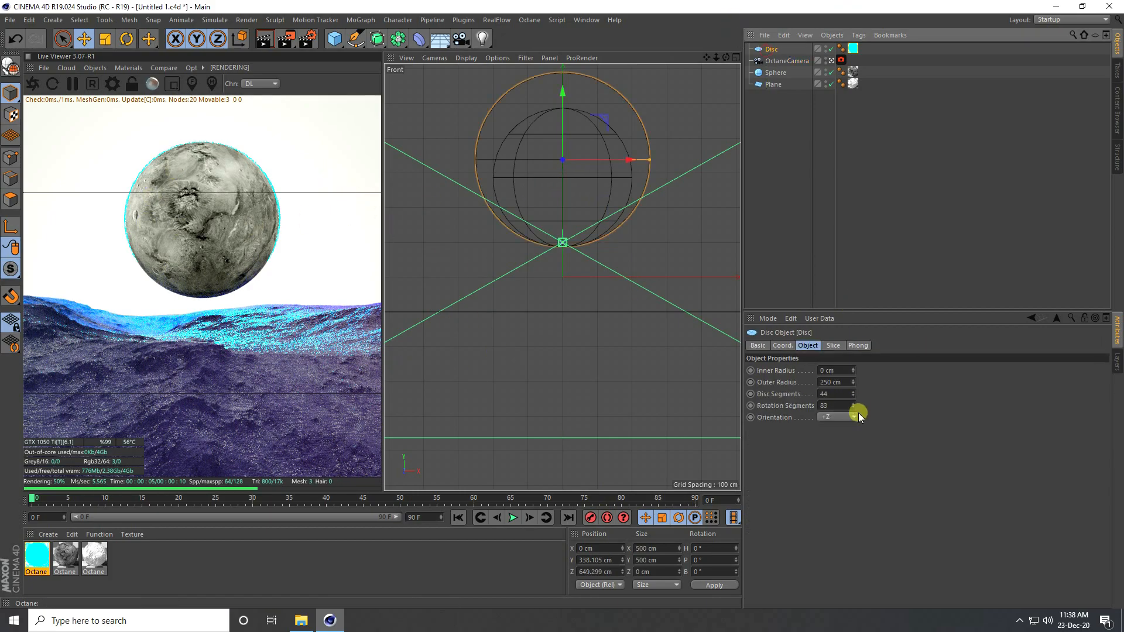
{"action": "left_click", "coordinate": [855, 380]}
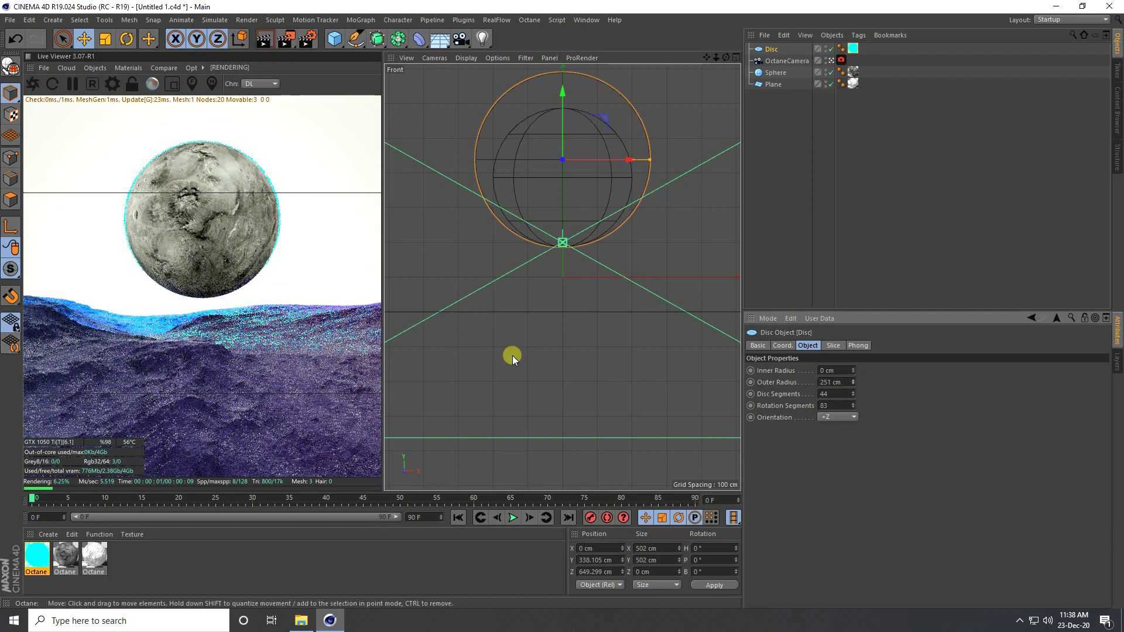
{"action": "left_click", "coordinate": [853, 380]}
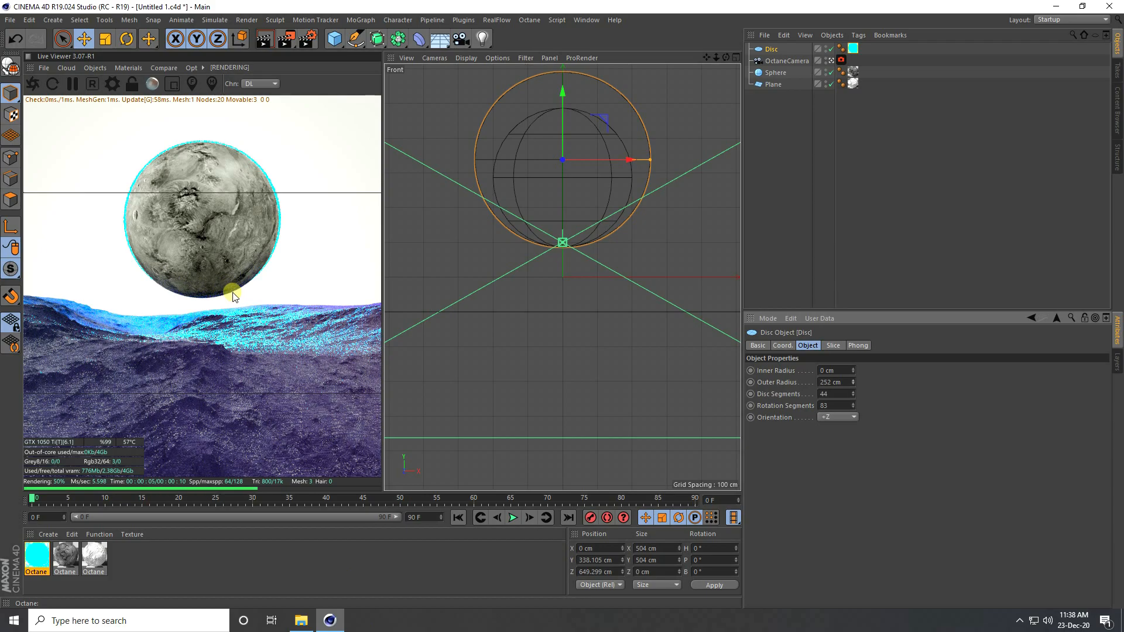
Step: Switch the Octane kernel from Directlighting to Pathtracing with 4000 max samples
{"action": "left_click", "coordinate": [115, 83]}
{"action": "left_click", "coordinate": [26, 52]}
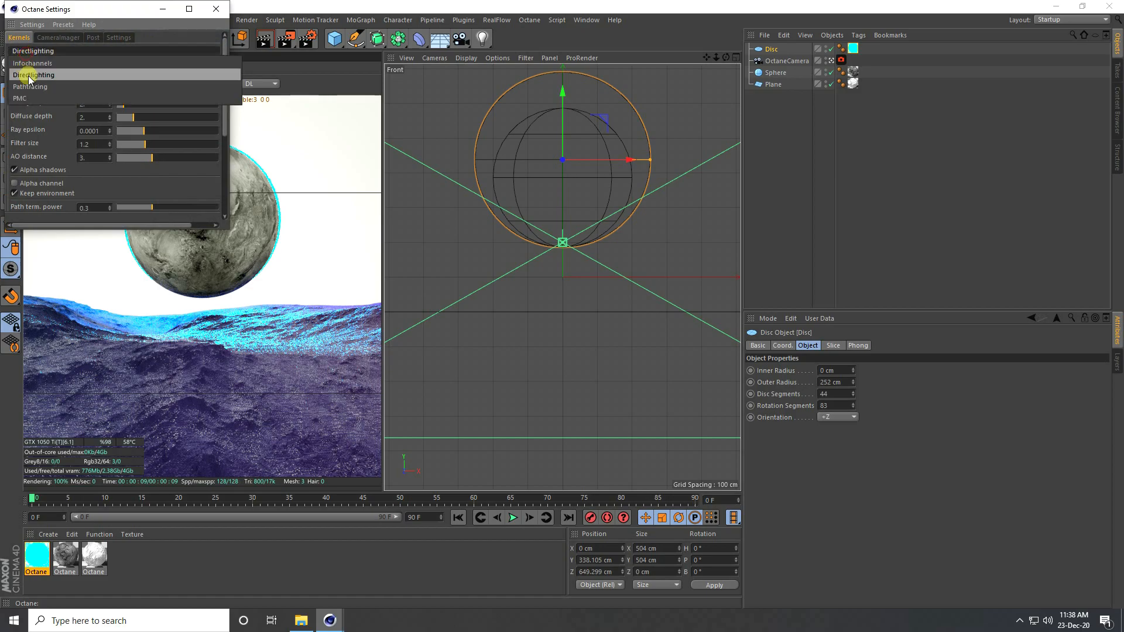
{"action": "left_click", "coordinate": [30, 82]}
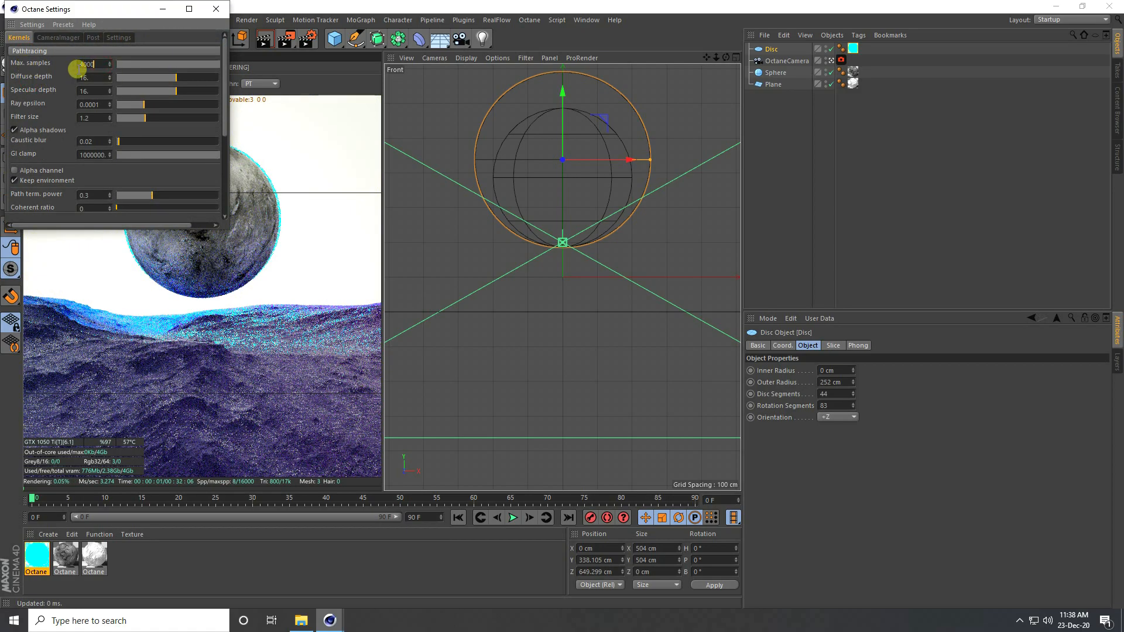
{"action": "left_click", "coordinate": [76, 69]}
{"action": "type", "text": "4000"}
{"action": "key", "text": "Return"}
{"action": "left_click", "coordinate": [214, 9]}
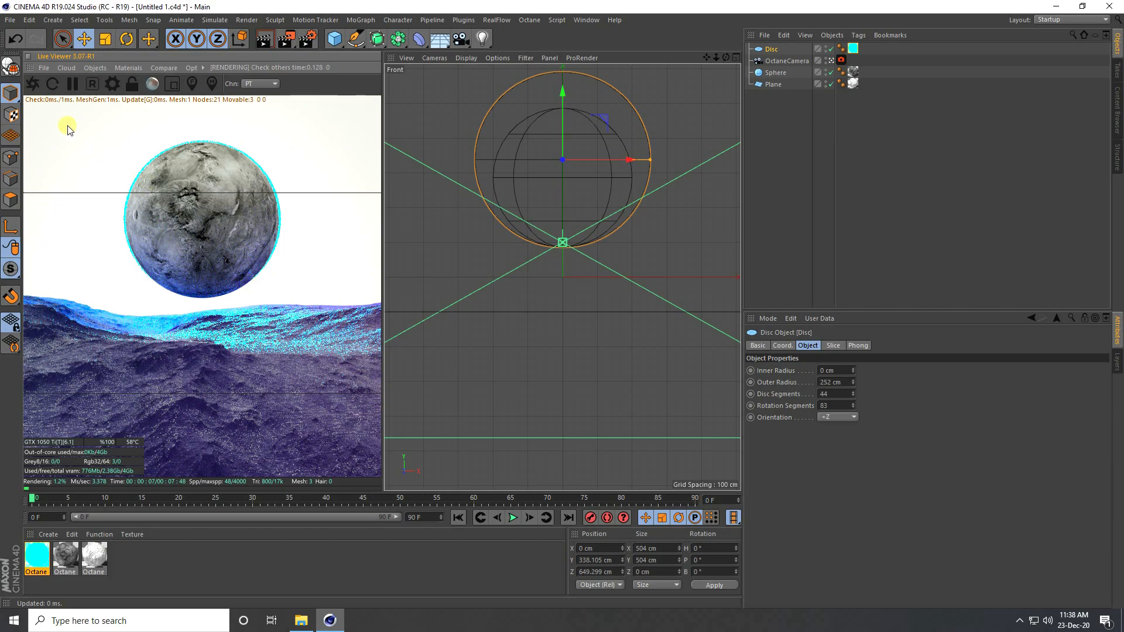
Step: Add an HDRI Environment using 8k_stars.jpg without copying it, then save the scene
{"action": "left_click", "coordinate": [91, 70]}
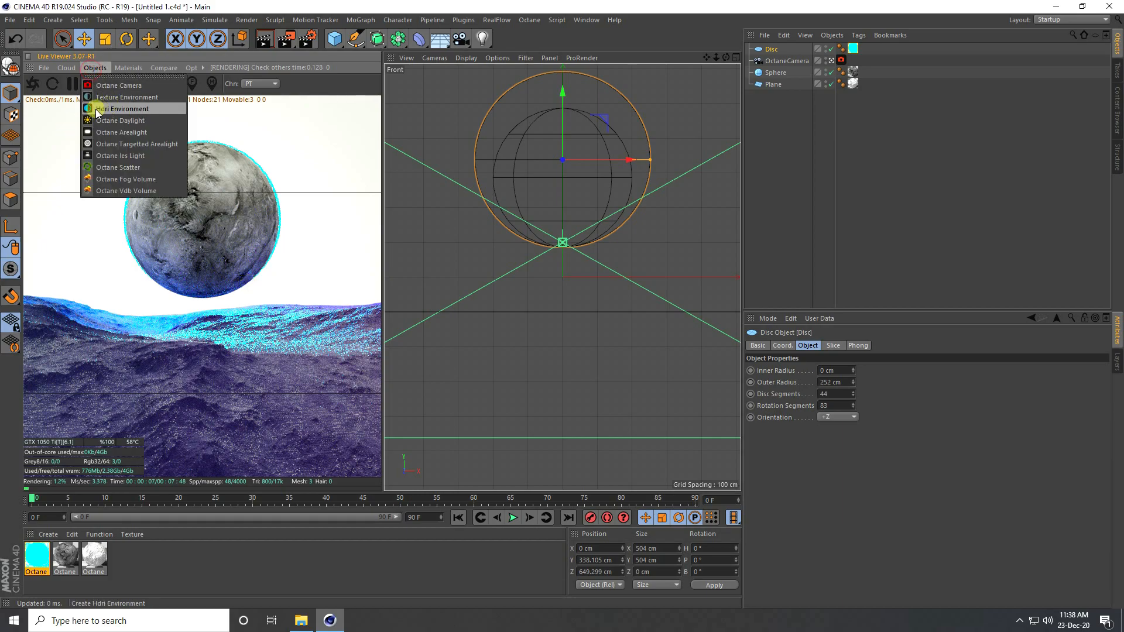
{"action": "left_click", "coordinate": [127, 110]}
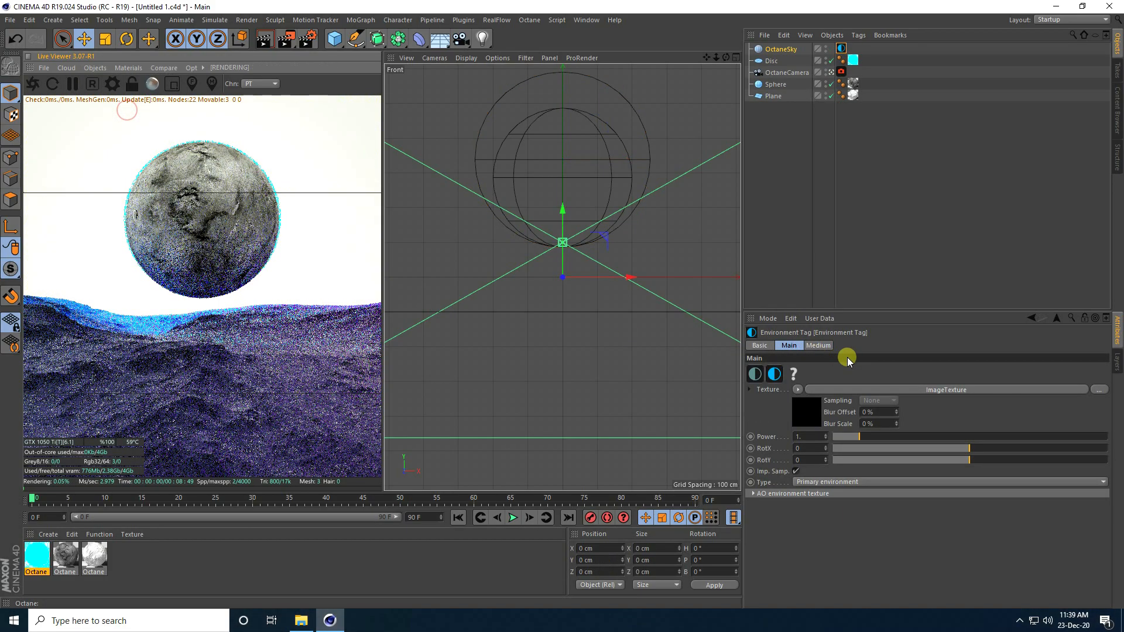
{"action": "left_click", "coordinate": [810, 421]}
{"action": "left_click", "coordinate": [1099, 370]}
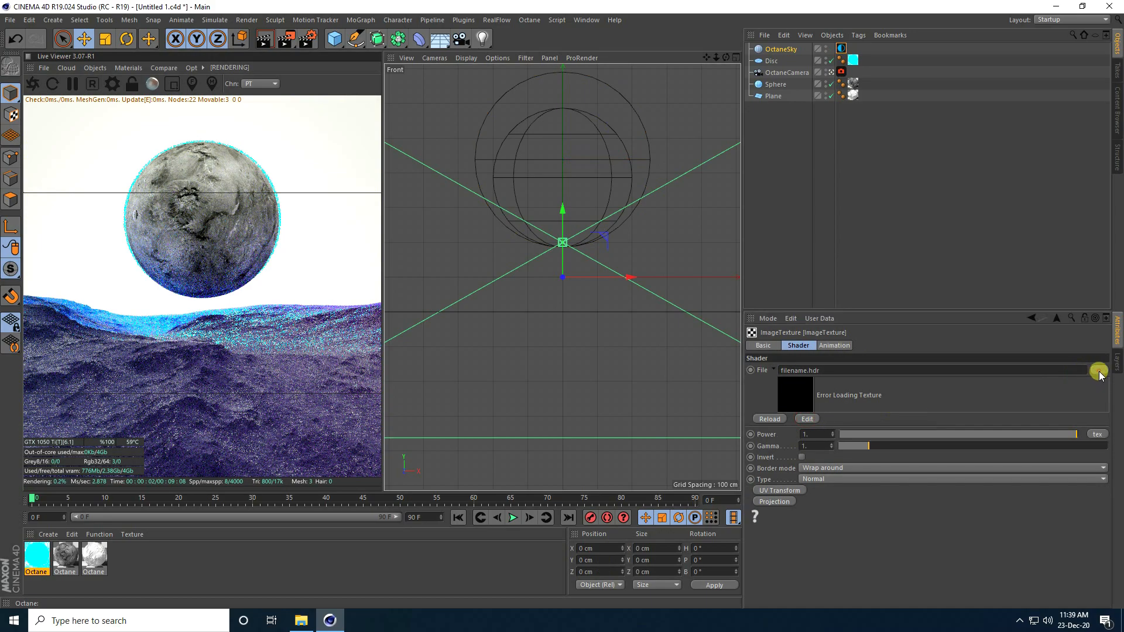
{"action": "left_click", "coordinate": [529, 126]}
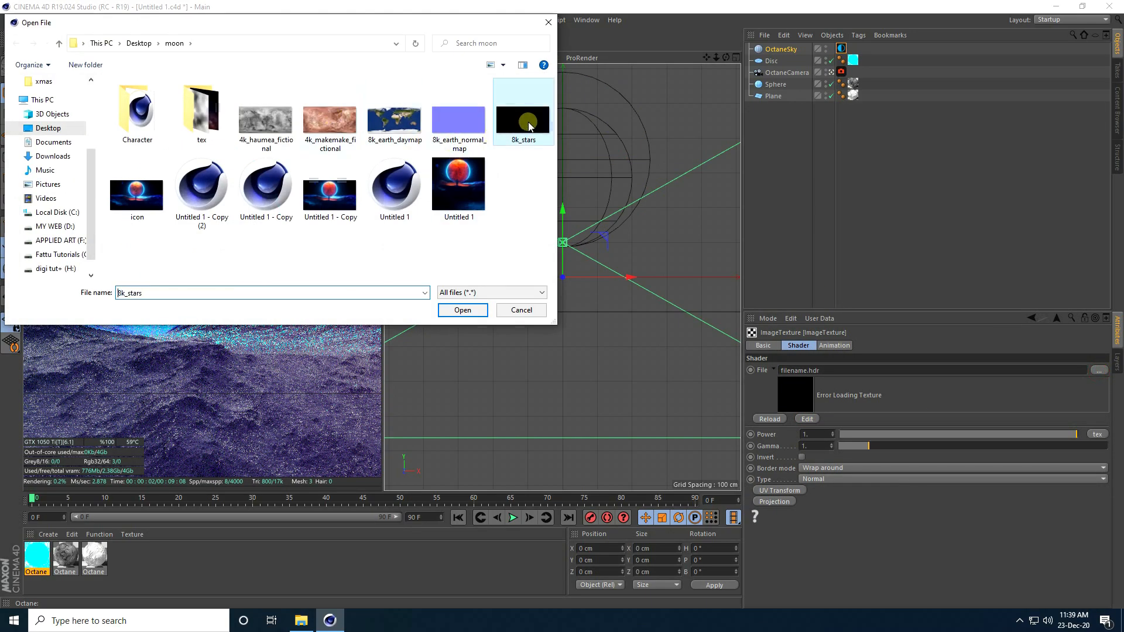
{"action": "left_click", "coordinate": [458, 310]}
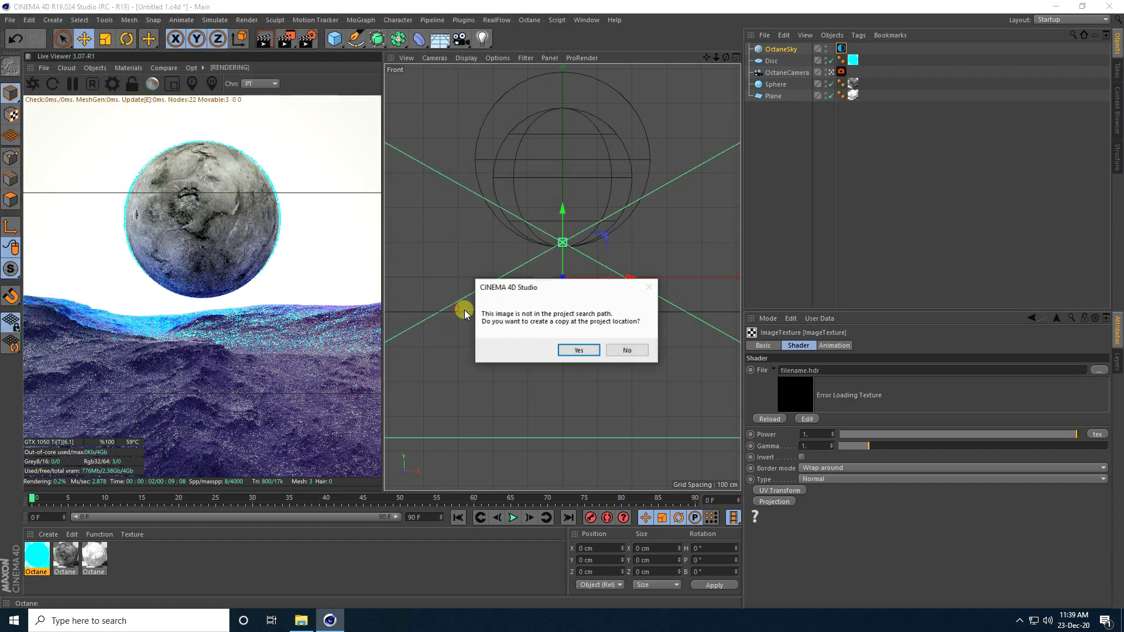
{"action": "left_click", "coordinate": [614, 349]}
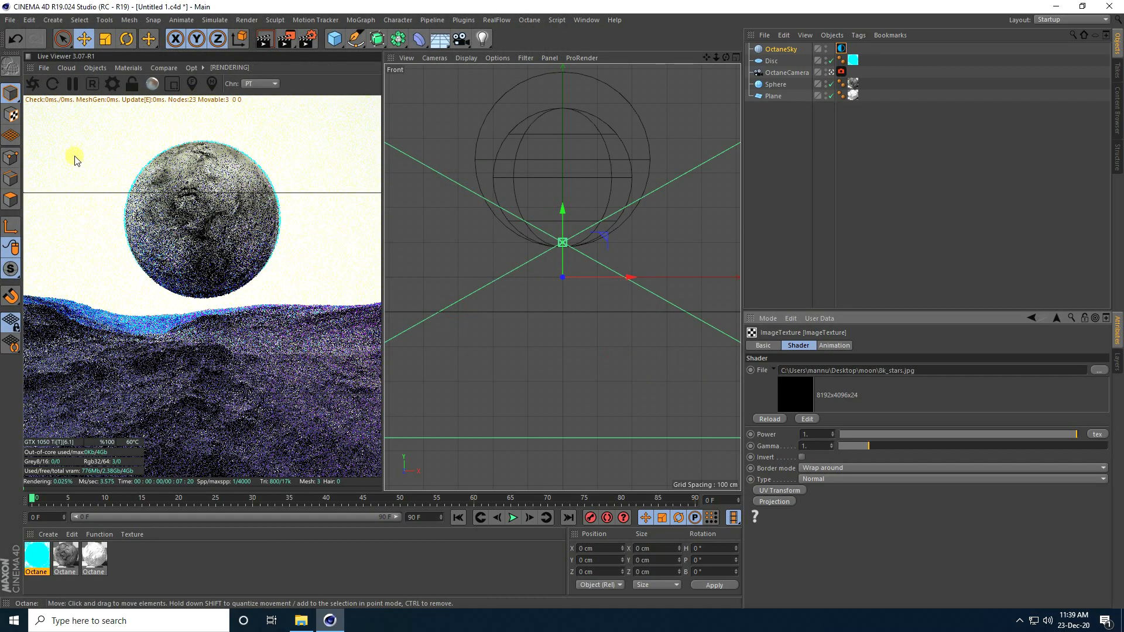
{"action": "left_click", "coordinate": [10, 20]}
{"action": "left_click", "coordinate": [37, 115]}
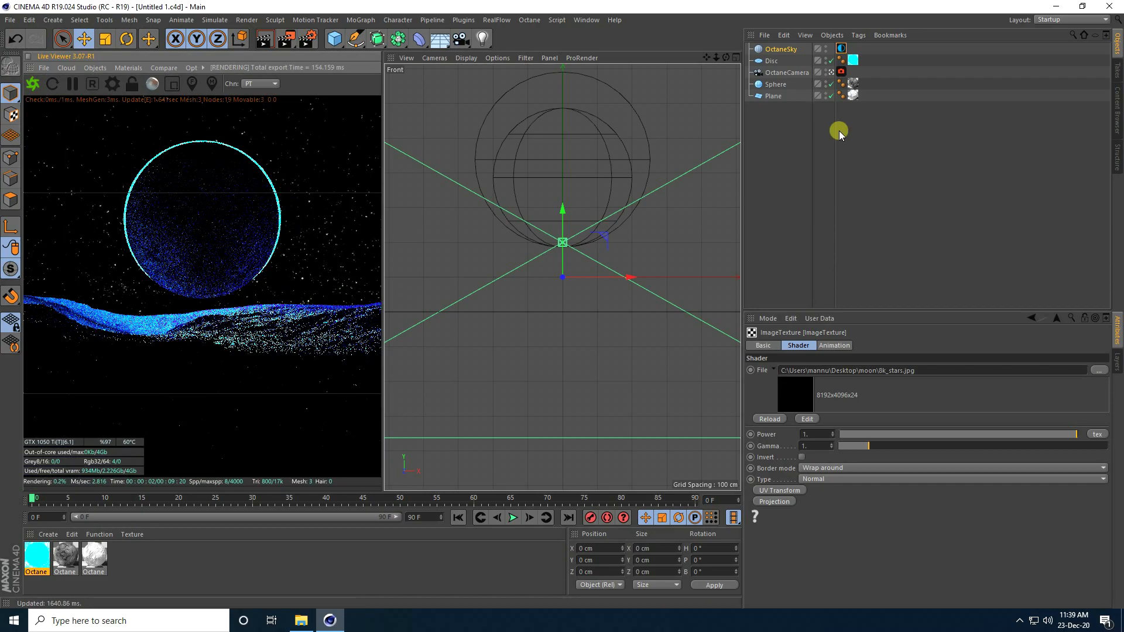
Step: Lower the glowing Disc's Y position to 335.105 cm
{"action": "left_click", "coordinate": [772, 61]}
{"action": "left_click", "coordinate": [785, 345]}
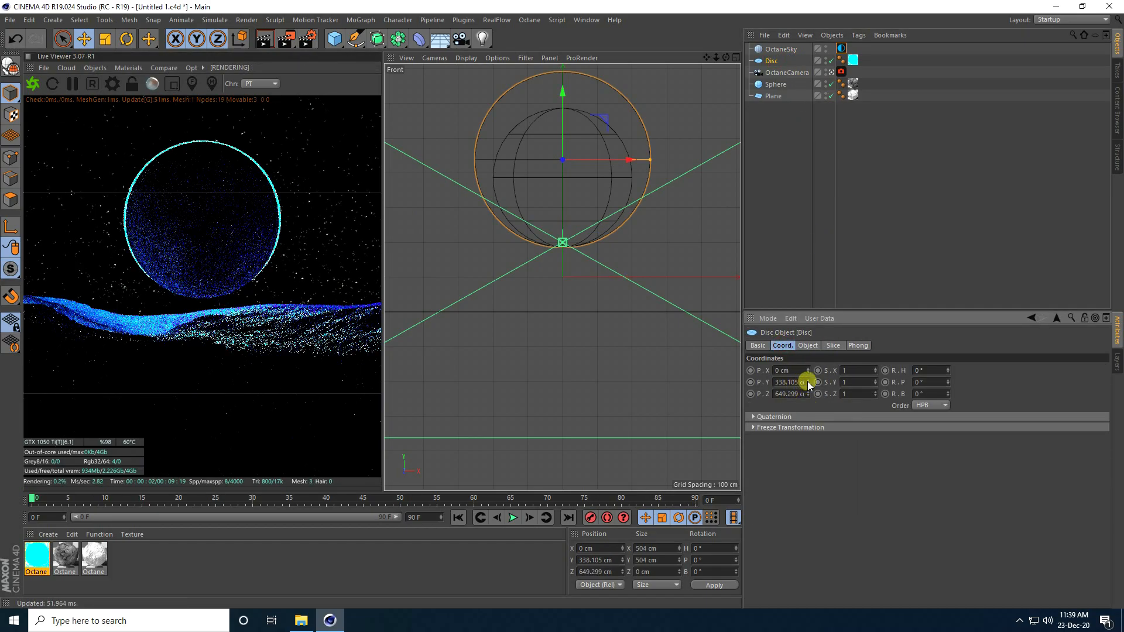
{"action": "left_click", "coordinate": [807, 381]}
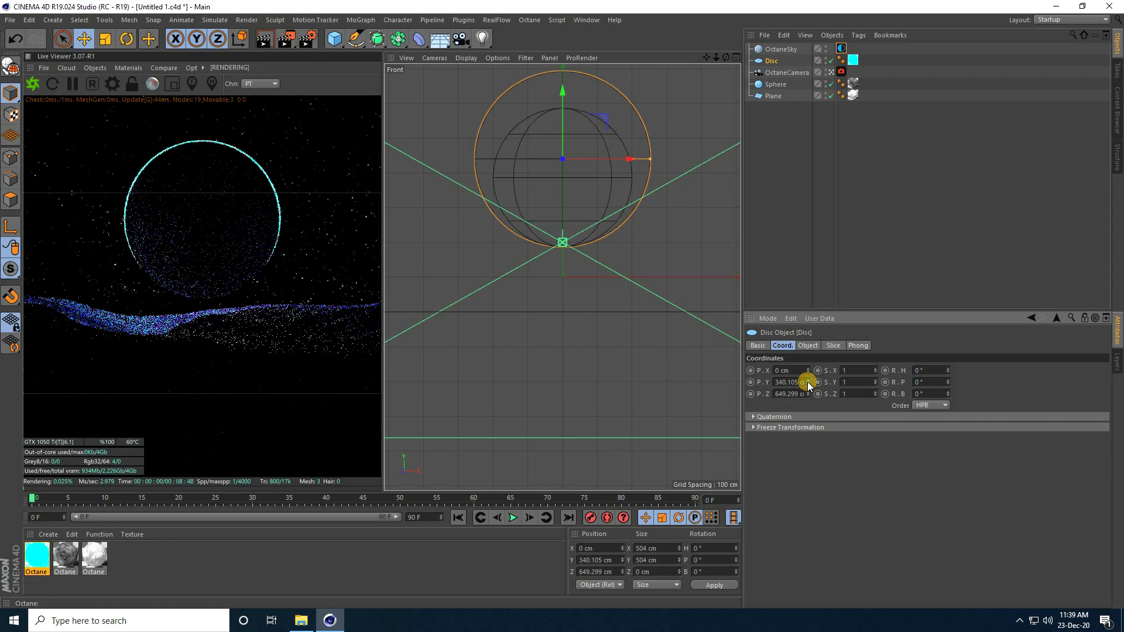
{"action": "left_click", "coordinate": [808, 385]}
{"action": "left_click", "coordinate": [808, 384]}
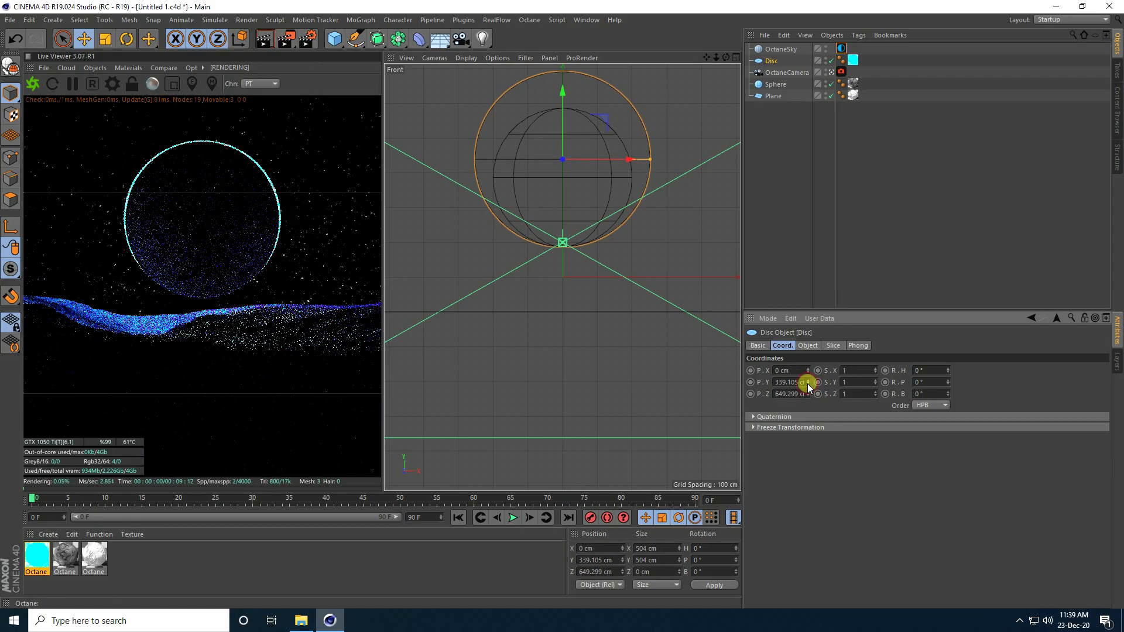
{"action": "left_click", "coordinate": [807, 384]}
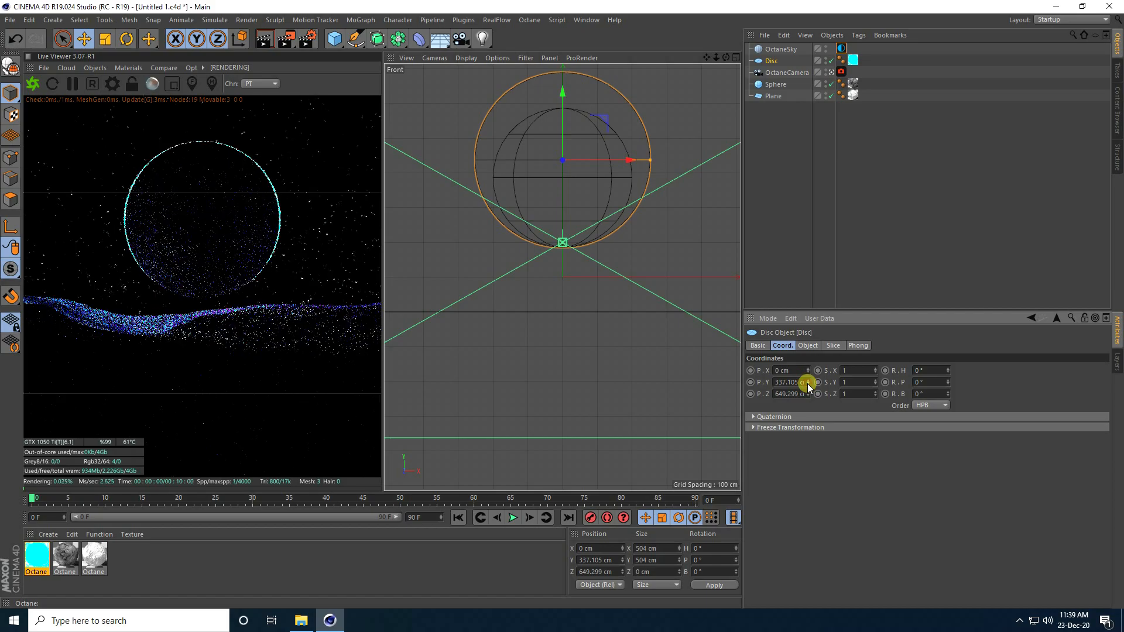
{"action": "left_click", "coordinate": [771, 61]}
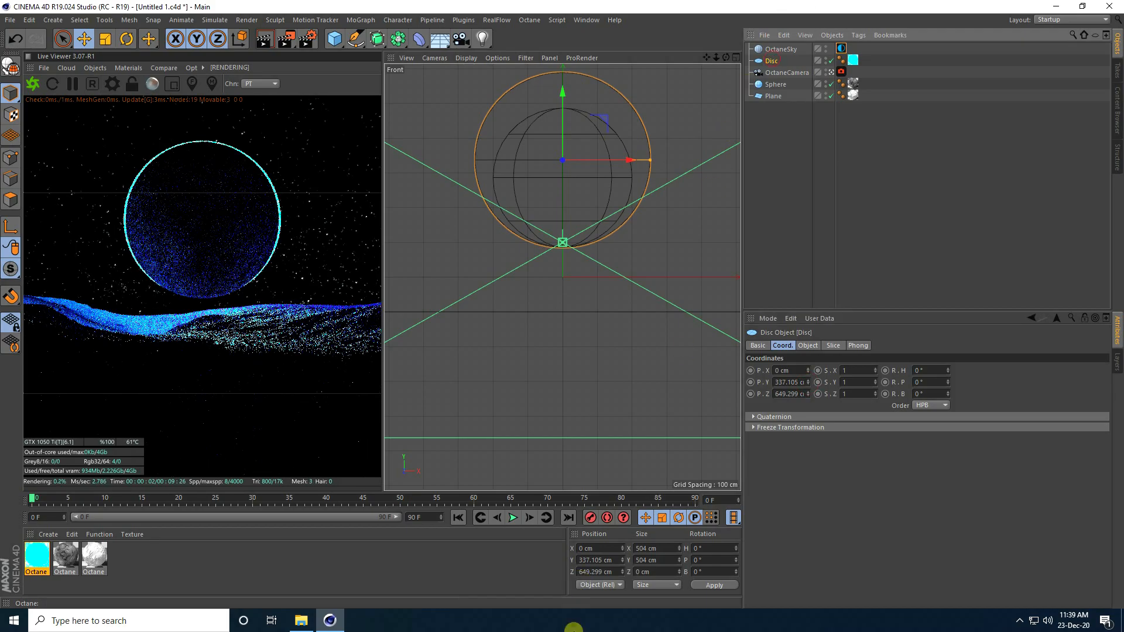
{"action": "left_click", "coordinate": [623, 563]}
{"action": "left_click", "coordinate": [622, 563]}
Step: Restart the Live Viewer render and add an Octane area light to the scene
{"action": "left_click", "coordinate": [22, 76]}
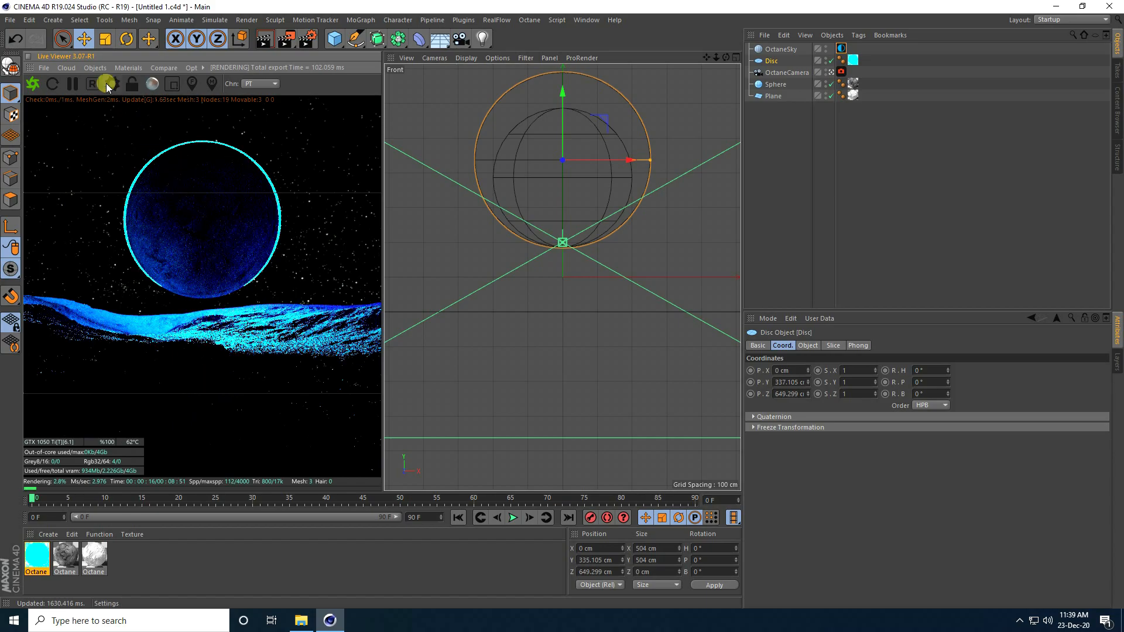
{"action": "left_click", "coordinate": [95, 67]}
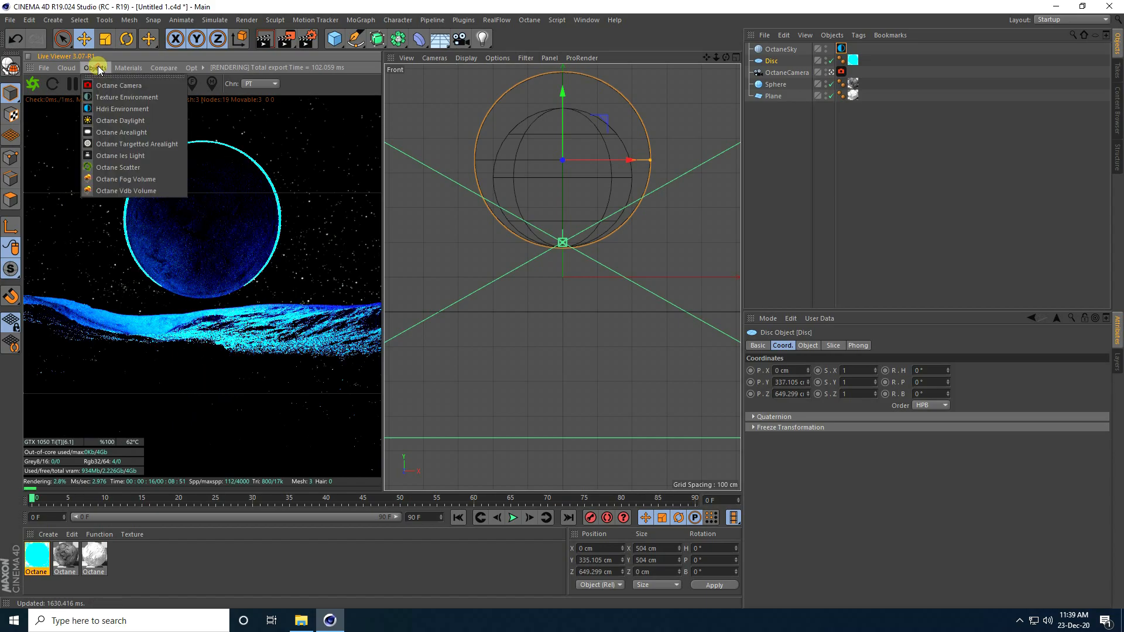
{"action": "left_click", "coordinate": [128, 133]}
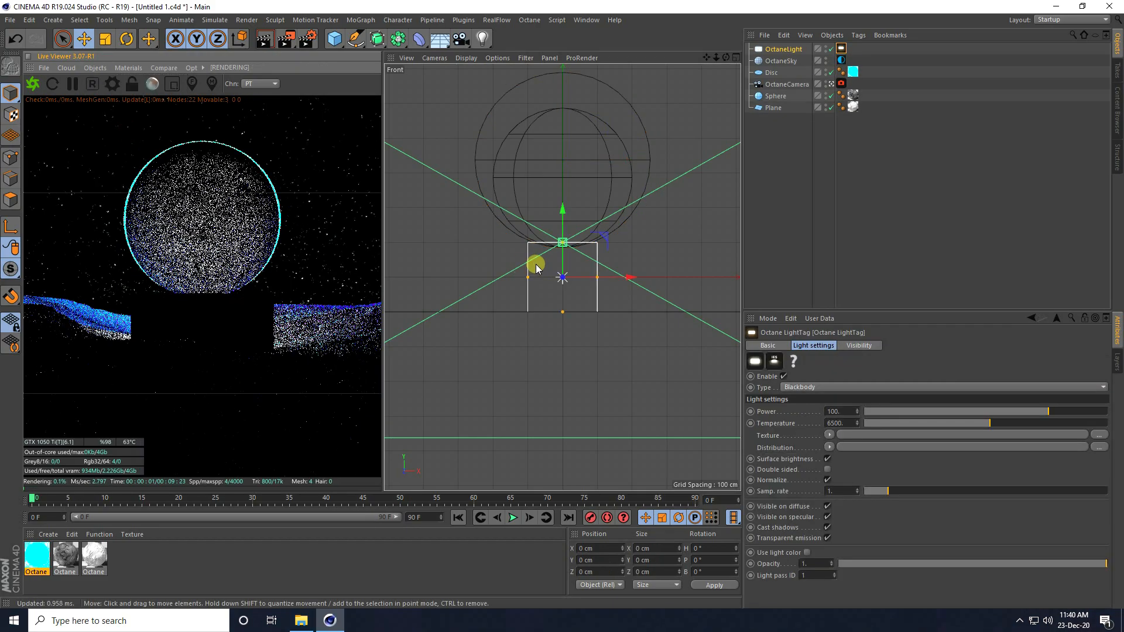
Step: Assign an RgbSpectrum shader as the area light's LightTag texture
{"action": "middle_click", "coordinate": [536, 266]}
{"action": "middle_click", "coordinate": [472, 185]}
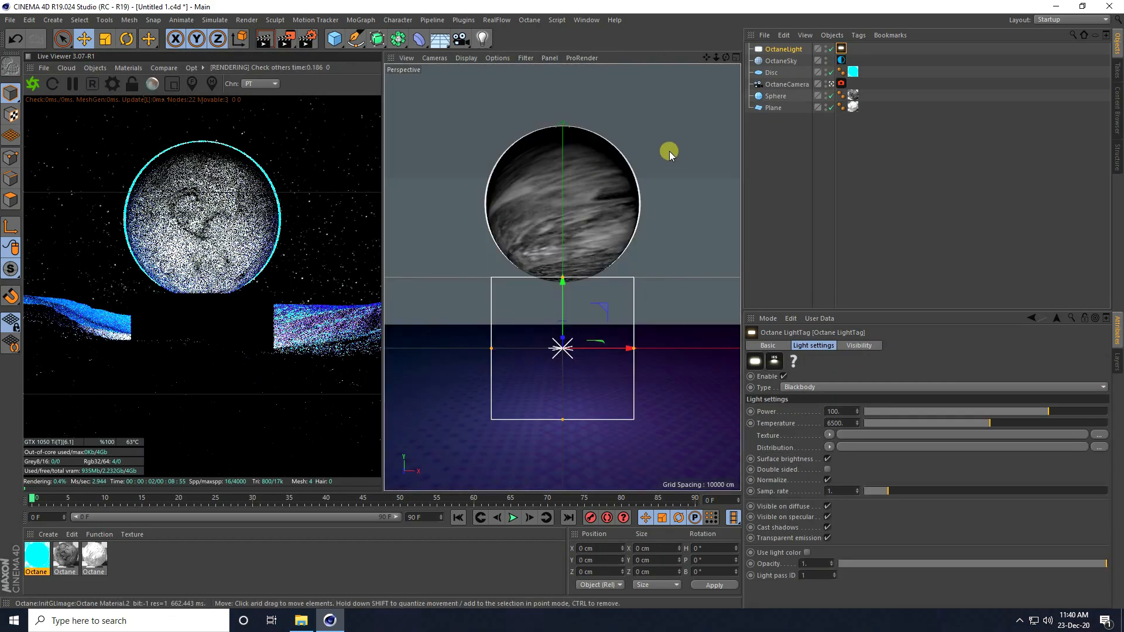
{"action": "left_click", "coordinate": [840, 52]}
{"action": "left_click", "coordinate": [828, 436]}
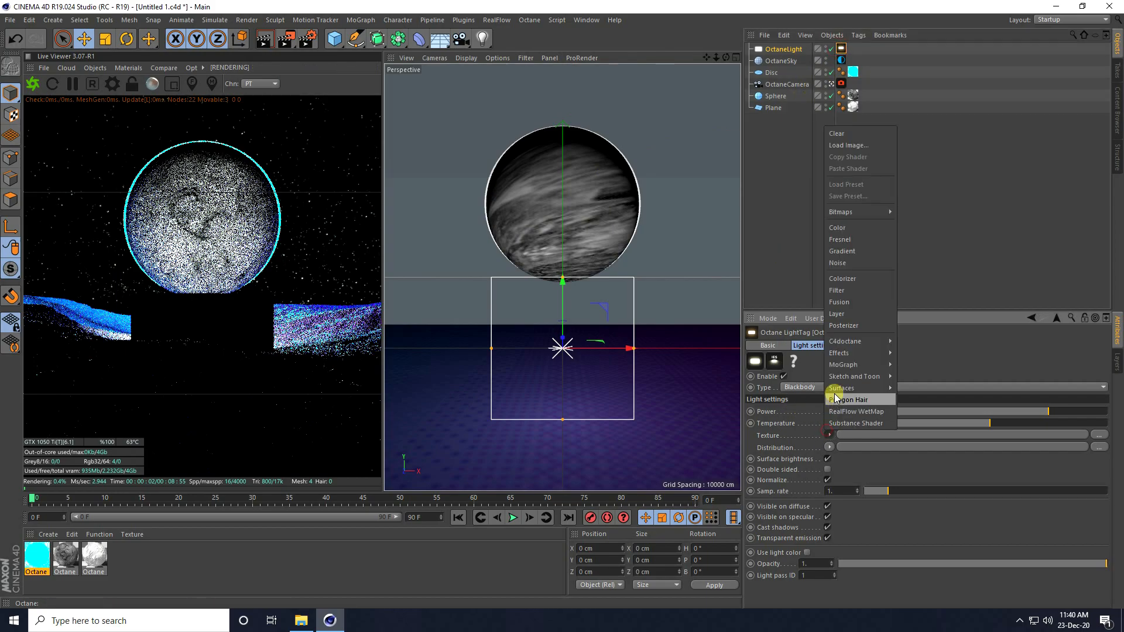
{"action": "mouse_move", "coordinate": [849, 341]}
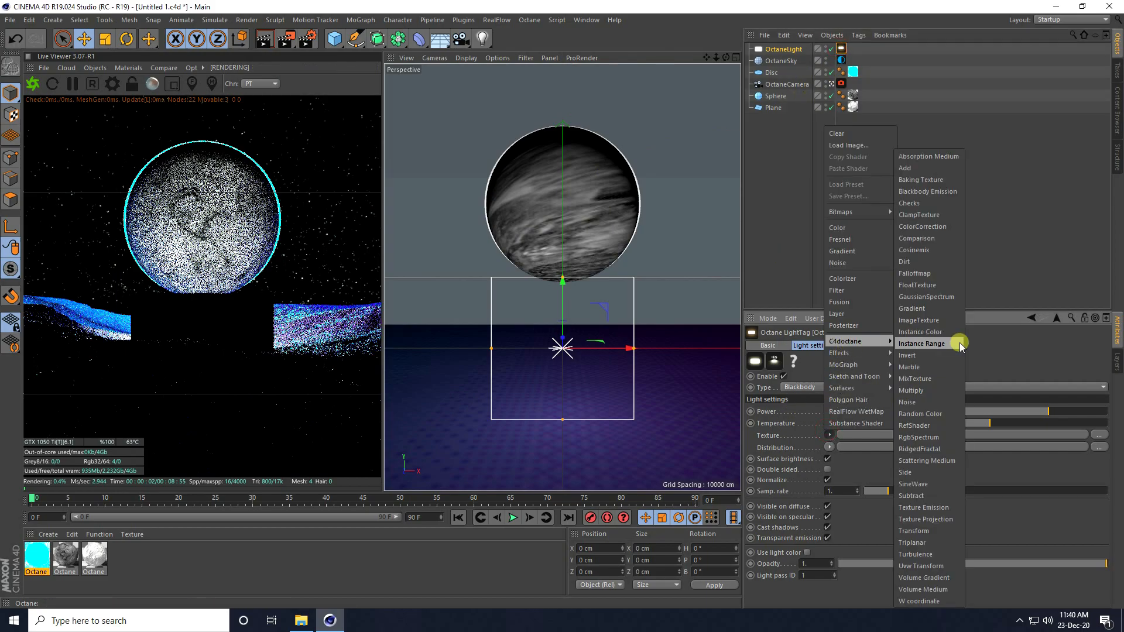
{"action": "left_click", "coordinate": [919, 437]}
Step: Set the RgbSpectrum colour to a fully saturated orange, hue 25° and saturation 100%
{"action": "left_click", "coordinate": [852, 434]}
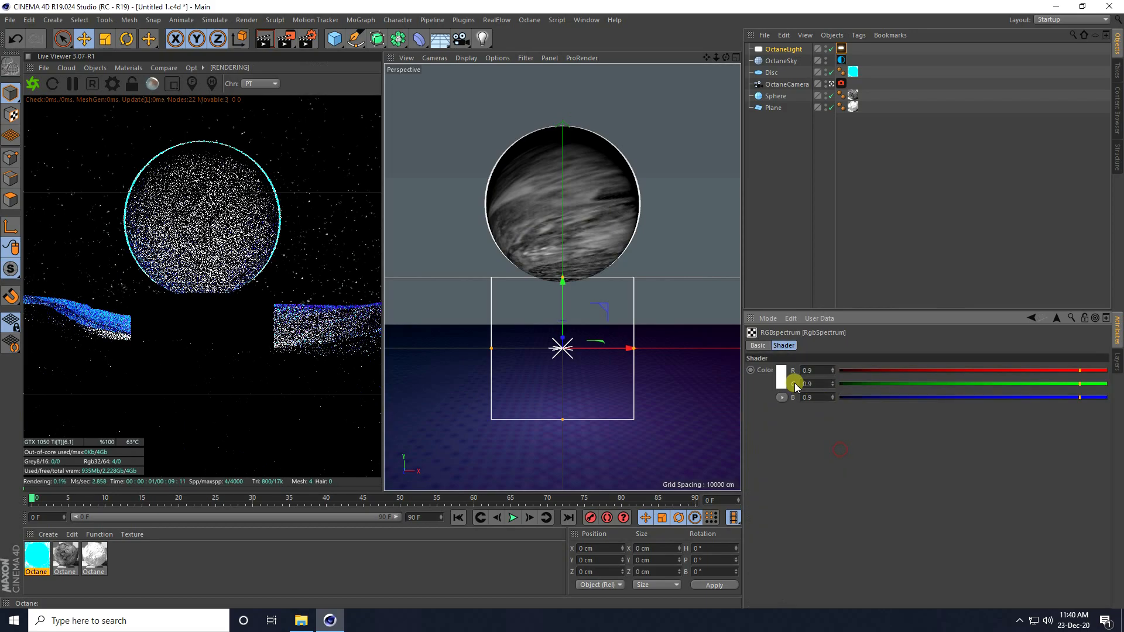
{"action": "left_click", "coordinate": [780, 377]}
{"action": "type", "text": "25"}
{"action": "left_click_drag", "start_coordinate": [795, 390], "coordinate": [917, 391]}
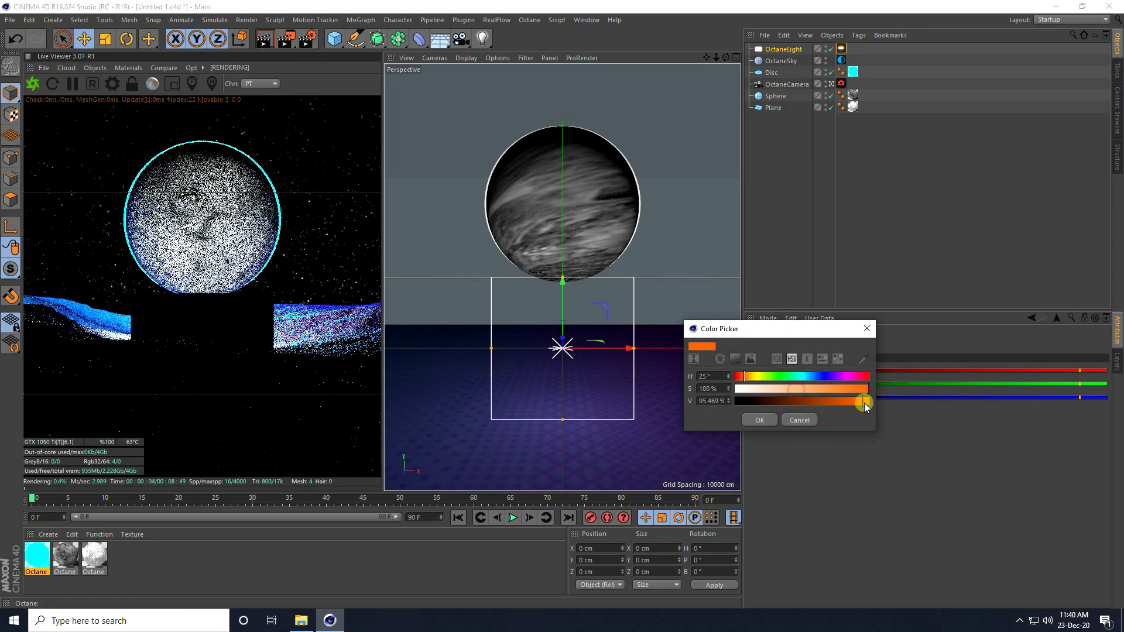
{"action": "left_click", "coordinate": [761, 419]}
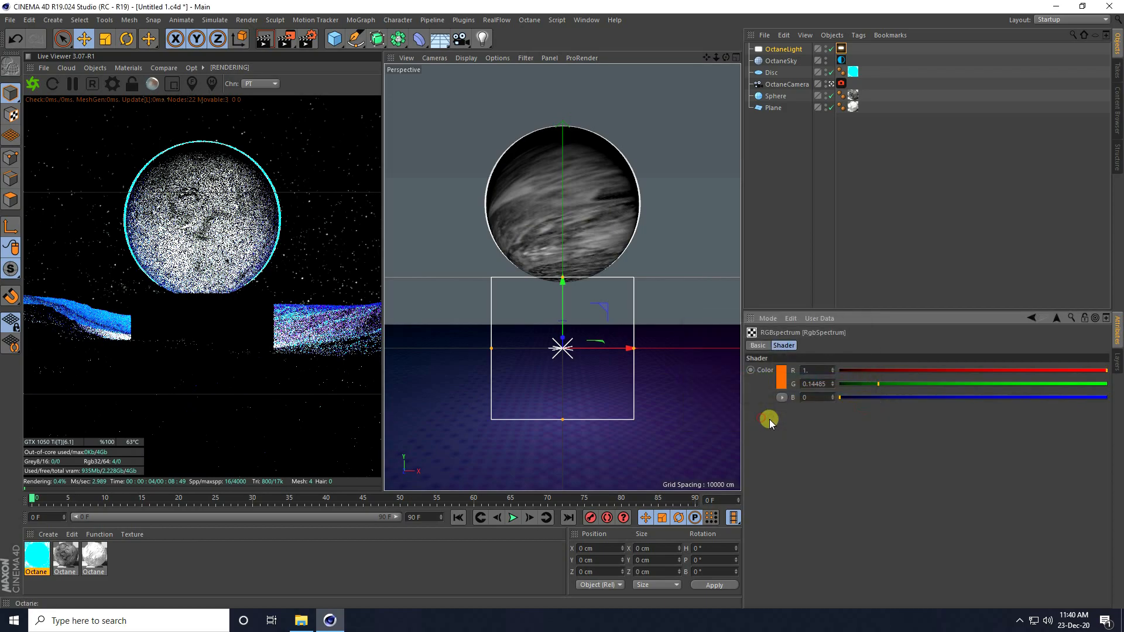
{"action": "left_click", "coordinate": [1032, 318]}
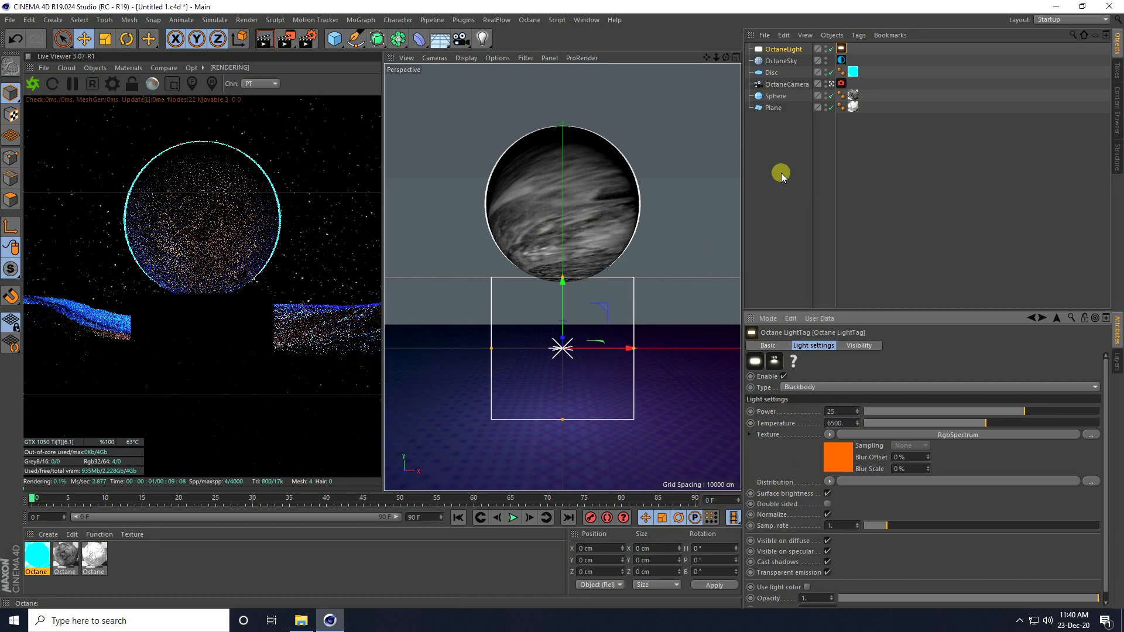
{"action": "left_click", "coordinate": [705, 561]}
Step: Pitch the area light to 60° and leave the camera view to see the scene
{"action": "type", "text": "60"}
{"action": "key", "text": "Return"}
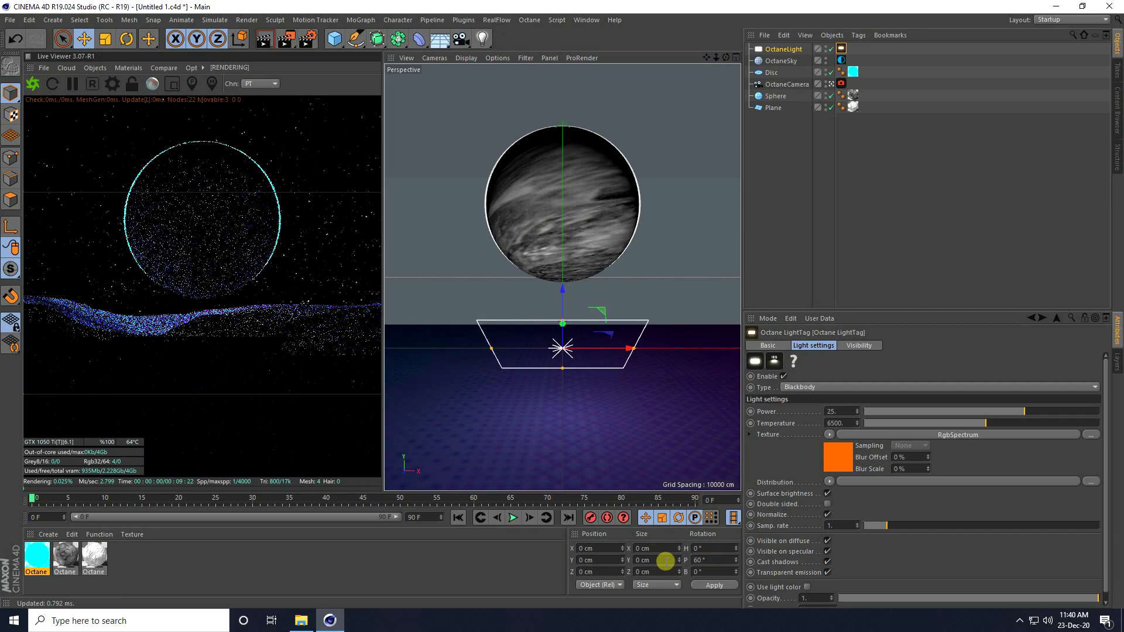
{"action": "middle_click", "coordinate": [571, 360]}
{"action": "middle_click", "coordinate": [500, 222]}
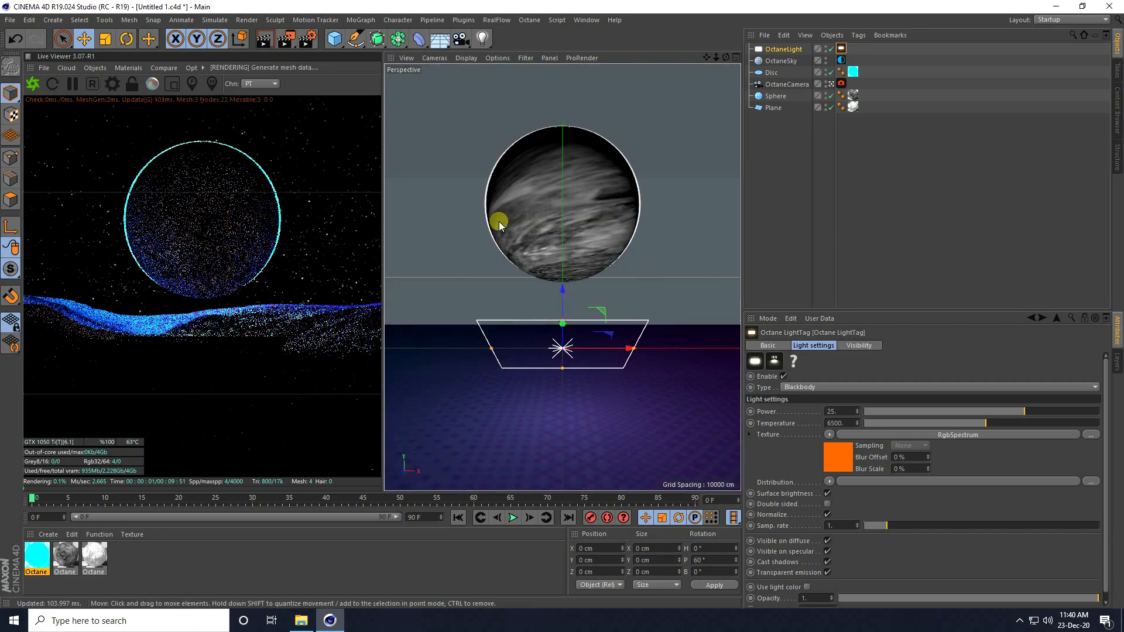
{"action": "left_click", "coordinate": [832, 84]}
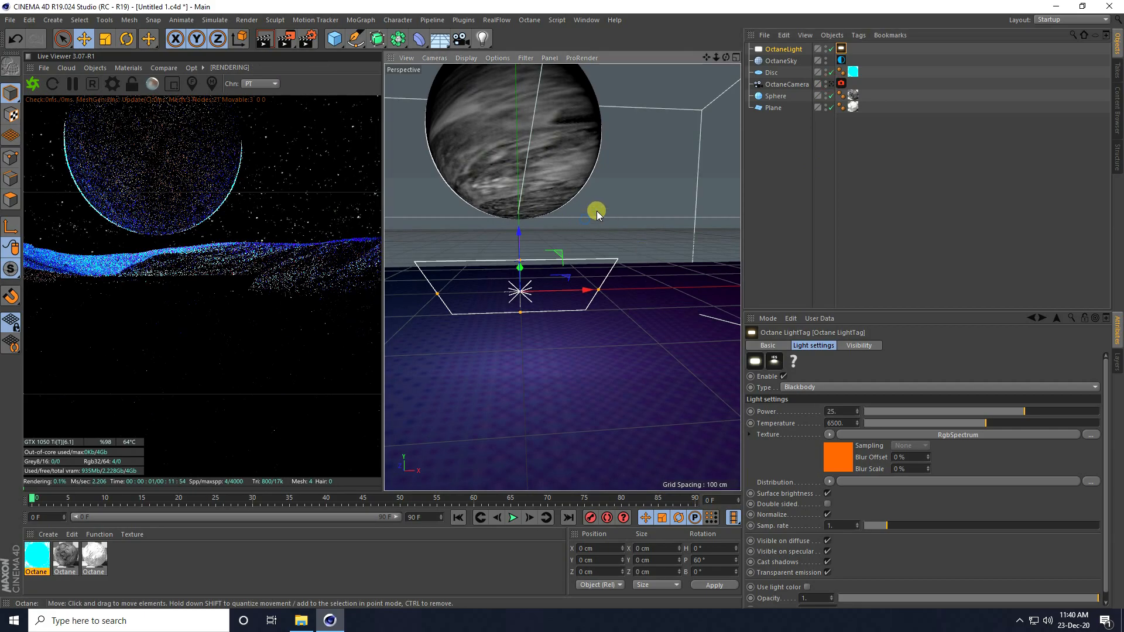
{"action": "right_click_drag", "start_coordinate": [587, 218], "coordinate": [559, 231], "text": "alt"}
{"action": "left_click_drag", "start_coordinate": [557, 233], "coordinate": [581, 219], "text": "alt"}
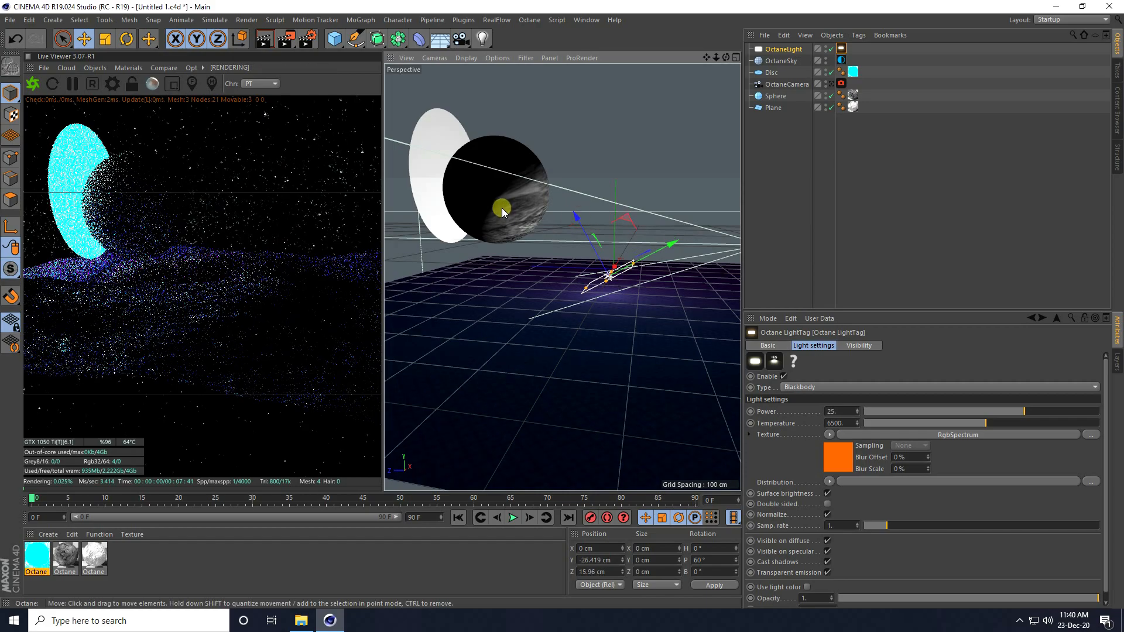
Step: Move the moon sphere and Disc together along Z to 504 cm
{"action": "left_click", "coordinate": [501, 209]}
{"action": "left_click", "coordinate": [441, 223], "text": "shift"}
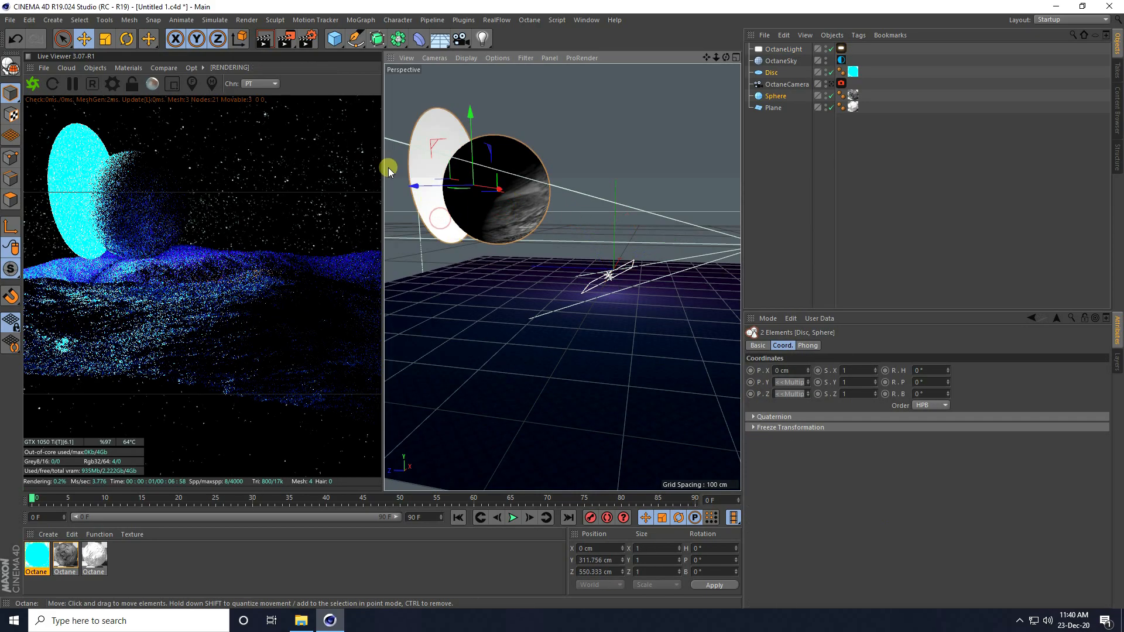
{"action": "left_click_drag", "start_coordinate": [416, 190], "coordinate": [427, 190]}
{"action": "left_click", "coordinate": [831, 84]}
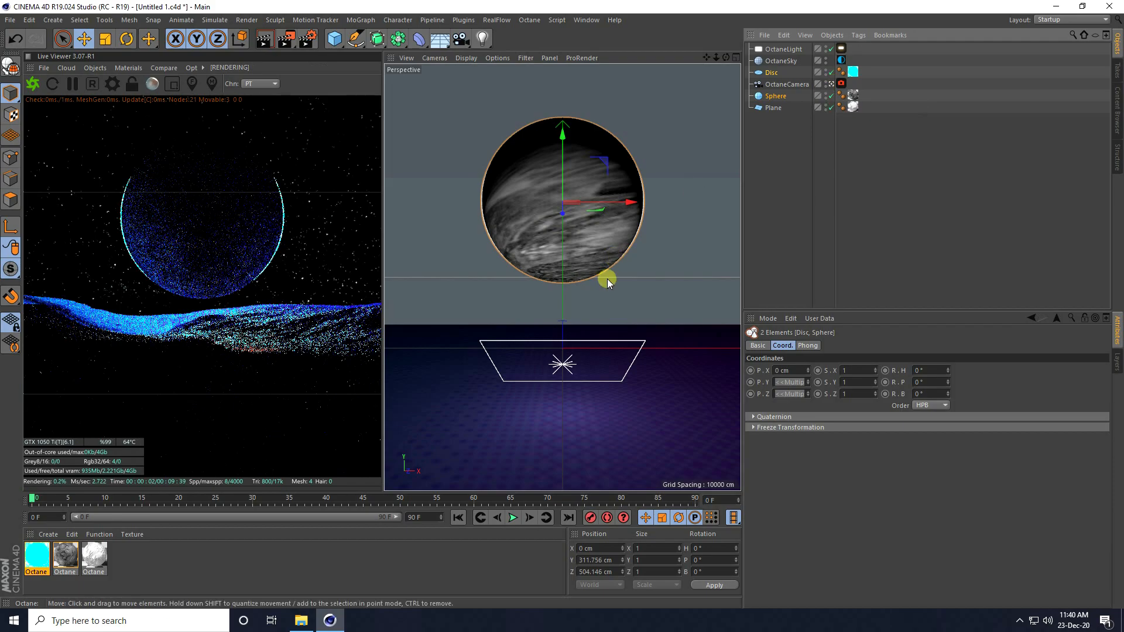
{"action": "left_click", "coordinate": [832, 84]}
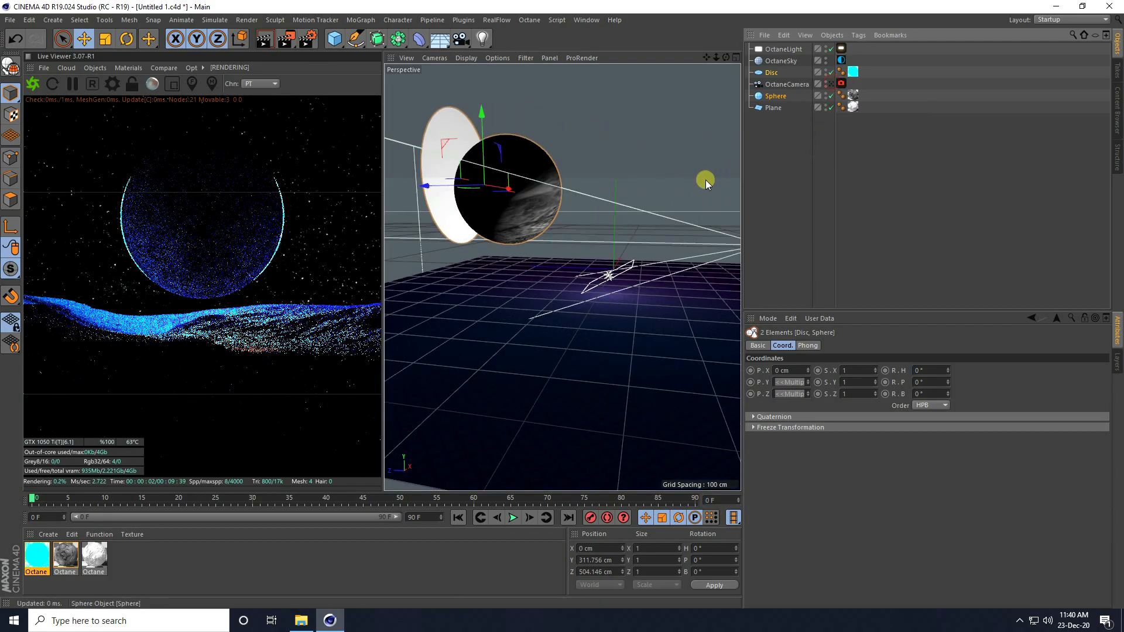
Step: Reposition the area light higher and further back
{"action": "left_click", "coordinate": [616, 276]}
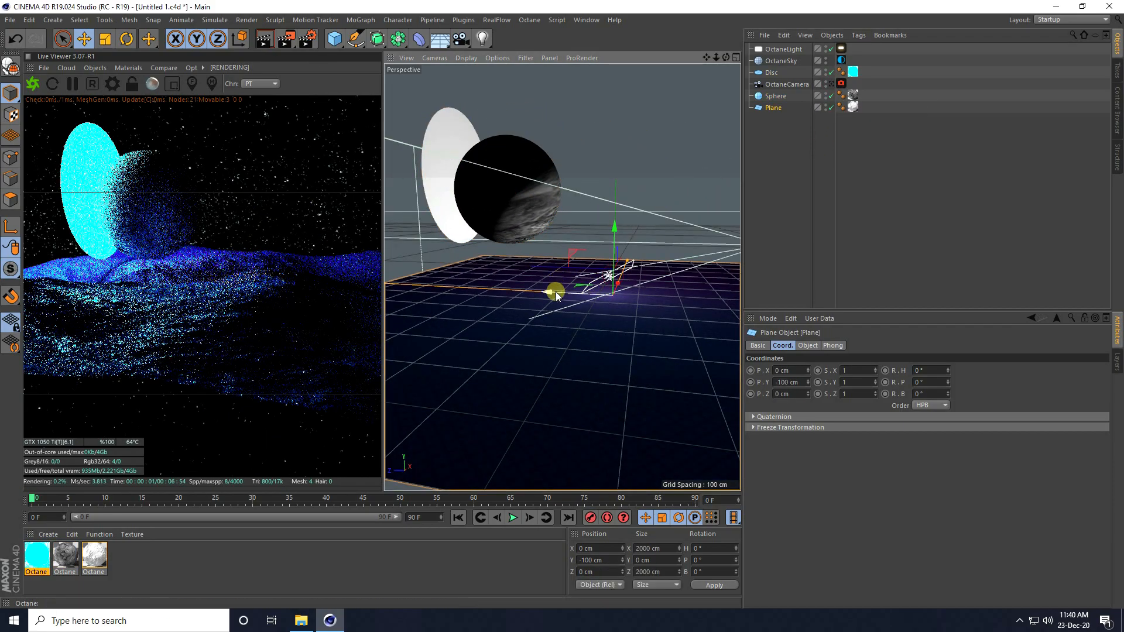
{"action": "left_click", "coordinate": [783, 50]}
{"action": "left_click_drag", "start_coordinate": [663, 249], "coordinate": [575, 220]}
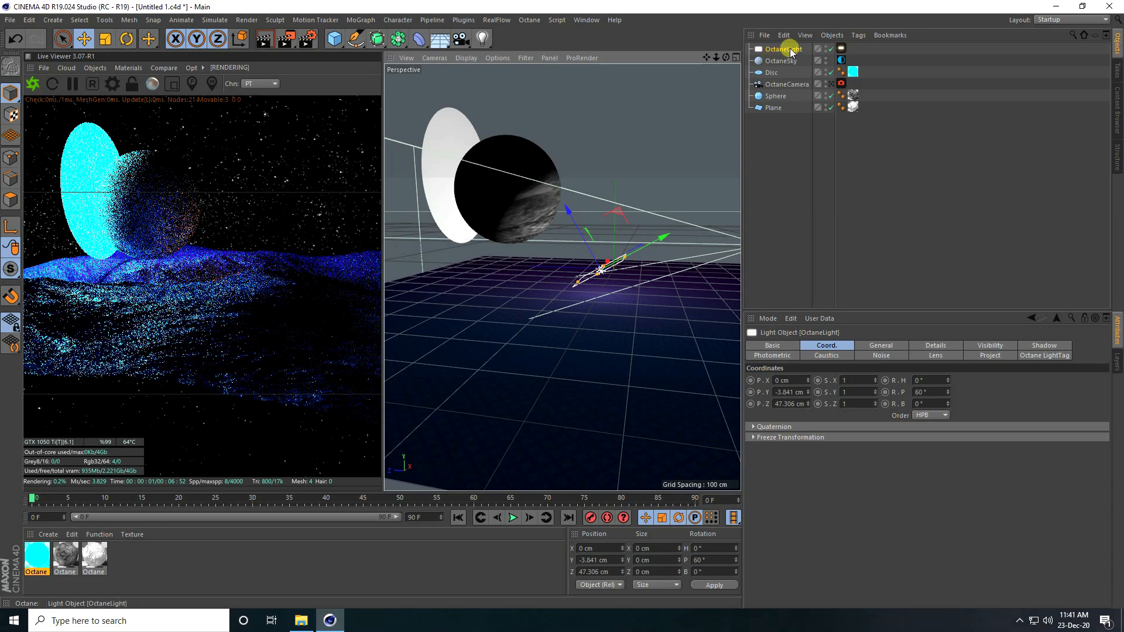
Step: Duplicate the area light, reset the copy's pitch to 0° and raise it above the moon
{"action": "key", "text": "ctrl+c"}
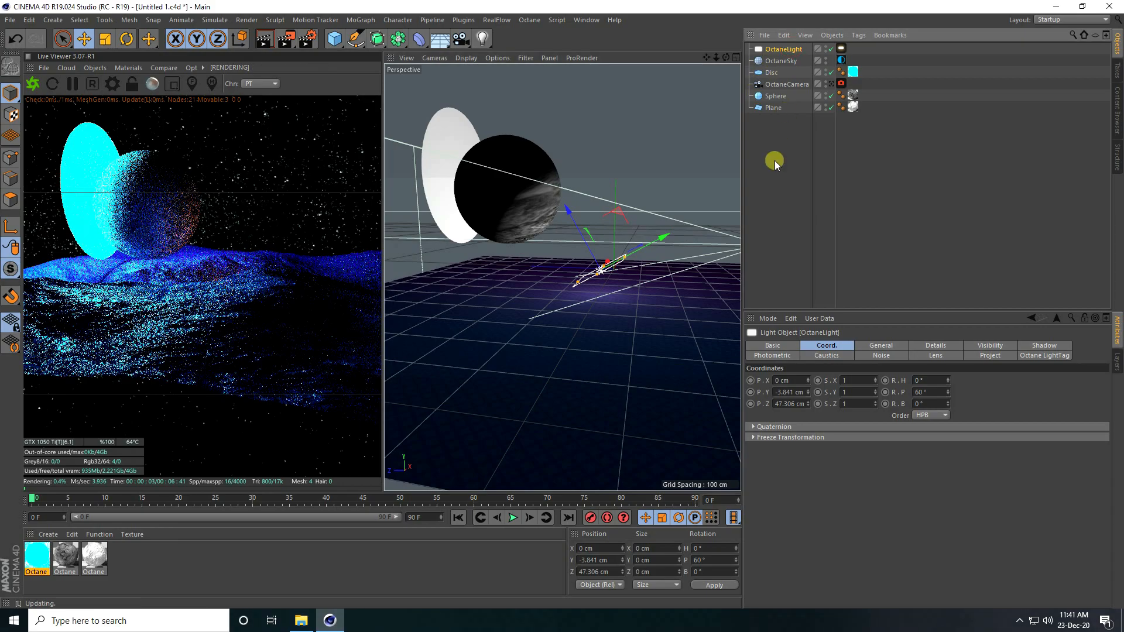
{"action": "key", "text": "ctrl+v"}
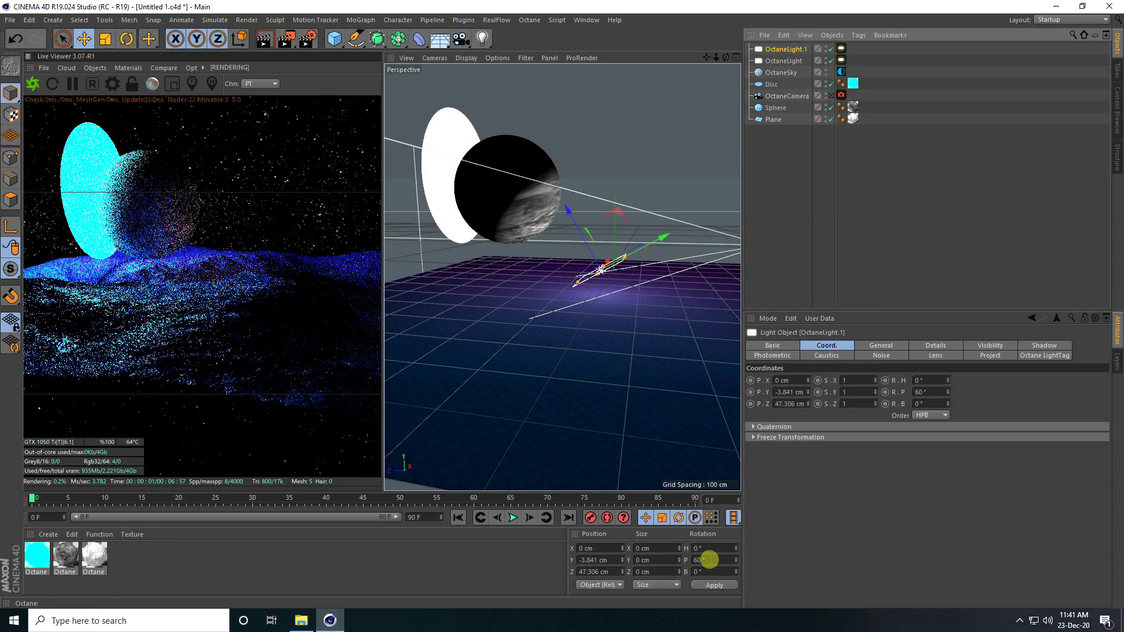
{"action": "left_click_drag", "start_coordinate": [709, 561], "coordinate": [679, 561]}
{"action": "type", "text": "0"}
{"action": "key", "text": "Return"}
{"action": "left_click_drag", "start_coordinate": [603, 201], "coordinate": [604, 73]}
Step: Tilt the second light down to a pitch of -50°
{"action": "left_click", "coordinate": [126, 39]}
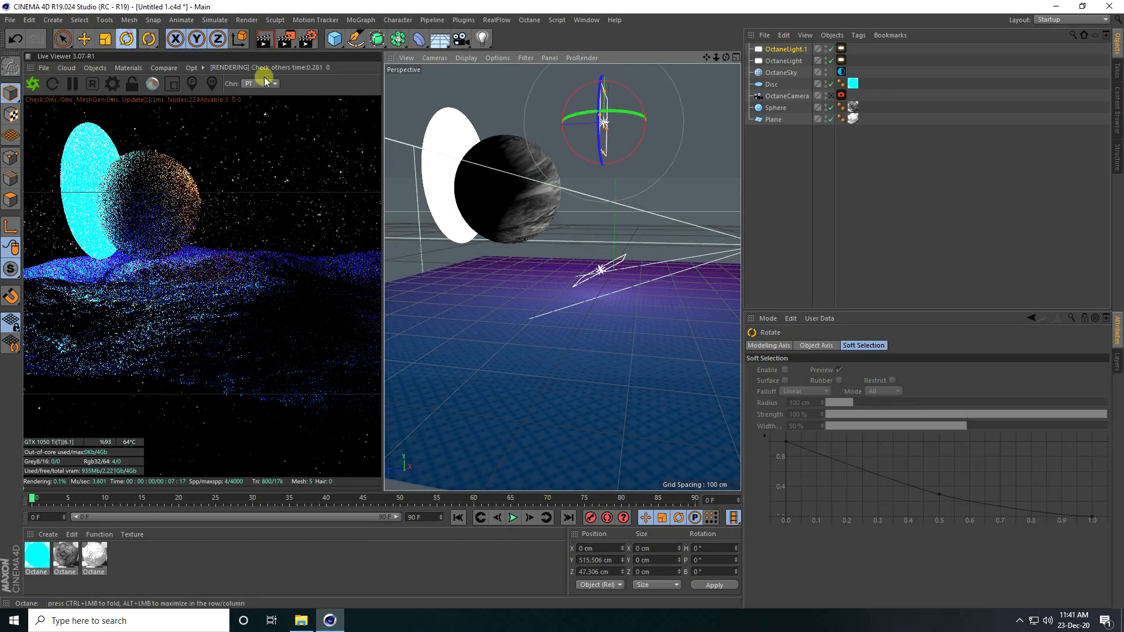
{"action": "left_click_drag", "start_coordinate": [624, 157], "coordinate": [637, 166]}
{"action": "left_click_drag", "start_coordinate": [702, 568], "coordinate": [667, 572]}
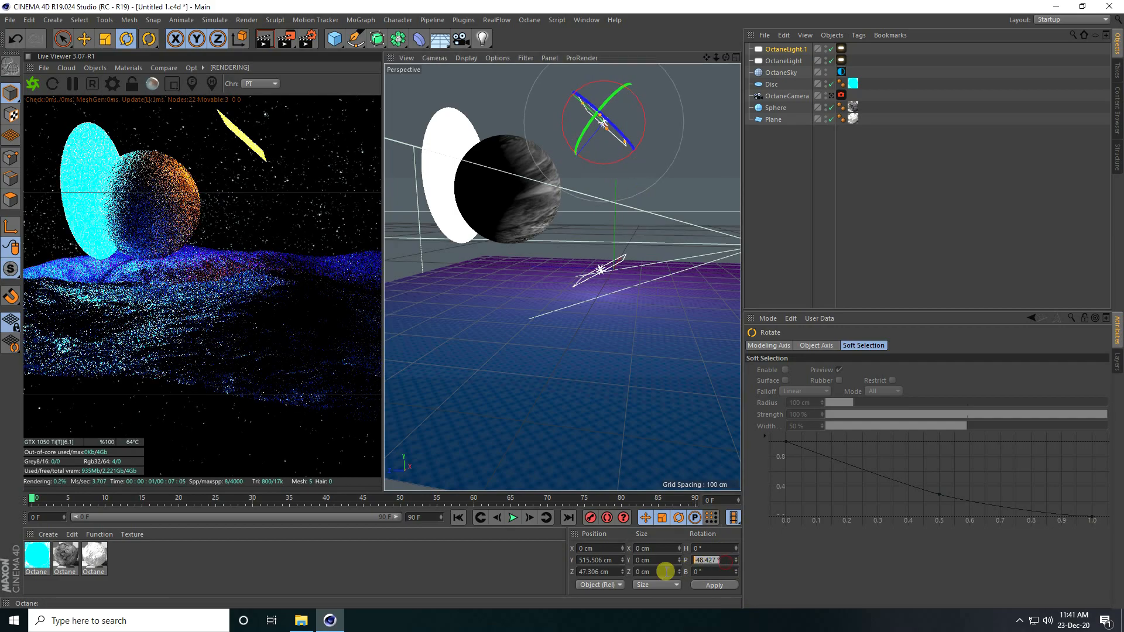
{"action": "type", "text": "-60"}
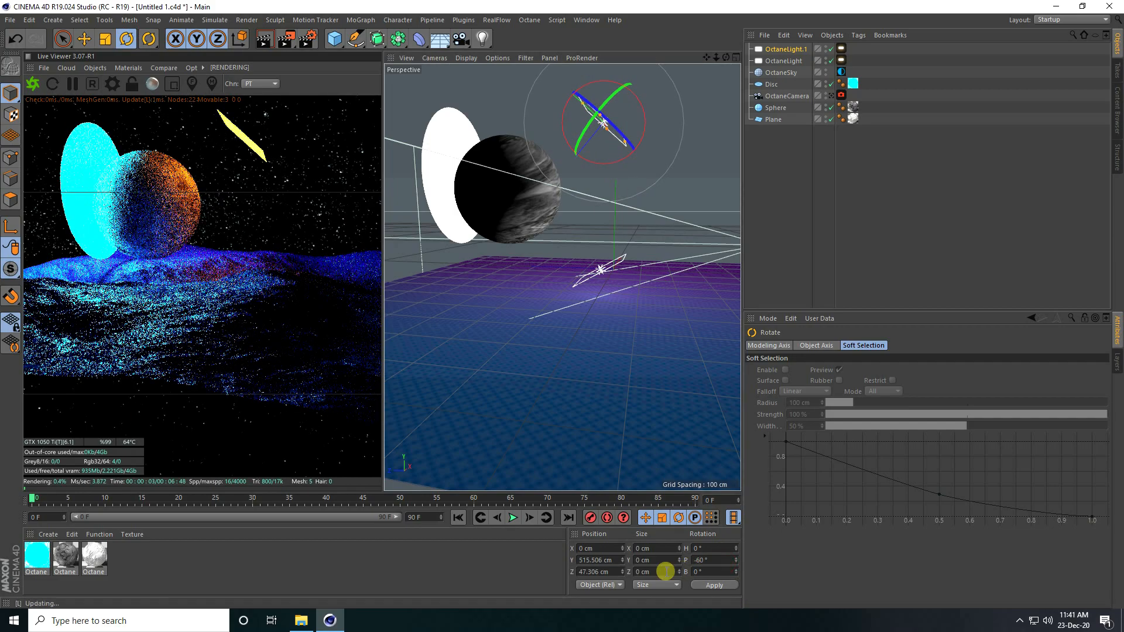
{"action": "left_click_drag", "start_coordinate": [714, 560], "coordinate": [646, 565]}
{"action": "type", "text": "-50"}
{"action": "key", "text": "Return"}
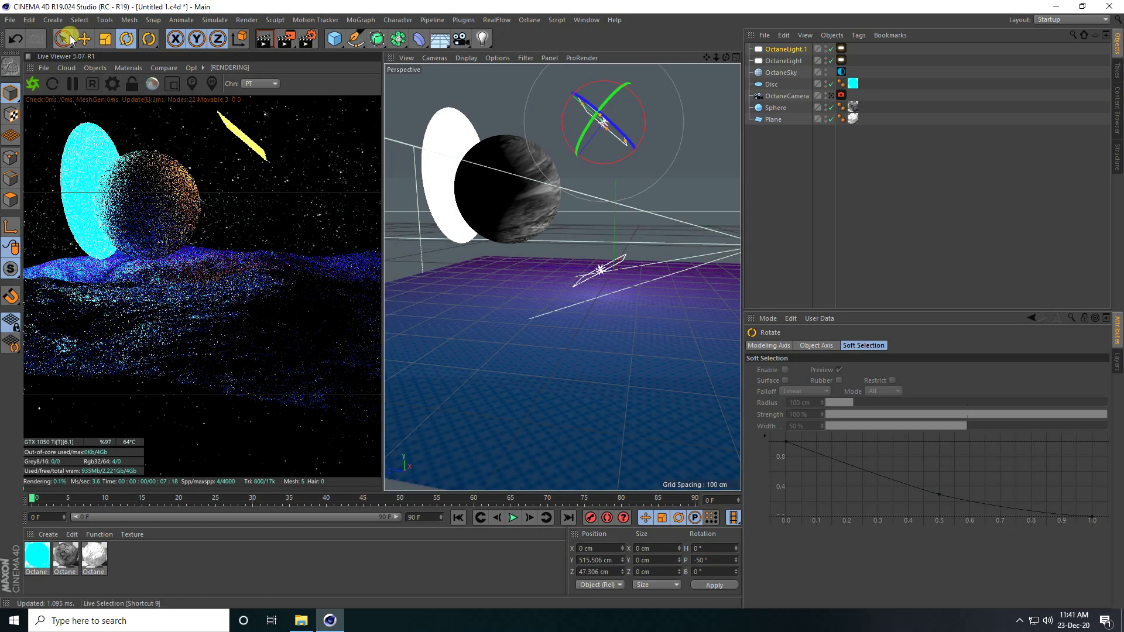
Step: Nudge OctaneLight.1 to Y 595.14 cm, Z 24.615 cm and view through OctaneCamera
{"action": "key", "text": "e"}
{"action": "left_click_drag", "start_coordinate": [565, 170], "coordinate": [575, 155]}
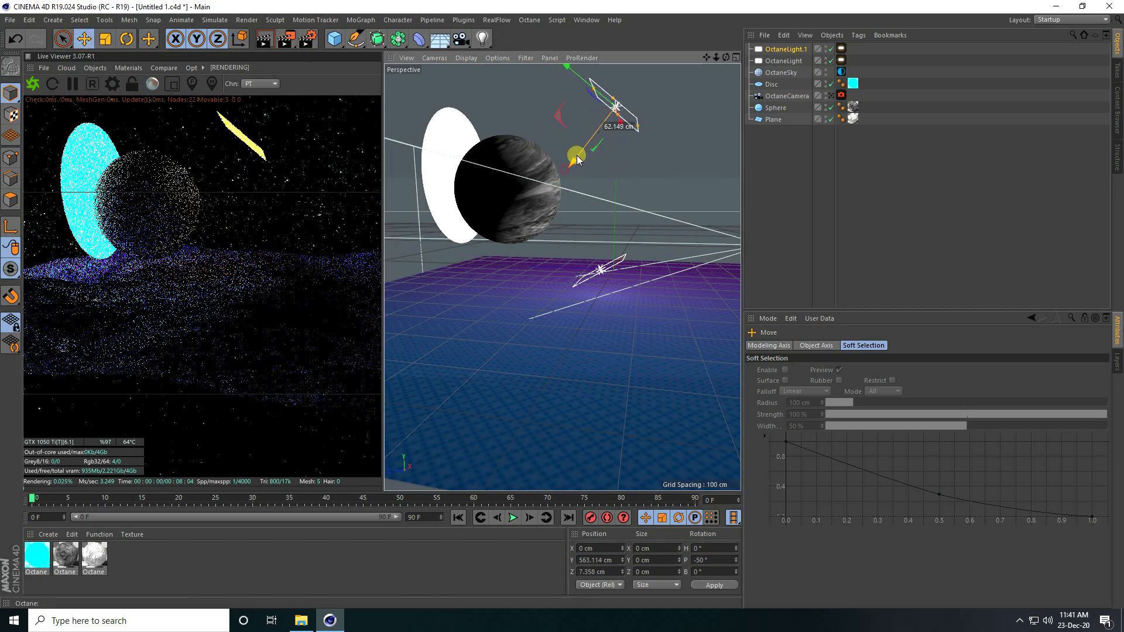
{"action": "left_click_drag", "start_coordinate": [573, 72], "coordinate": [565, 67]}
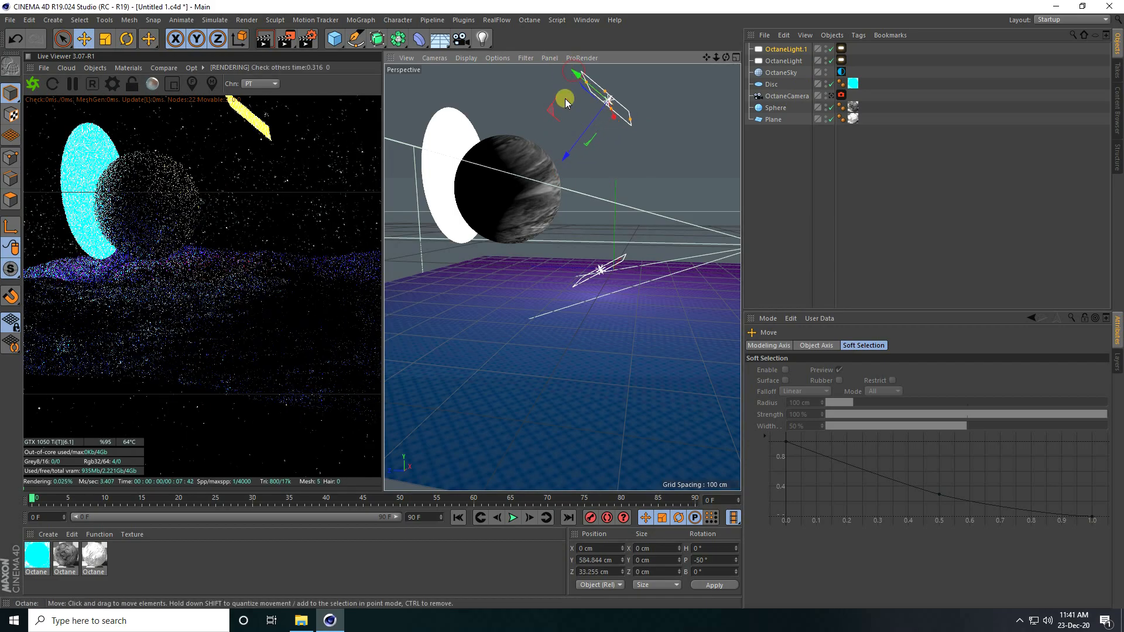
{"action": "left_click_drag", "start_coordinate": [571, 157], "coordinate": [574, 150]}
{"action": "left_click", "coordinate": [832, 95]}
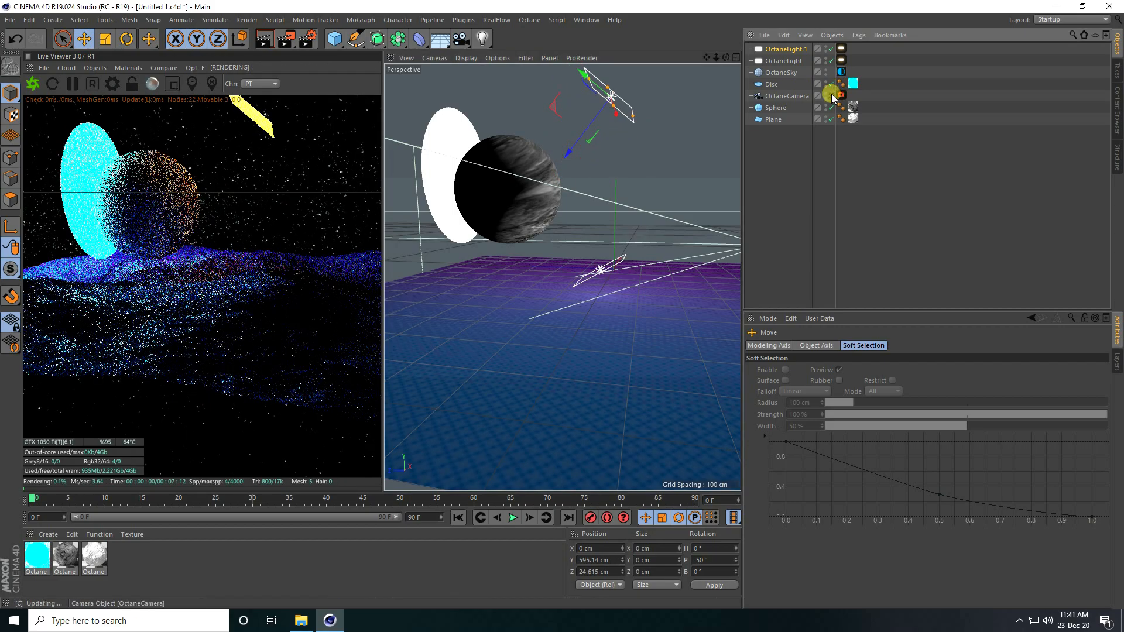
{"action": "left_click", "coordinate": [144, 221]}
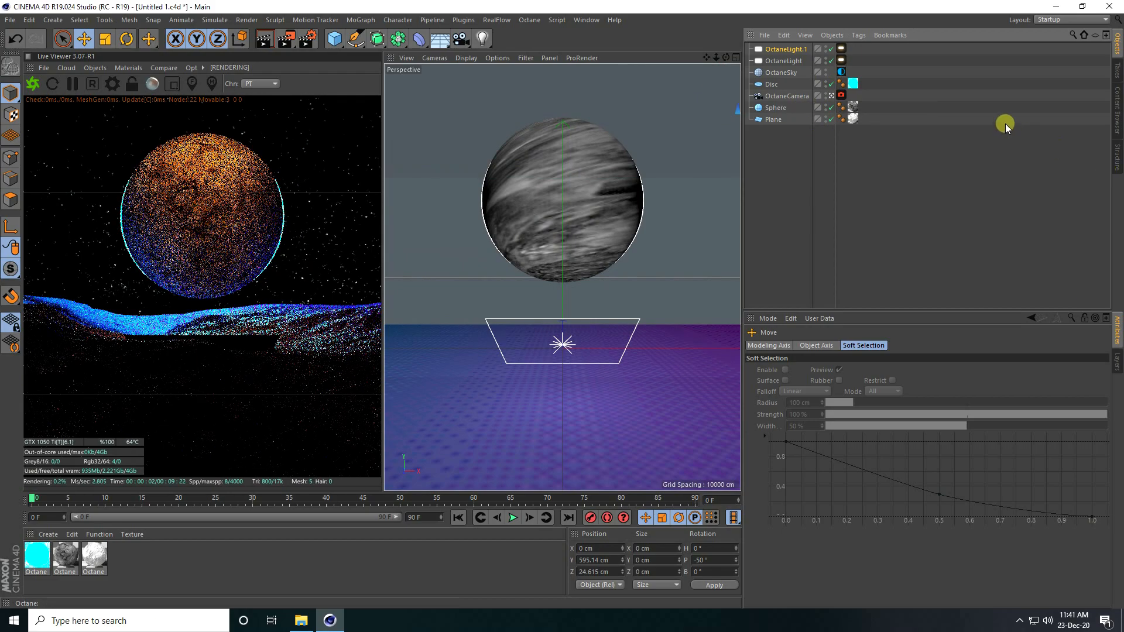
Step: Hide the light from the camera and disable its visible shadows in the LightTag Visibility options
{"action": "left_click", "coordinate": [842, 60]}
{"action": "left_click", "coordinate": [859, 345]}
{"action": "left_click", "coordinate": [812, 411]}
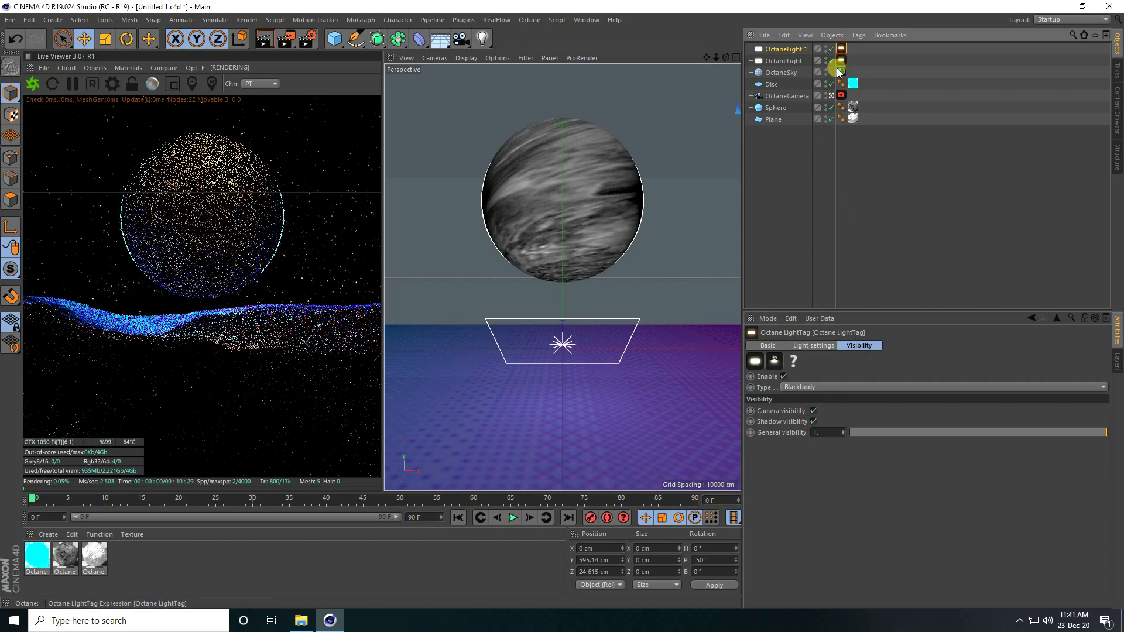
{"action": "left_click", "coordinate": [813, 411]}
{"action": "left_click", "coordinate": [813, 422]}
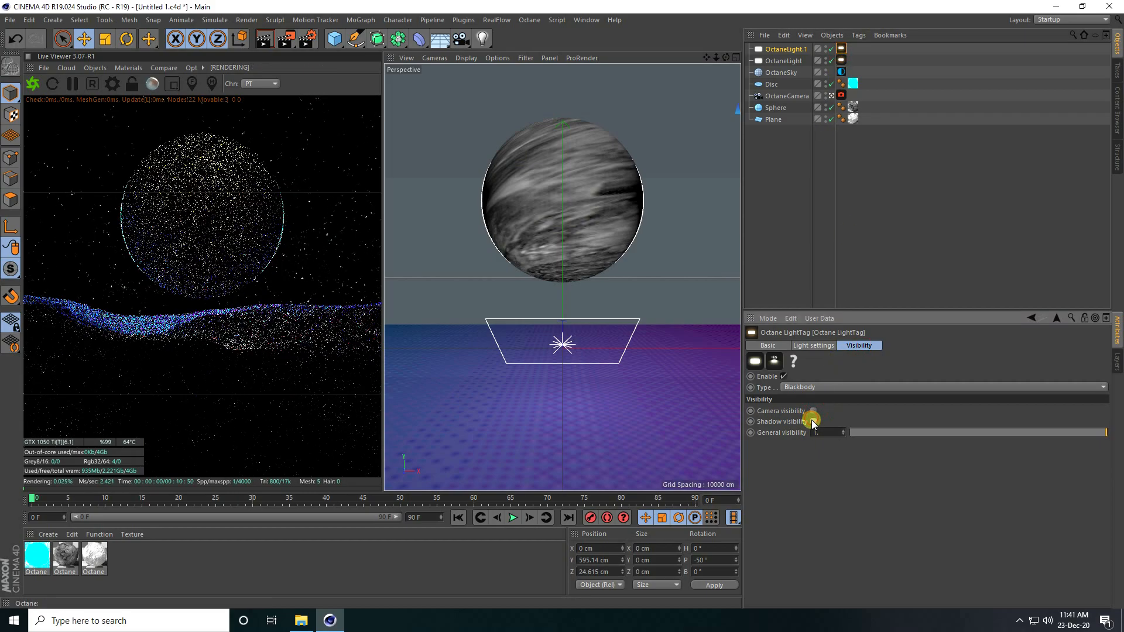
Step: Set the Disc's Outer Radius to 258 cm
{"action": "left_click", "coordinate": [776, 86]}
{"action": "left_click", "coordinate": [808, 345]}
{"action": "left_click", "coordinate": [853, 380]}
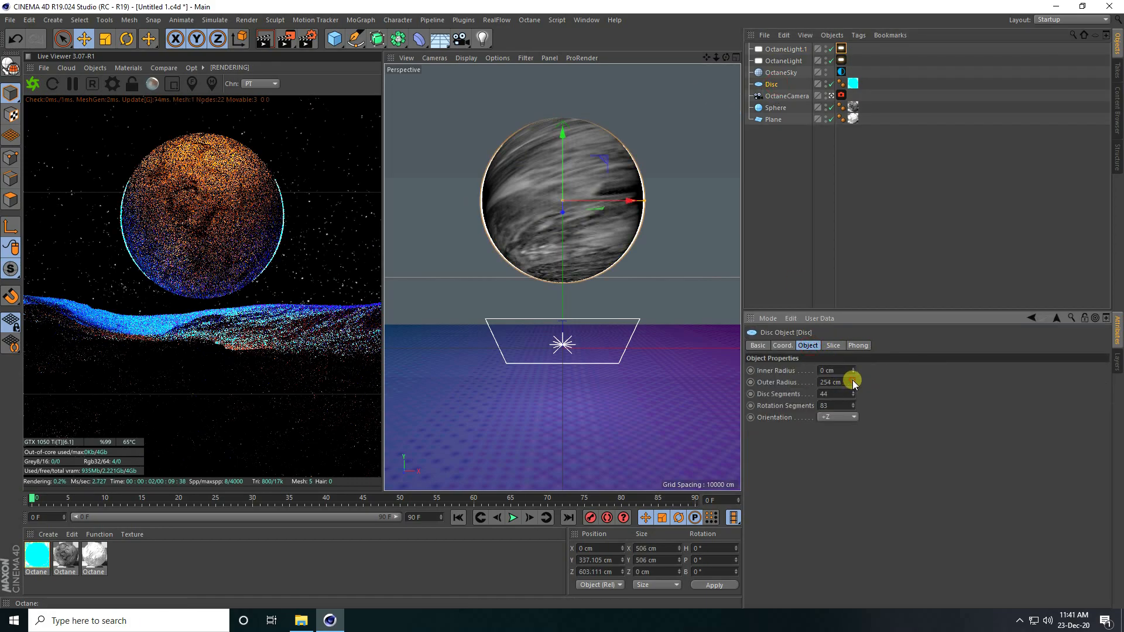
{"action": "left_click", "coordinate": [853, 380]}
{"action": "left_click", "coordinate": [853, 380]}
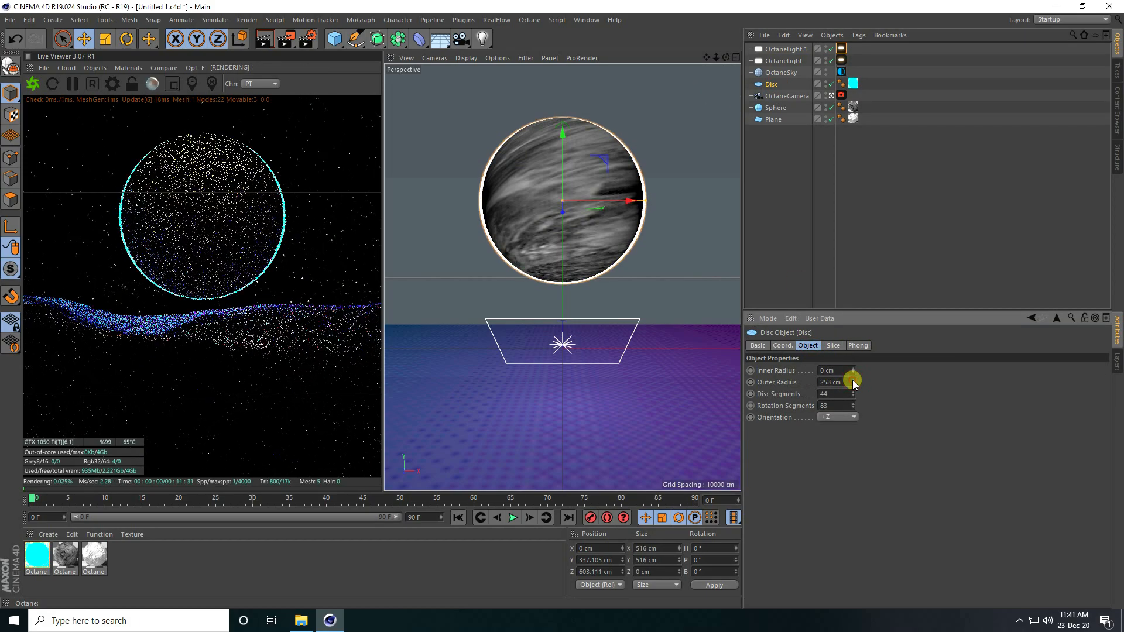
{"action": "left_click", "coordinate": [852, 380]}
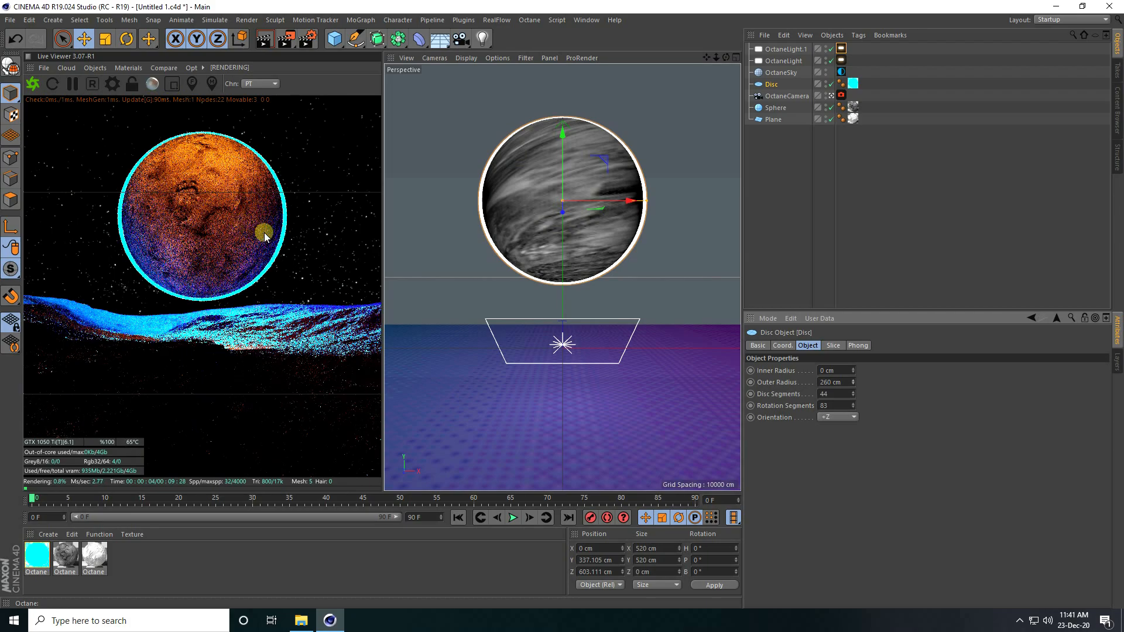
{"action": "left_click", "coordinate": [853, 383]}
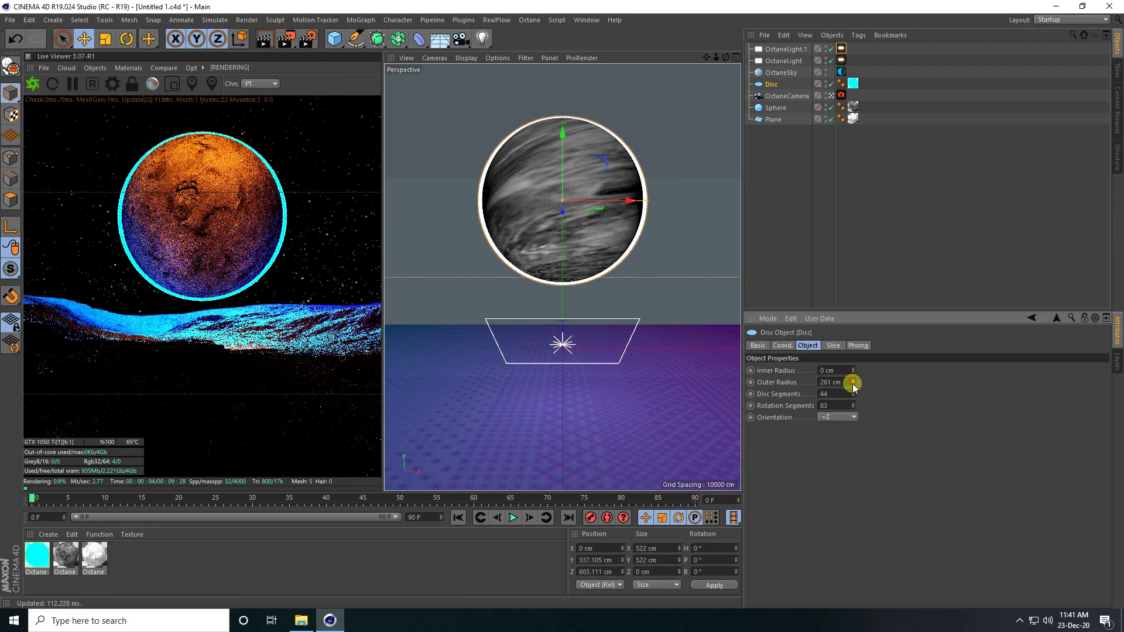
{"action": "left_click", "coordinate": [852, 384]}
{"action": "left_click", "coordinate": [853, 385]}
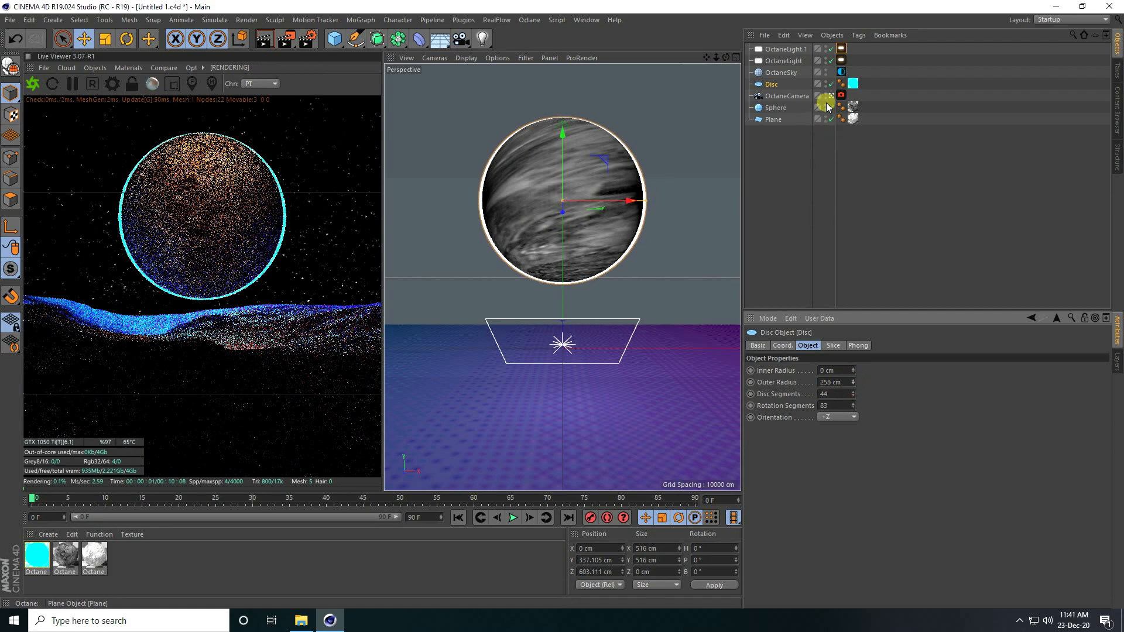
Step: Duplicate OctaneLight.1 and set the copy's pitch to 0°
{"action": "left_click", "coordinate": [832, 95]}
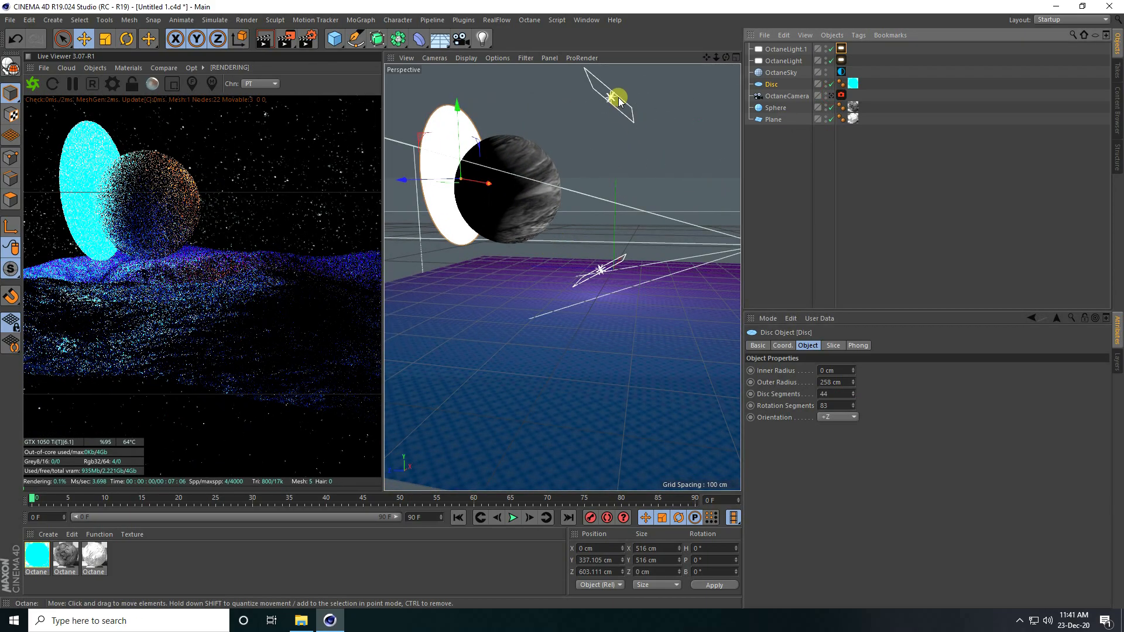
{"action": "left_click", "coordinate": [615, 98]}
{"action": "left_click", "coordinate": [788, 50]}
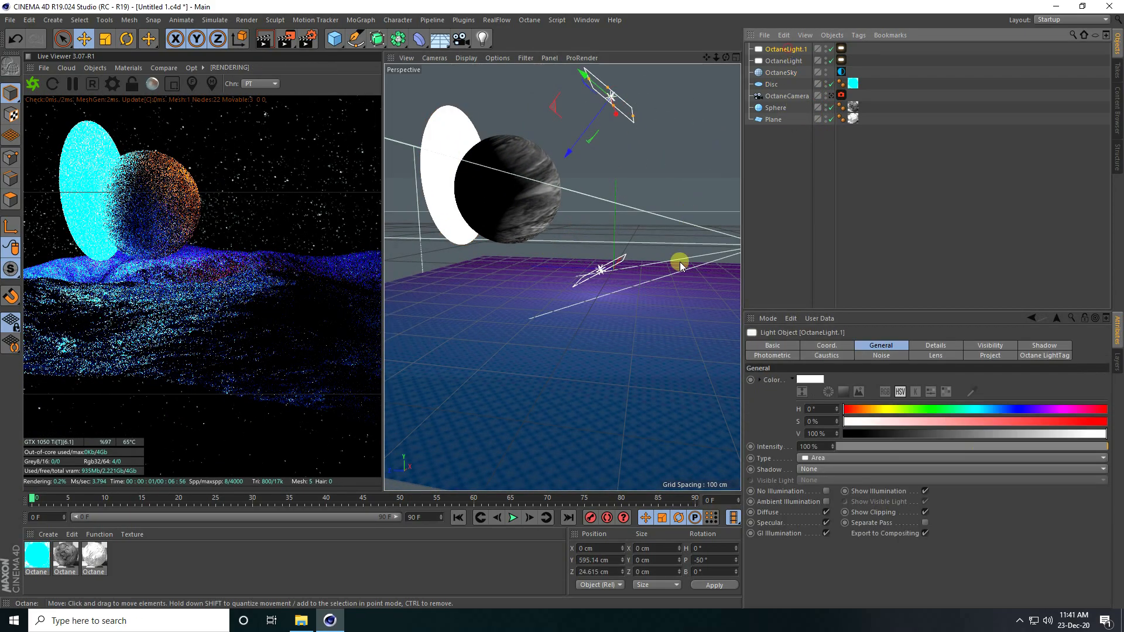
{"action": "key", "text": "ctrl+c"}
{"action": "key", "text": "ctrl+v"}
{"action": "double_click", "coordinate": [711, 561]}
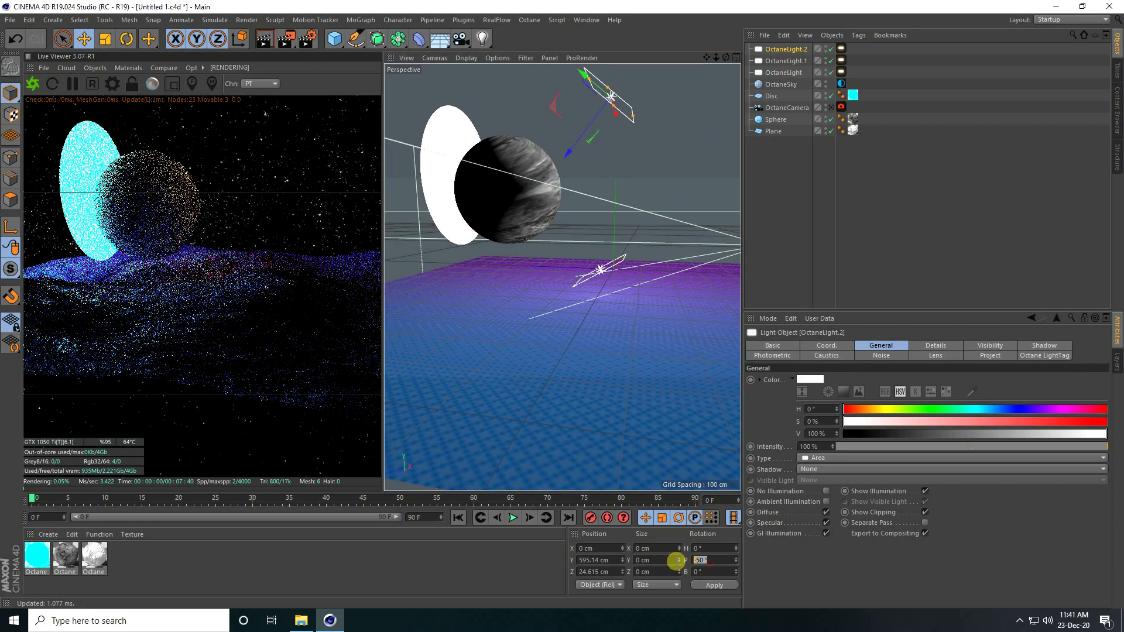
{"action": "type", "text": "0"}
{"action": "key", "text": "Return"}
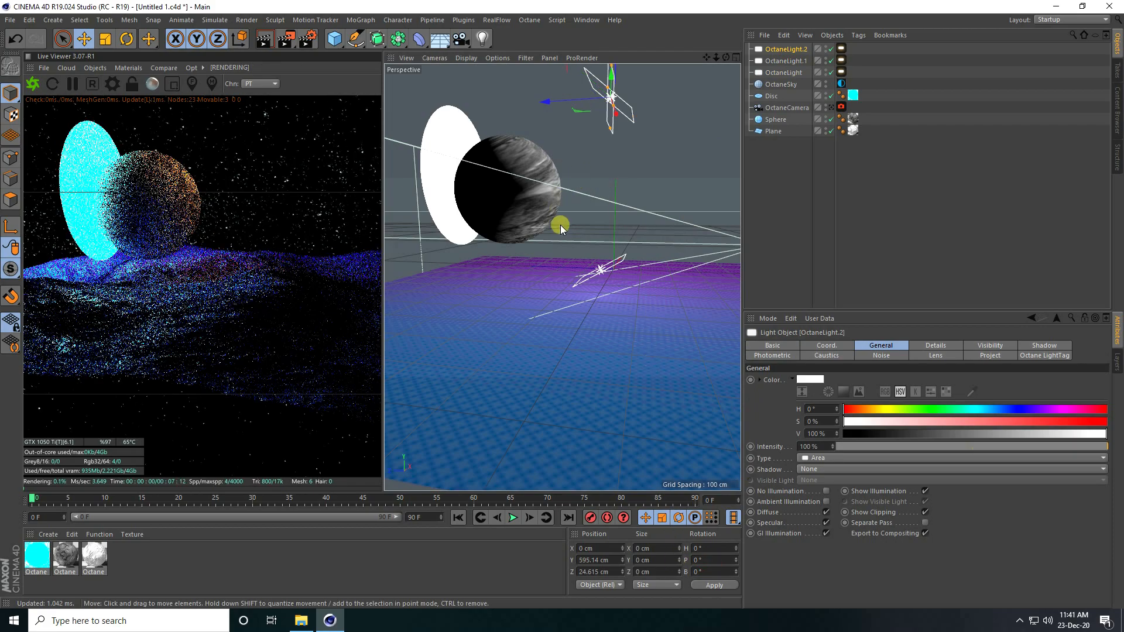
Step: Move OctaneLight.2 to about X 277, Y -71, Z -824 cm
{"action": "scroll", "coordinate": [554, 229], "scroll_direction": "down", "scroll_amount": 4}
{"action": "middle_click_drag", "start_coordinate": [551, 231], "coordinate": [450, 265], "text": "alt"}
{"action": "left_click_drag", "start_coordinate": [439, 171], "coordinate": [615, 163]}
{"action": "left_click_drag", "start_coordinate": [673, 97], "coordinate": [680, 252]}
{"action": "left_click_drag", "start_coordinate": [662, 319], "coordinate": [527, 346], "text": "alt"}
{"action": "mouse_move", "coordinate": [613, 336]}
{"action": "left_mouse_down", "text": "alt"}
{"action": "mouse_move", "coordinate": [494, 332]}
{"action": "mouse_move", "coordinate": [649, 323]}
{"action": "mouse_move", "coordinate": [616, 323]}
{"action": "left_mouse_up", "text": "alt"}
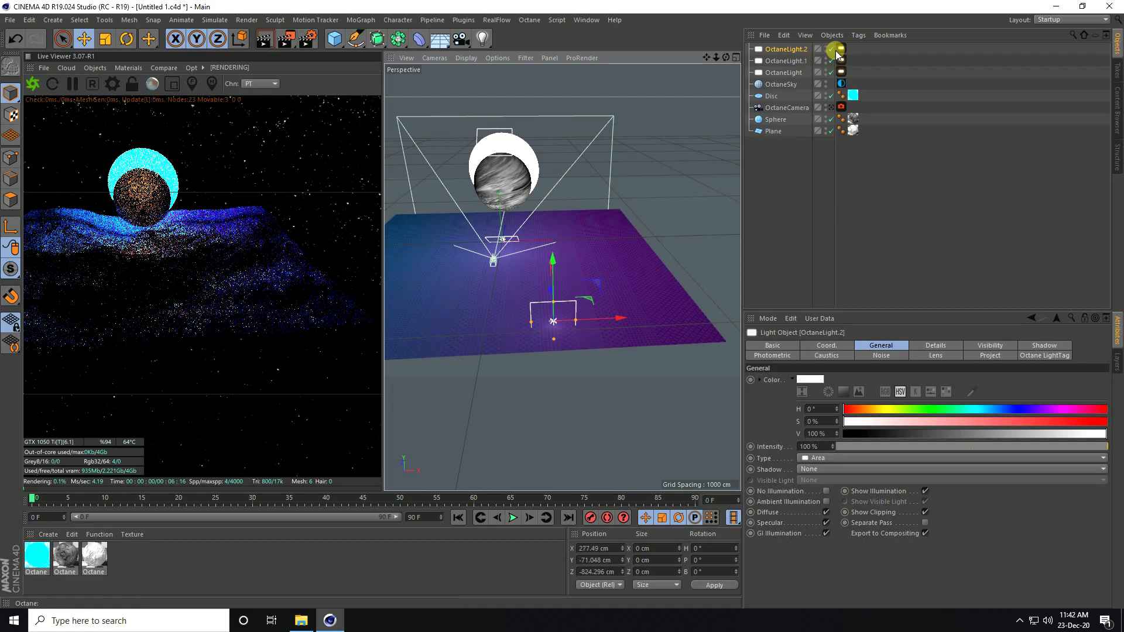
Step: Make OctaneLight.2's RgbSpectrum colour blue and set its power to 50
{"action": "left_click", "coordinate": [842, 48]}
{"action": "left_click", "coordinate": [816, 347]}
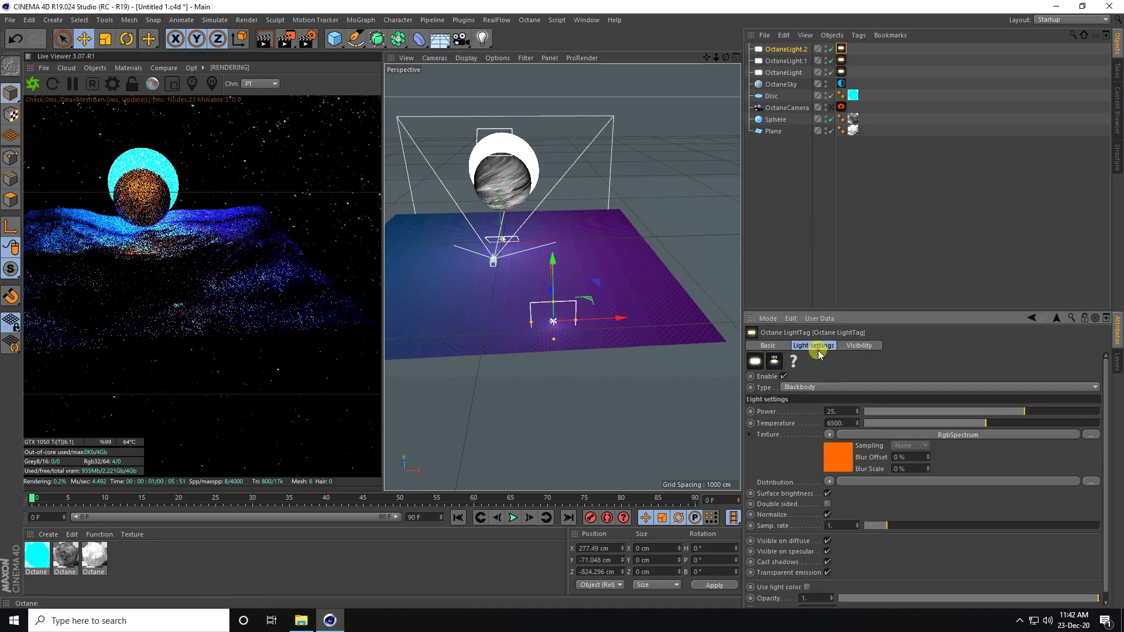
{"action": "left_click", "coordinate": [838, 452]}
{"action": "left_click", "coordinate": [781, 377]}
{"action": "mouse_move", "coordinate": [788, 380]}
{"action": "left_mouse_down"}
{"action": "mouse_move", "coordinate": [816, 382]}
{"action": "mouse_move", "coordinate": [809, 388]}
{"action": "left_mouse_up"}
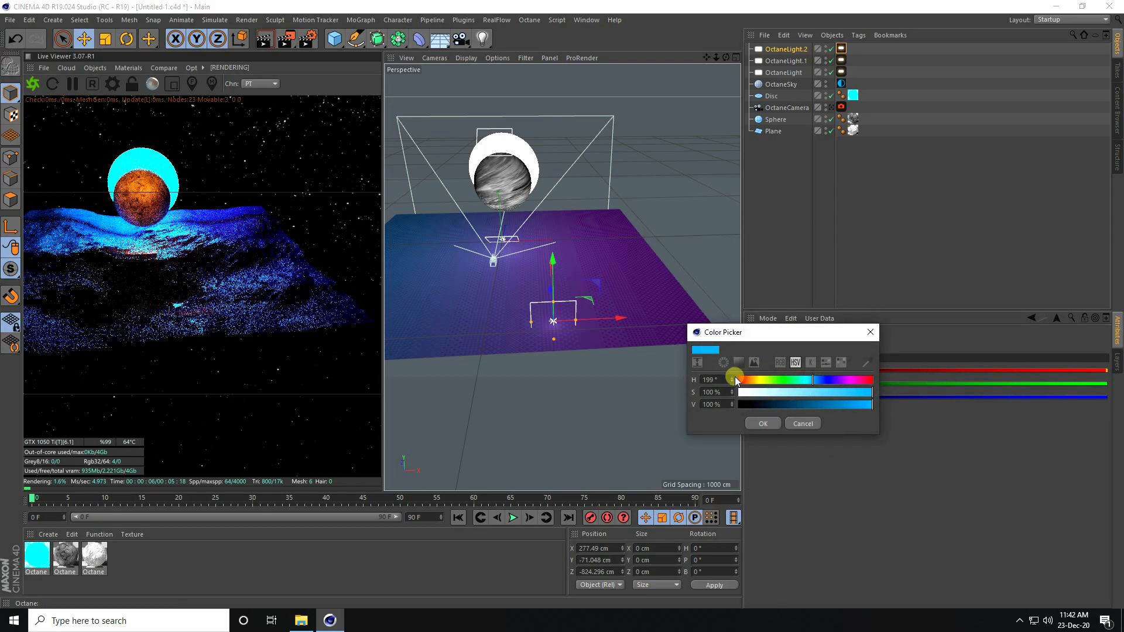
{"action": "left_click", "coordinate": [762, 423]}
{"action": "left_click", "coordinate": [1031, 318]}
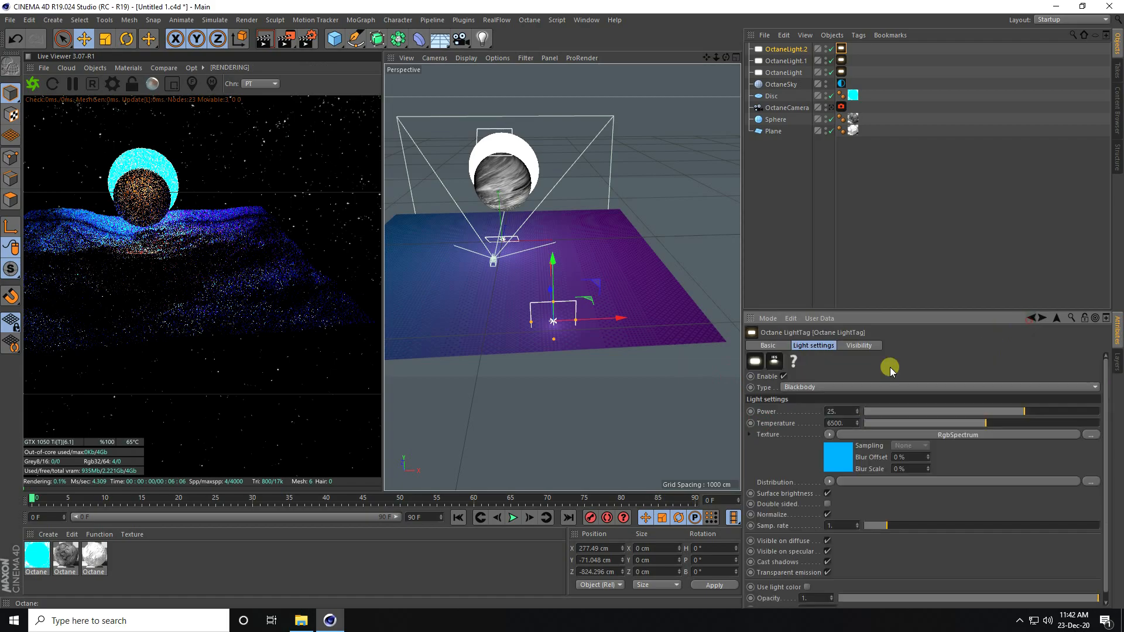
{"action": "left_click", "coordinate": [843, 412]}
{"action": "type", "text": "50"}
{"action": "key", "text": "Return"}
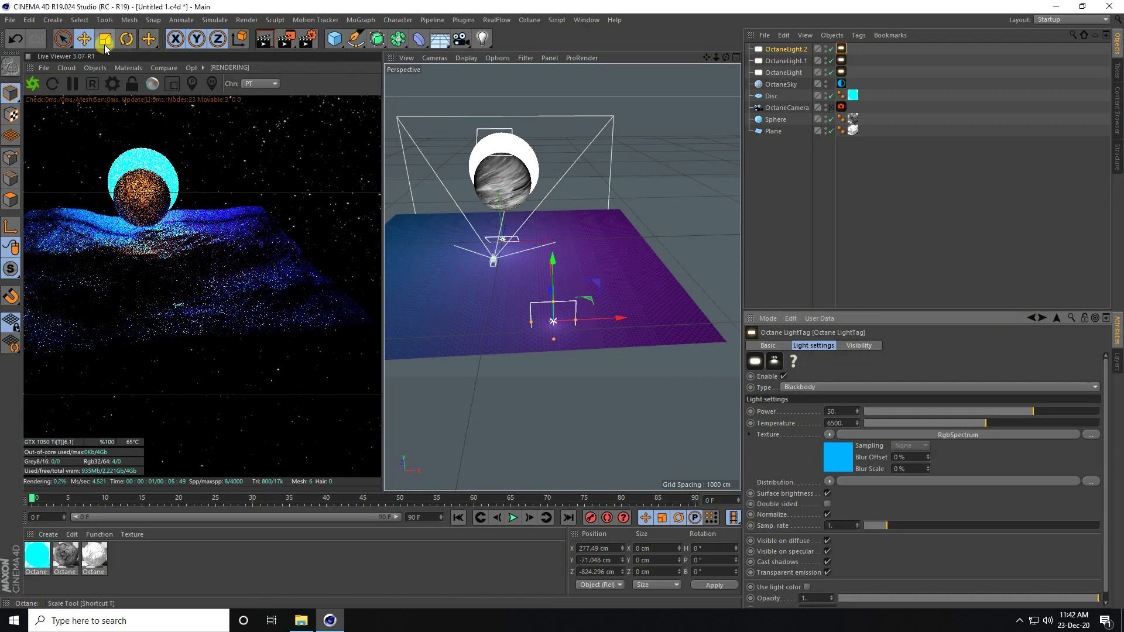
Step: Enable post processing on the Octane camera with bloom 15
{"action": "left_click", "coordinate": [830, 107]}
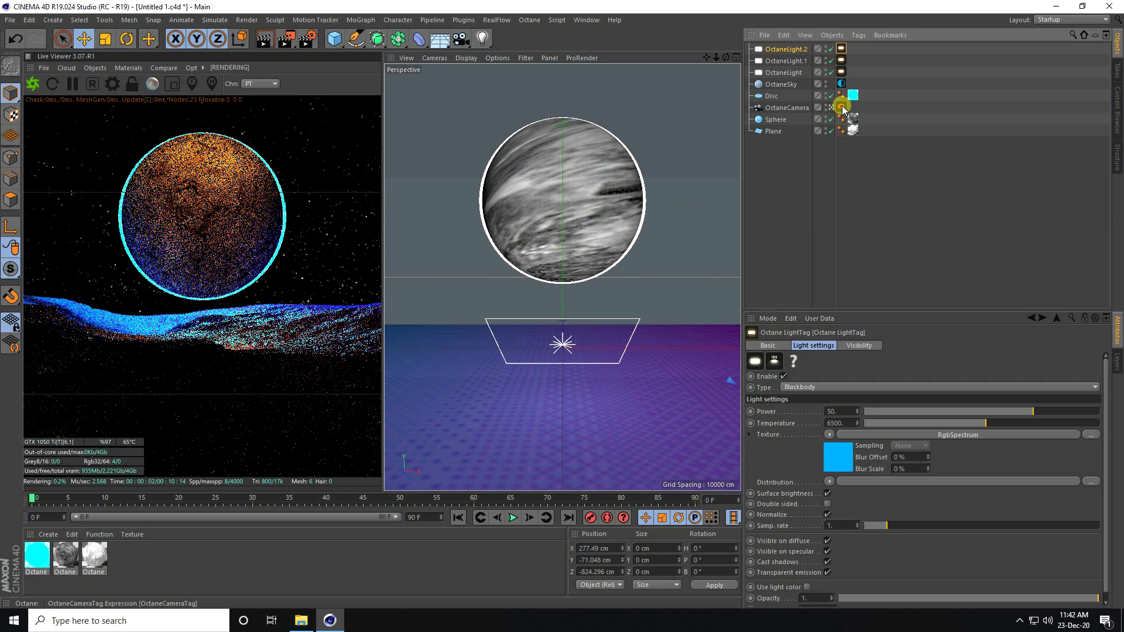
{"action": "left_click", "coordinate": [842, 108]}
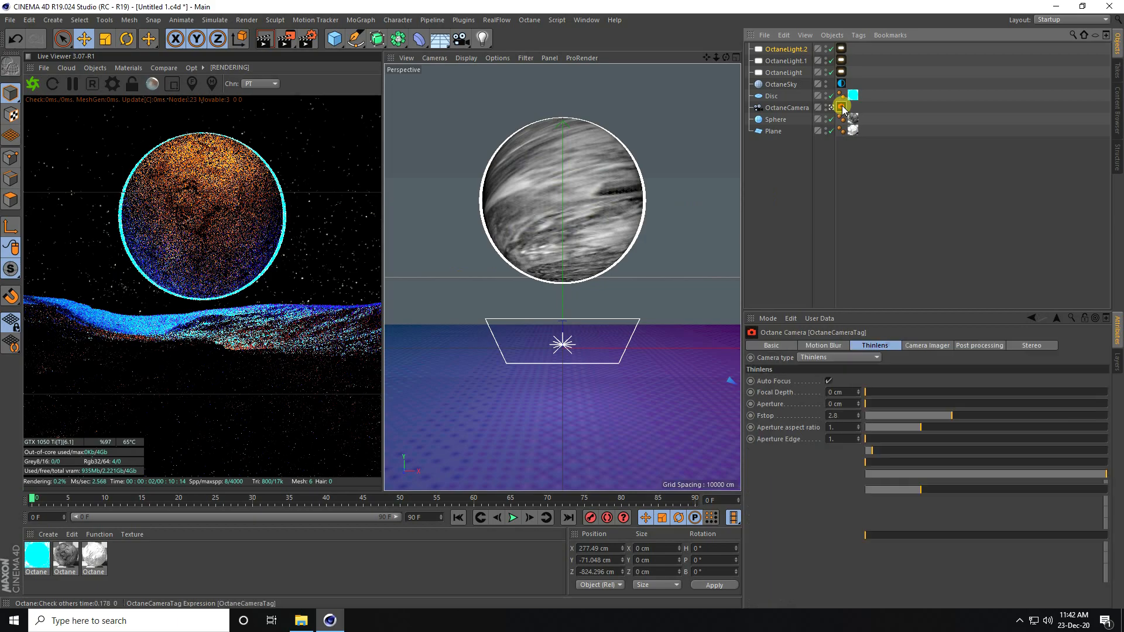
{"action": "left_click", "coordinate": [981, 345]}
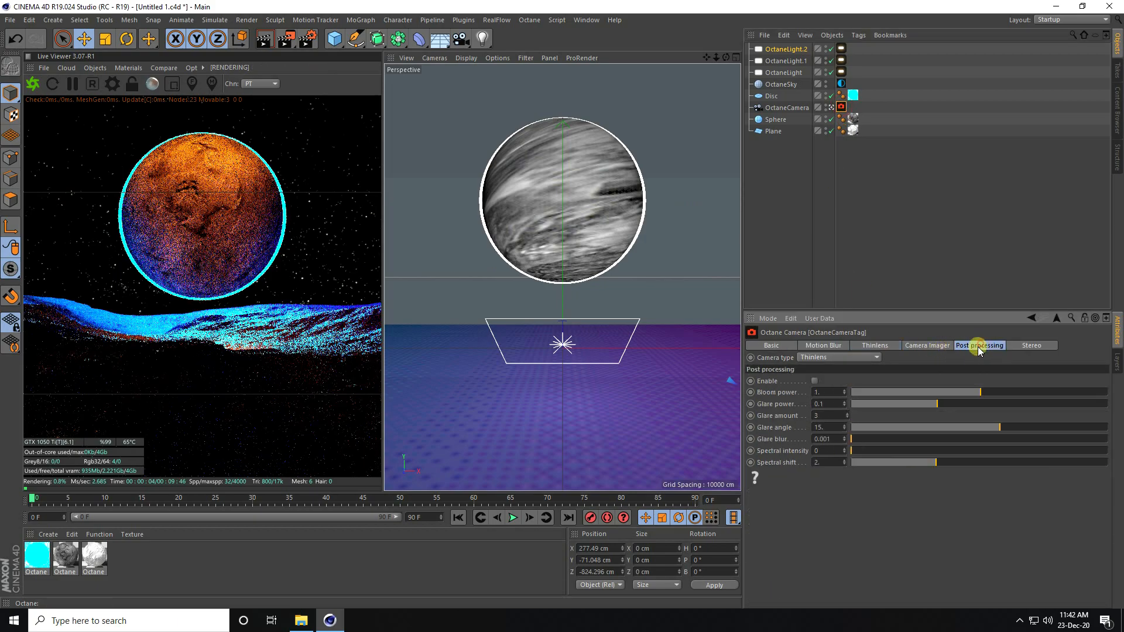
{"action": "left_click", "coordinate": [815, 381]}
{"action": "type", "text": "15"}
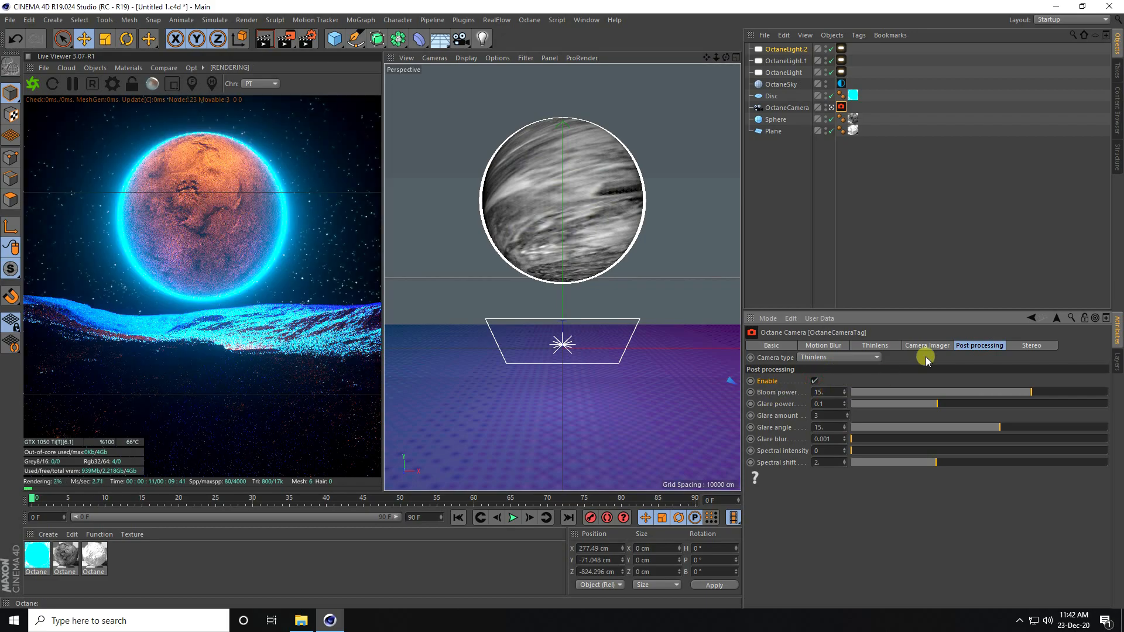
Step: Enable the camera imager with saturate to white 0.2, exposure 0.9, gamma 0.95 and neutral response
{"action": "left_click", "coordinate": [928, 345]}
{"action": "left_click", "coordinate": [844, 549]}
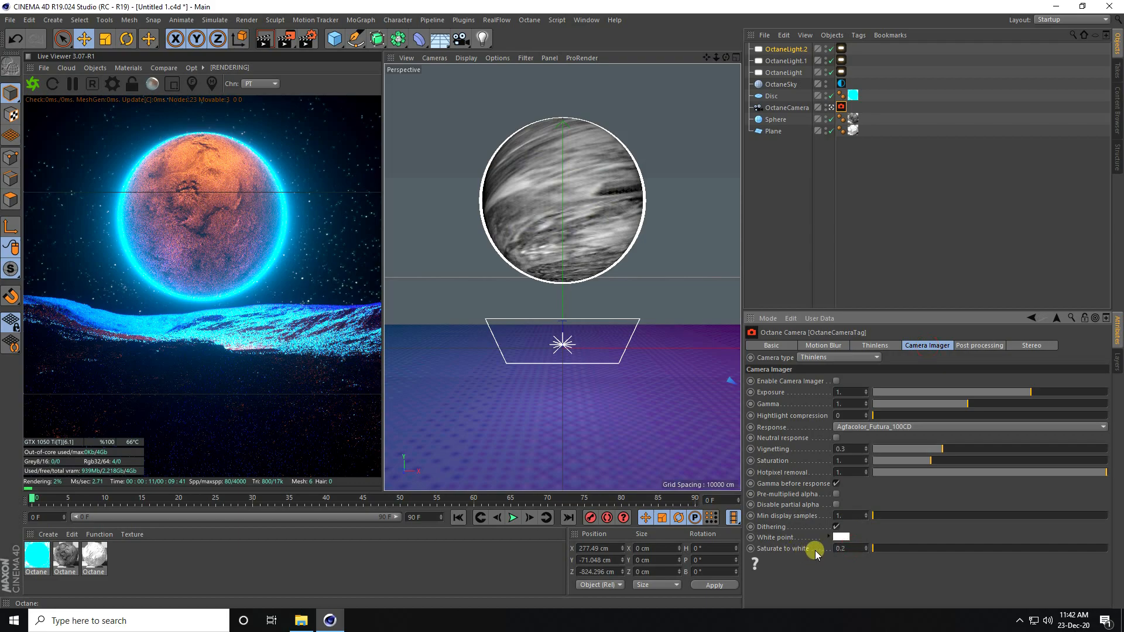
{"action": "key", "text": "Return"}
{"action": "left_click", "coordinate": [836, 381]}
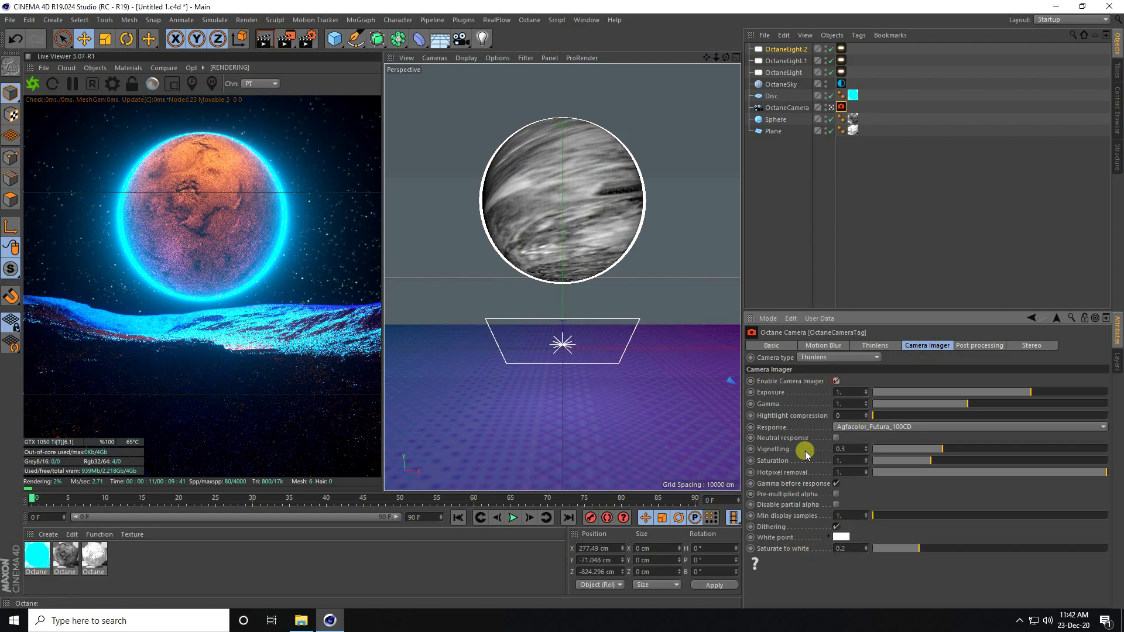
{"action": "left_click", "coordinate": [847, 391]}
{"action": "type", "text": "0"}
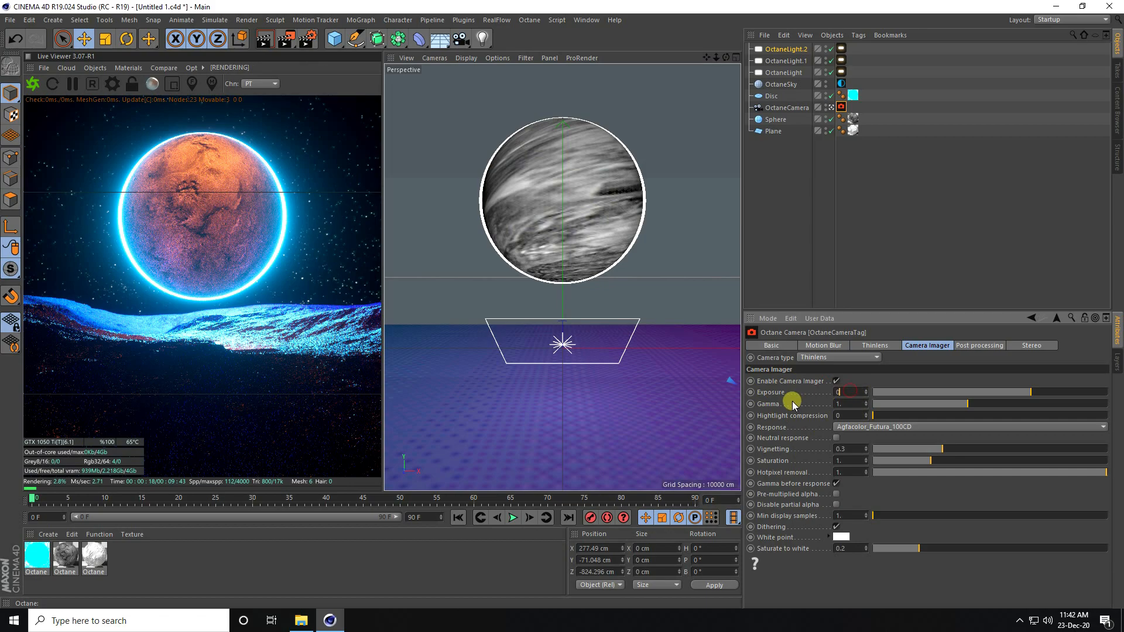
{"action": "type", "text": ".9"}
{"action": "left_click", "coordinate": [848, 403]}
{"action": "type", "text": "0.95"}
{"action": "key", "text": "Return"}
{"action": "left_click", "coordinate": [836, 438]}
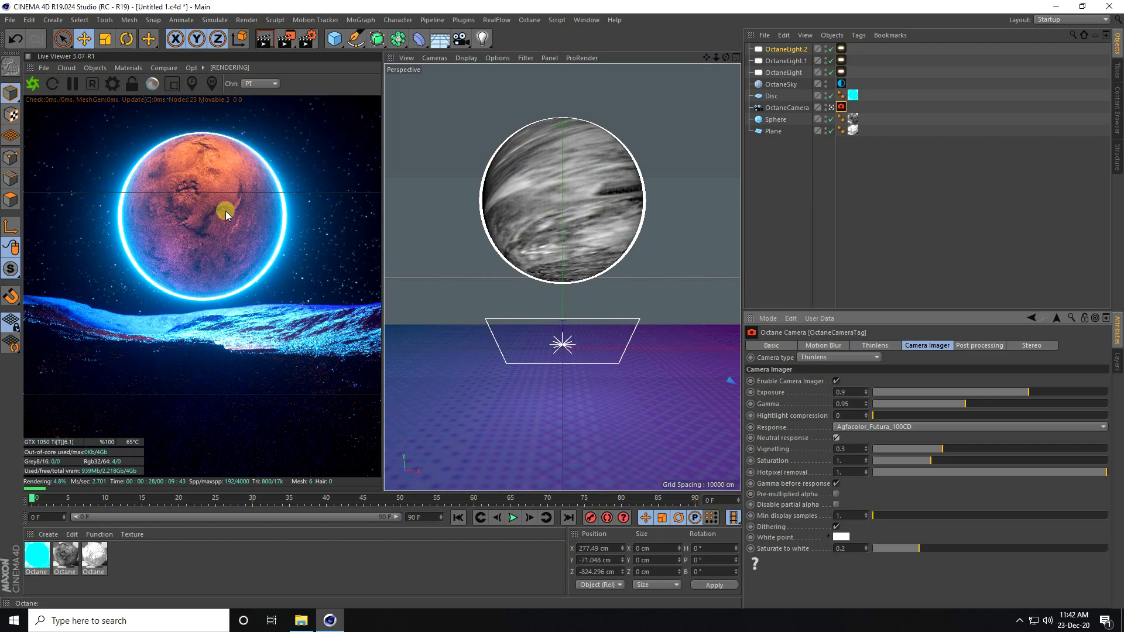
{"action": "left_click", "coordinate": [772, 96]}
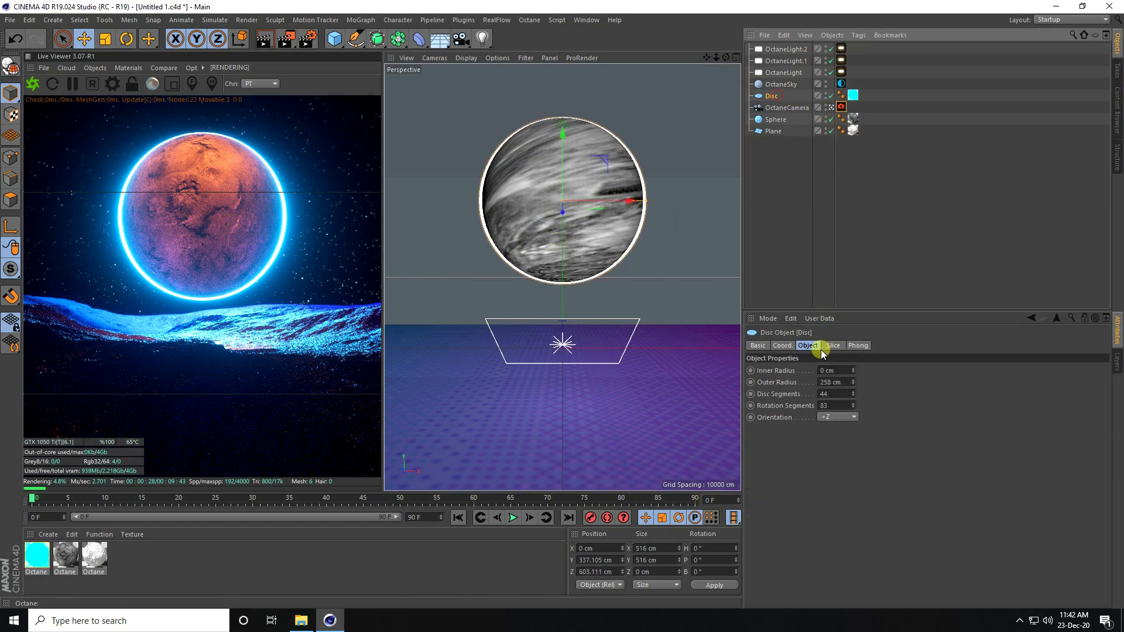
Step: Move the Disc to Y 340 cm and Z 600 cm
{"action": "left_click", "coordinate": [785, 346]}
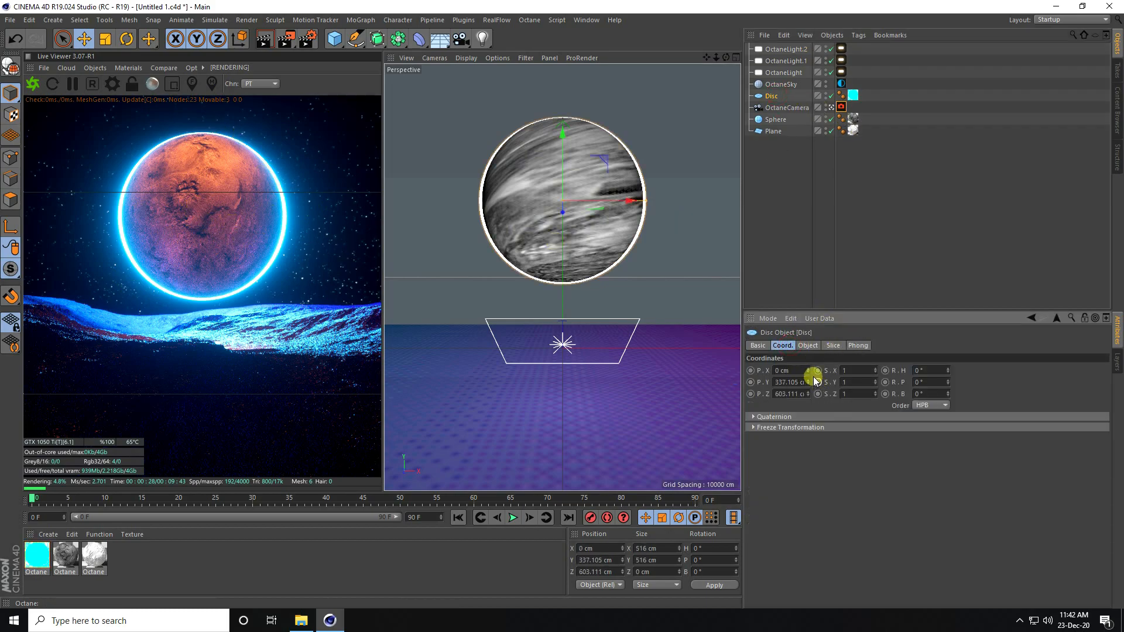
{"action": "left_click", "coordinate": [809, 379]}
{"action": "left_click", "coordinate": [788, 382]}
{"action": "type", "text": "40"}
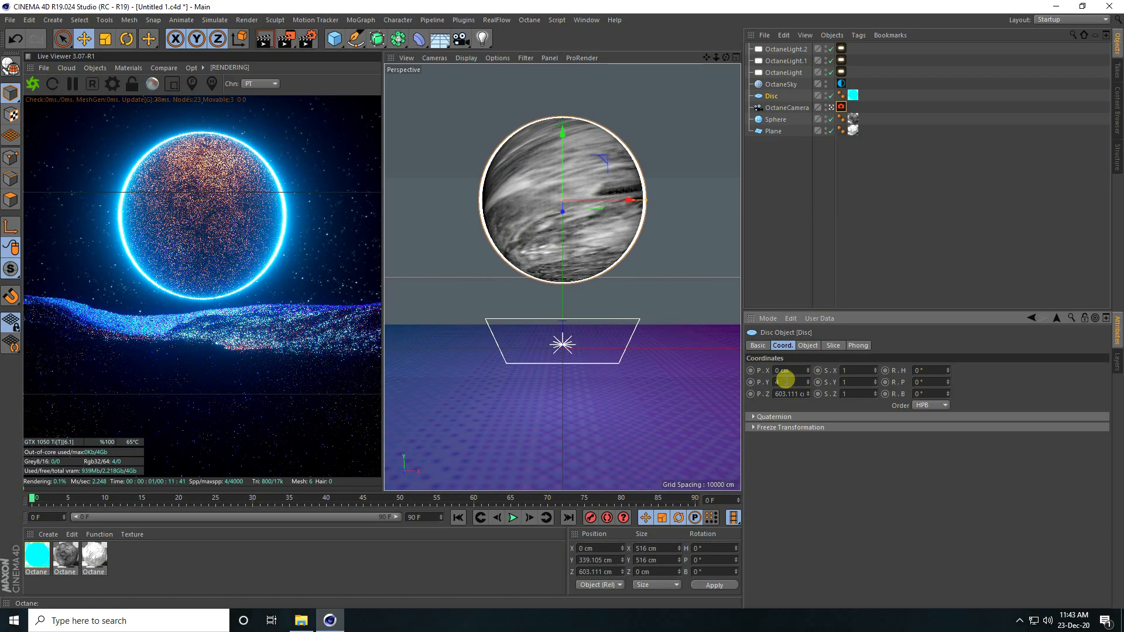
{"action": "key", "text": "BackSpace"}
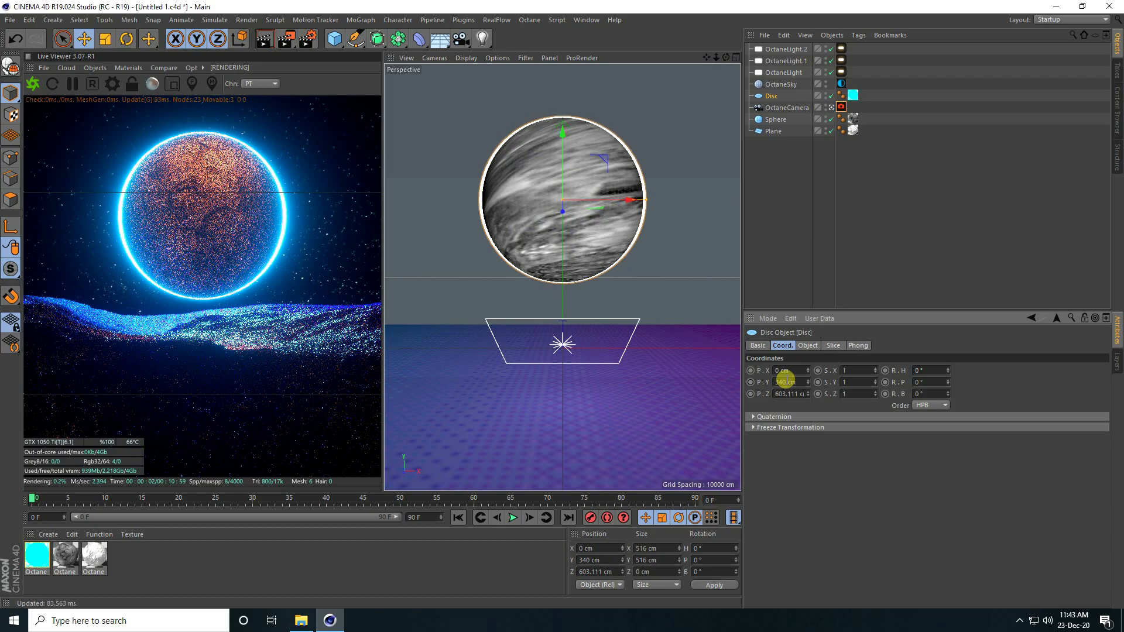
{"action": "key", "text": "Return"}
{"action": "left_click", "coordinate": [788, 393]}
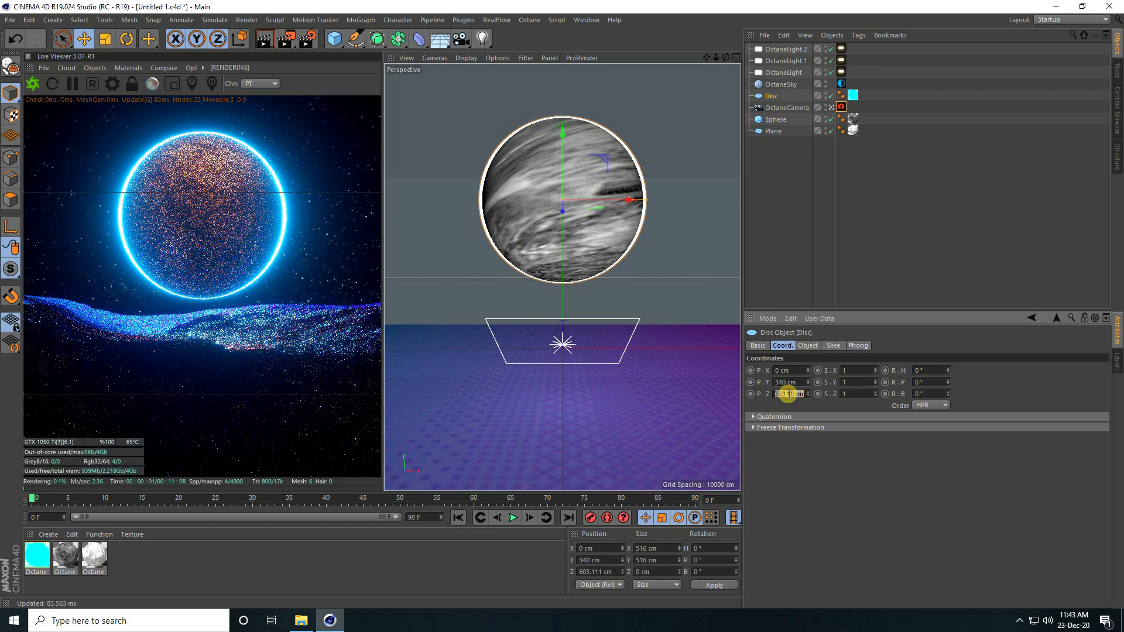
{"action": "type", "text": "3"}
{"action": "type", "text": "00"}
{"action": "key", "text": "Return"}
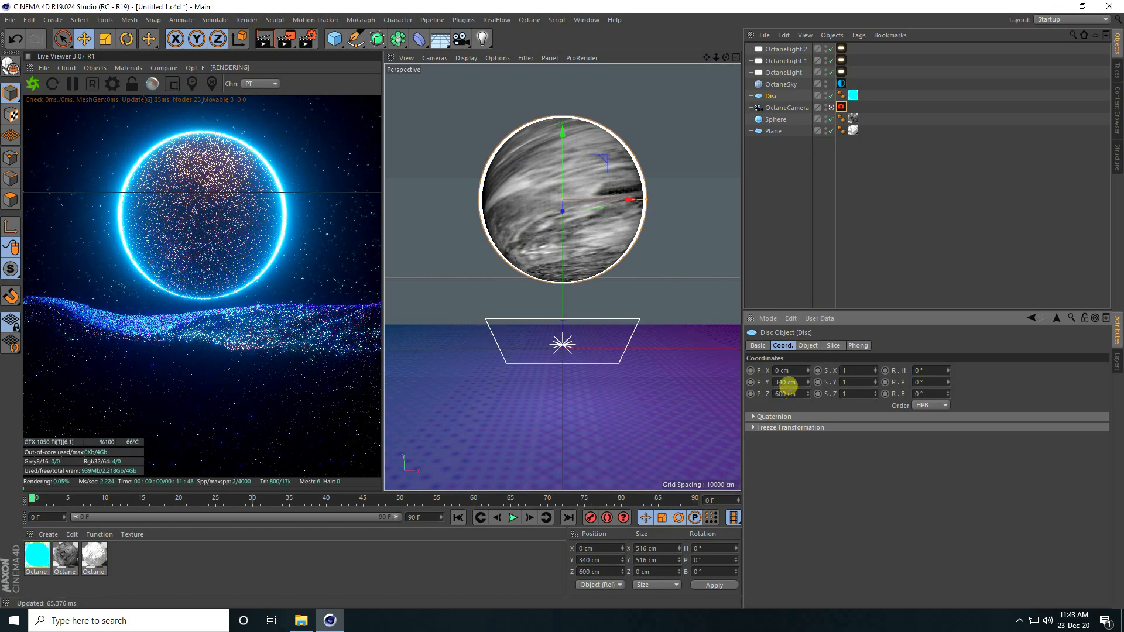
Step: Reduce the Disc's Outer Radius from 258 cm to 254 cm
{"action": "left_click", "coordinate": [807, 344]}
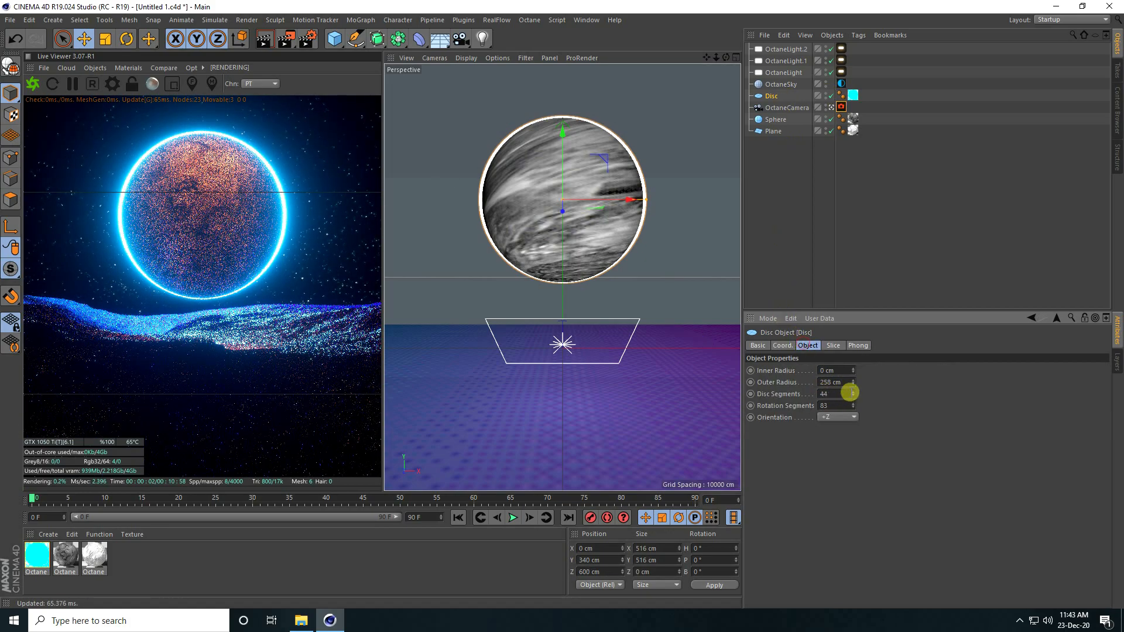
{"action": "left_click", "coordinate": [853, 384]}
{"action": "left_click", "coordinate": [854, 384]}
{"action": "left_click", "coordinate": [854, 384]}
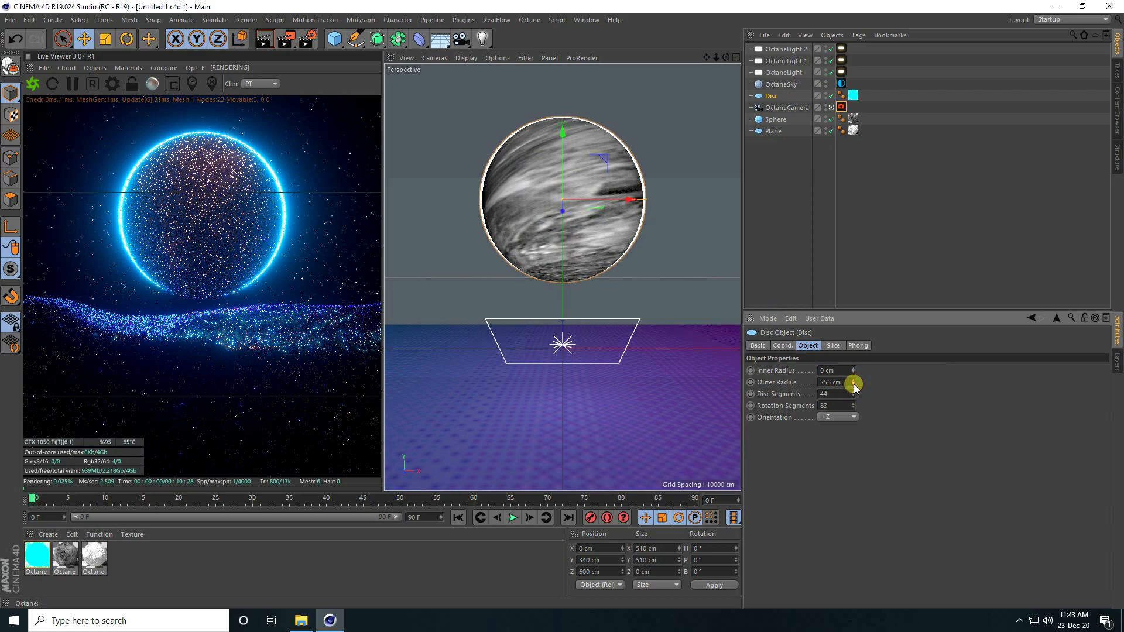
{"action": "left_click", "coordinate": [853, 384]}
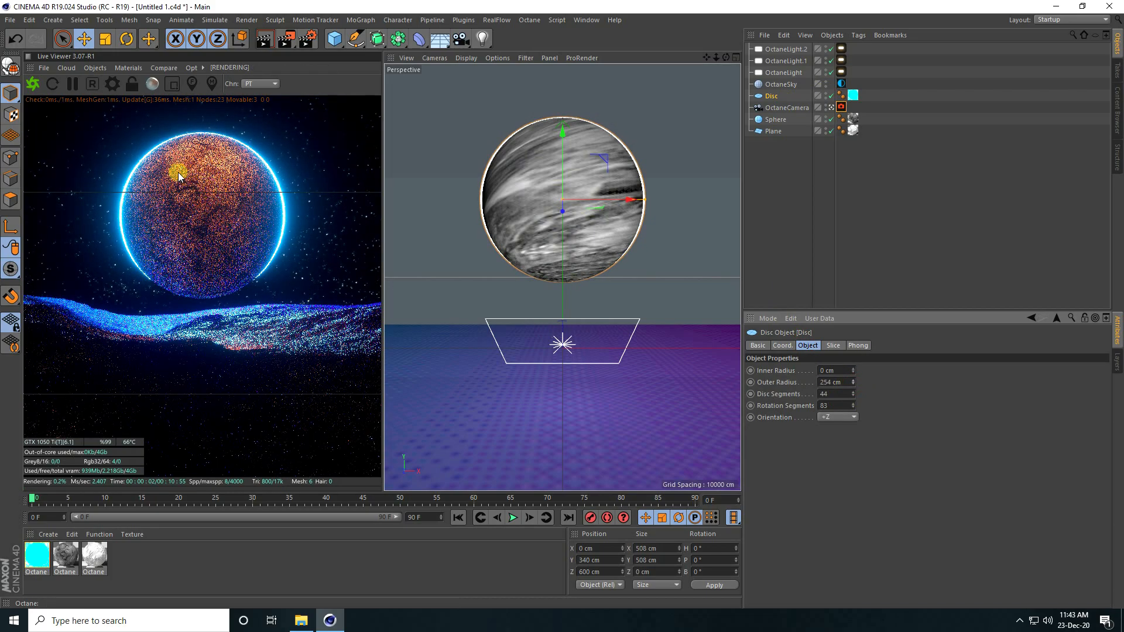
{"action": "left_click", "coordinate": [12, 18]}
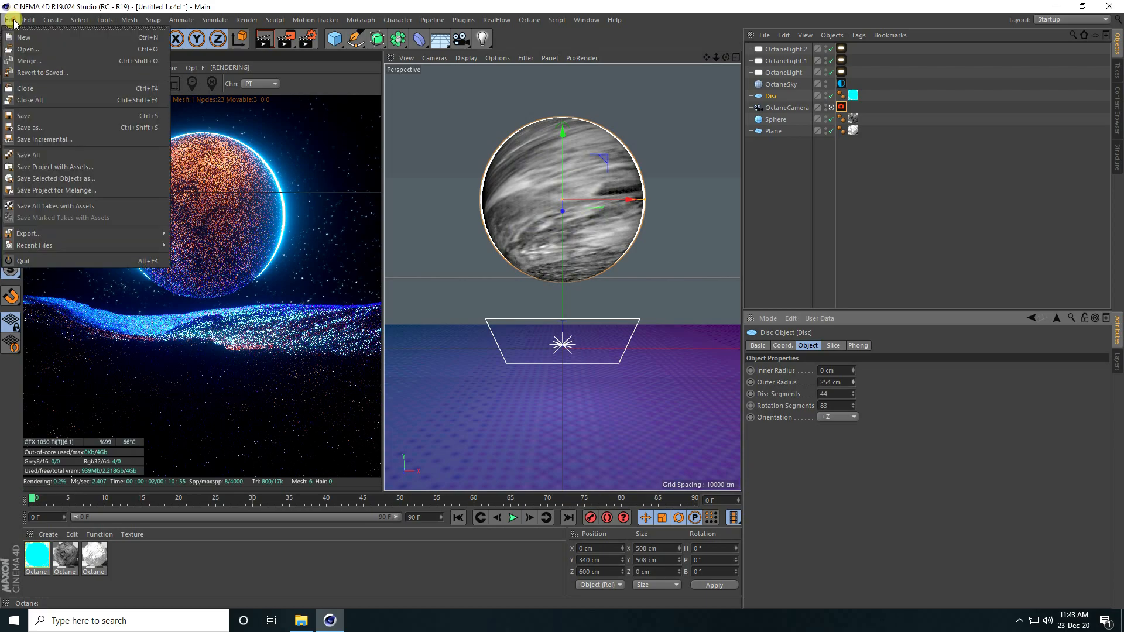
Step: Merge MODEL.c4d from the moon > Character folder into the project
{"action": "left_click", "coordinate": [39, 61]}
{"action": "double_click", "coordinate": [389, 117]}
{"action": "double_click", "coordinate": [154, 108]}
{"action": "left_click", "coordinate": [140, 111]}
{"action": "left_click", "coordinate": [442, 311]}
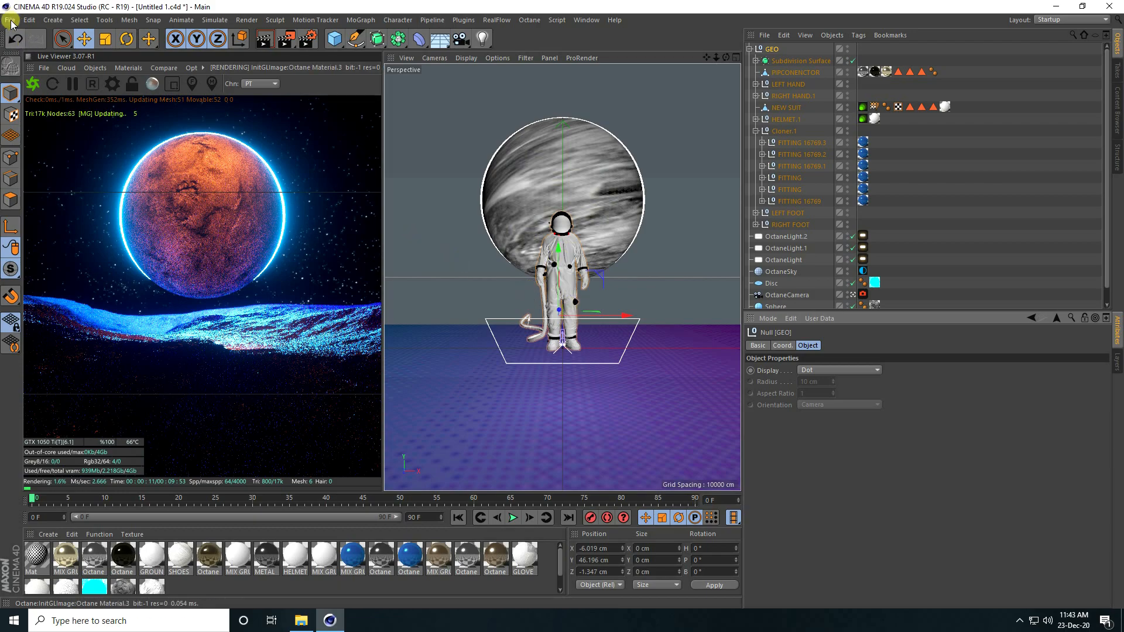
Step: Save the scene and collapse the GEO null
{"action": "left_click", "coordinate": [10, 20]}
{"action": "left_click", "coordinate": [27, 115]}
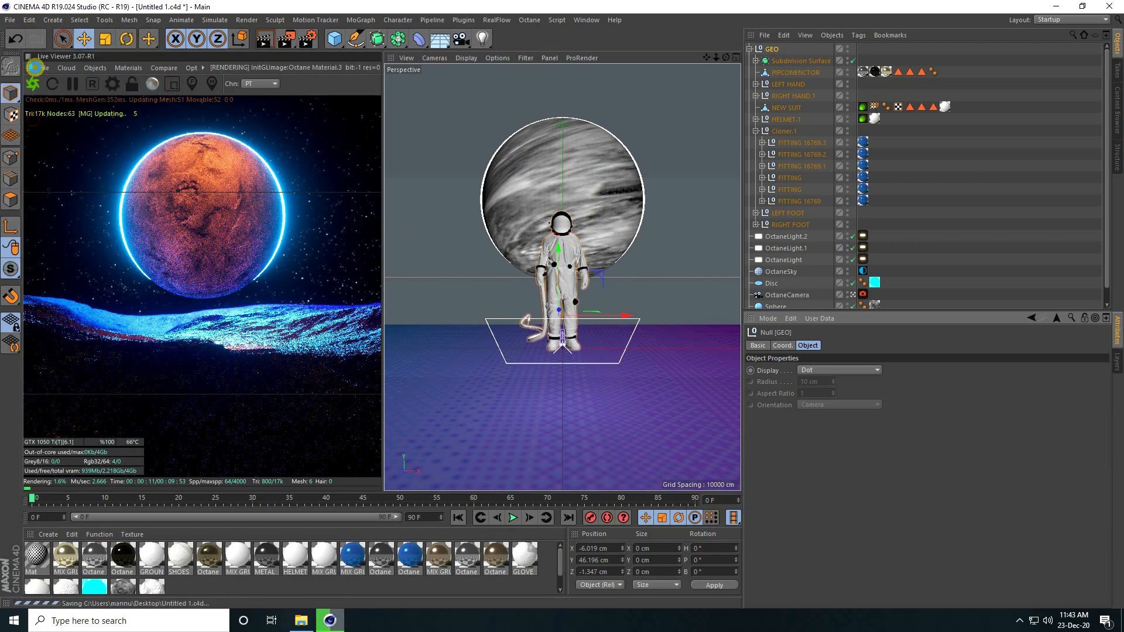
{"action": "left_click", "coordinate": [750, 48]}
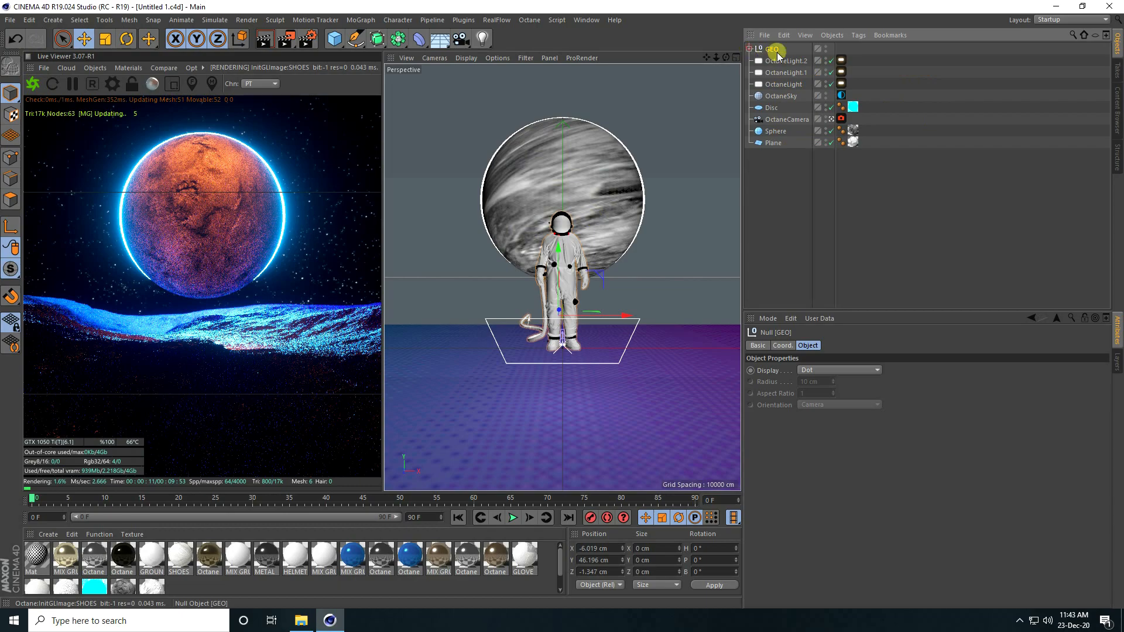
Step: Scale the GEO astronaut null to 0.2 on S.X, S.Y and S.Z
{"action": "left_click", "coordinate": [783, 346]}
{"action": "left_click", "coordinate": [861, 370]}
{"action": "type", "text": "0.2"}
{"action": "left_click_drag", "start_coordinate": [849, 385], "coordinate": [832, 383]}
{"action": "type", "text": "0."}
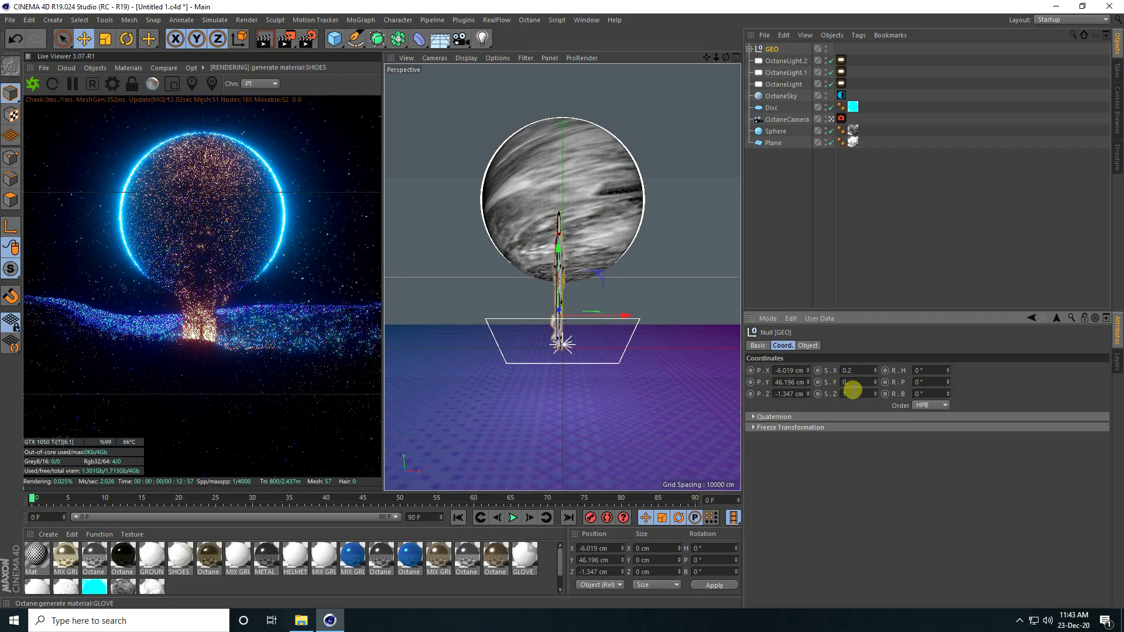
{"action": "type", "text": "2"}
{"action": "left_click_drag", "start_coordinate": [855, 394], "coordinate": [827, 395]}
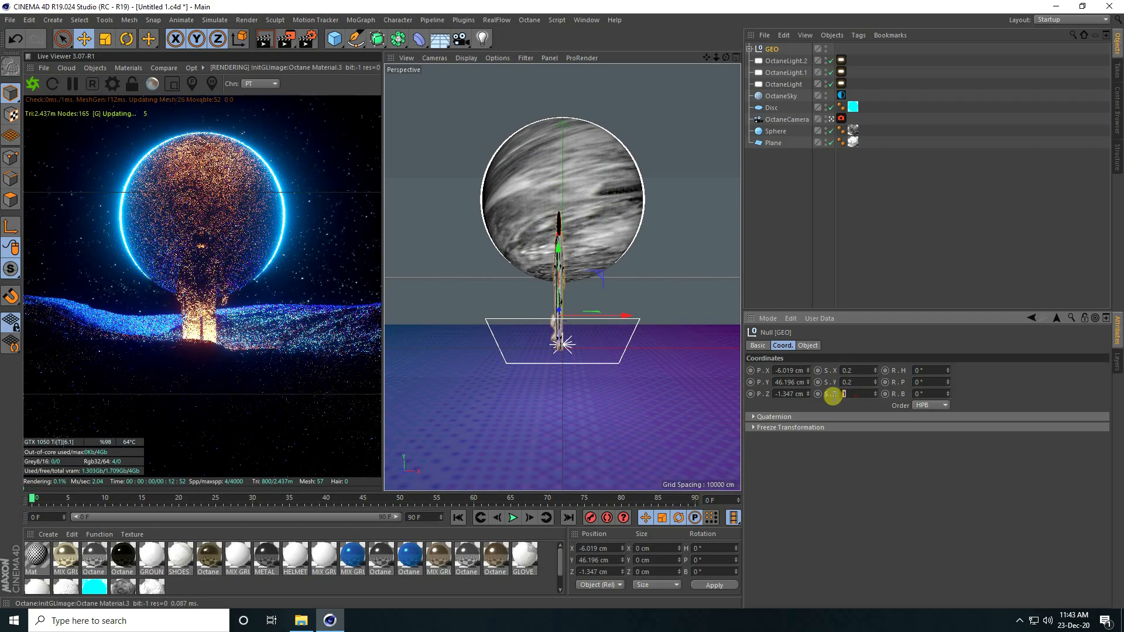
{"action": "type", "text": "0.2"}
{"action": "key", "text": "Return"}
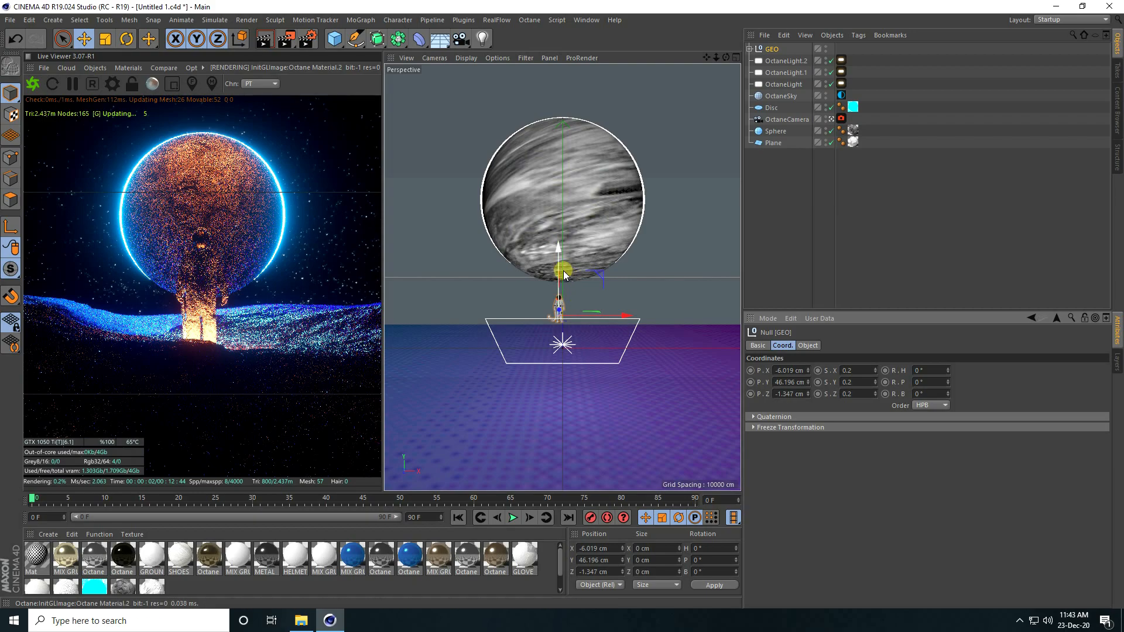
Step: Move the astronaut back toward the moon and up onto the terrain (Y 56.472, Z -117.813 cm)
{"action": "left_click_drag", "start_coordinate": [557, 250], "coordinate": [558, 245]}
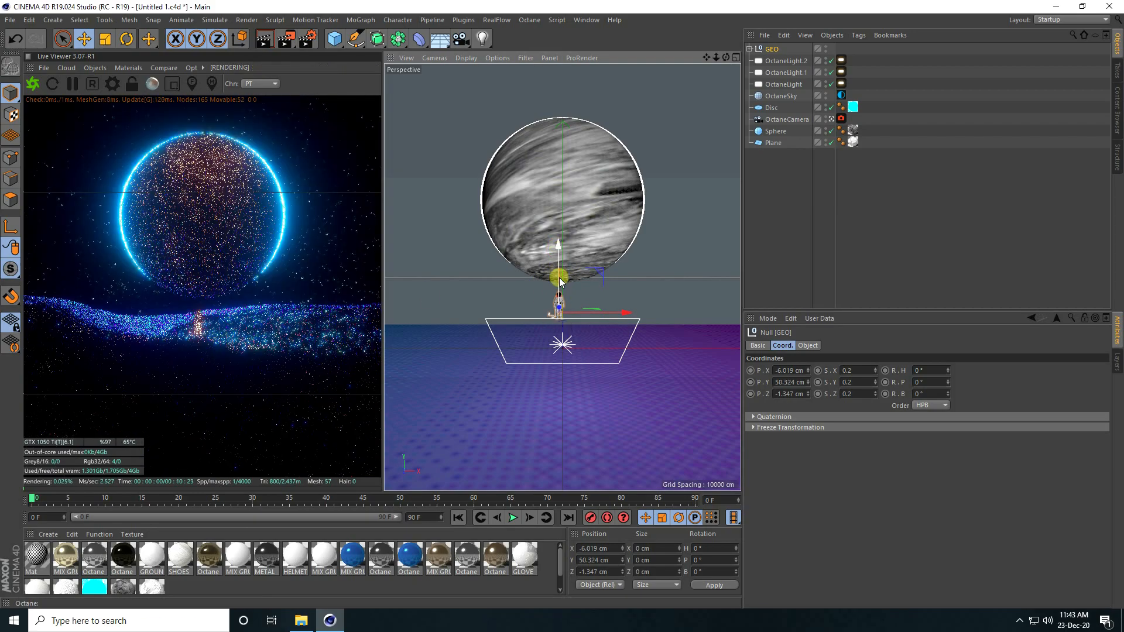
{"action": "middle_click", "coordinate": [559, 248]}
{"action": "middle_click", "coordinate": [625, 224]}
{"action": "left_click_drag", "start_coordinate": [571, 238], "coordinate": [579, 271]}
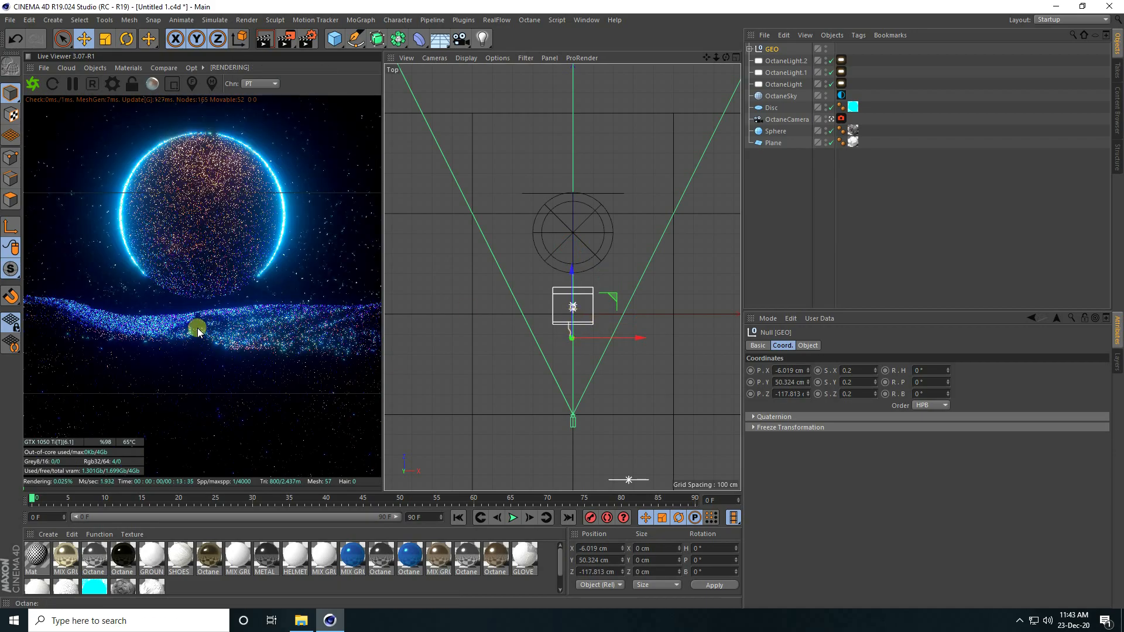
{"action": "middle_click", "coordinate": [574, 304]}
{"action": "middle_click", "coordinate": [574, 303]}
{"action": "scroll", "coordinate": [559, 246], "scroll_direction": "up", "scroll_amount": 5}
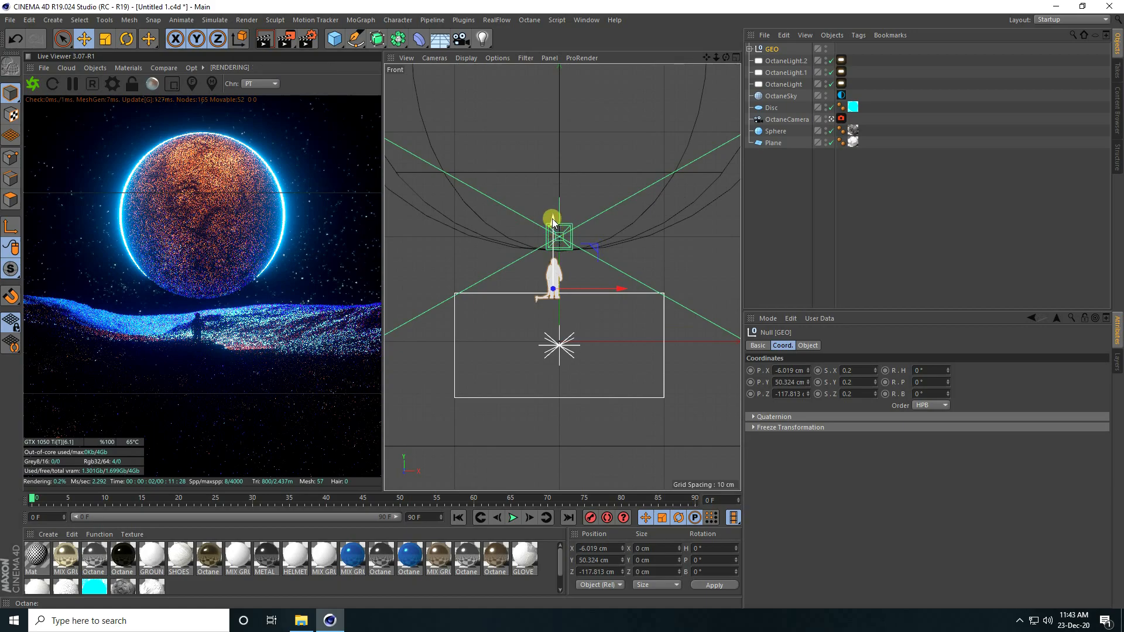
{"action": "left_click_drag", "start_coordinate": [553, 218], "coordinate": [553, 212]}
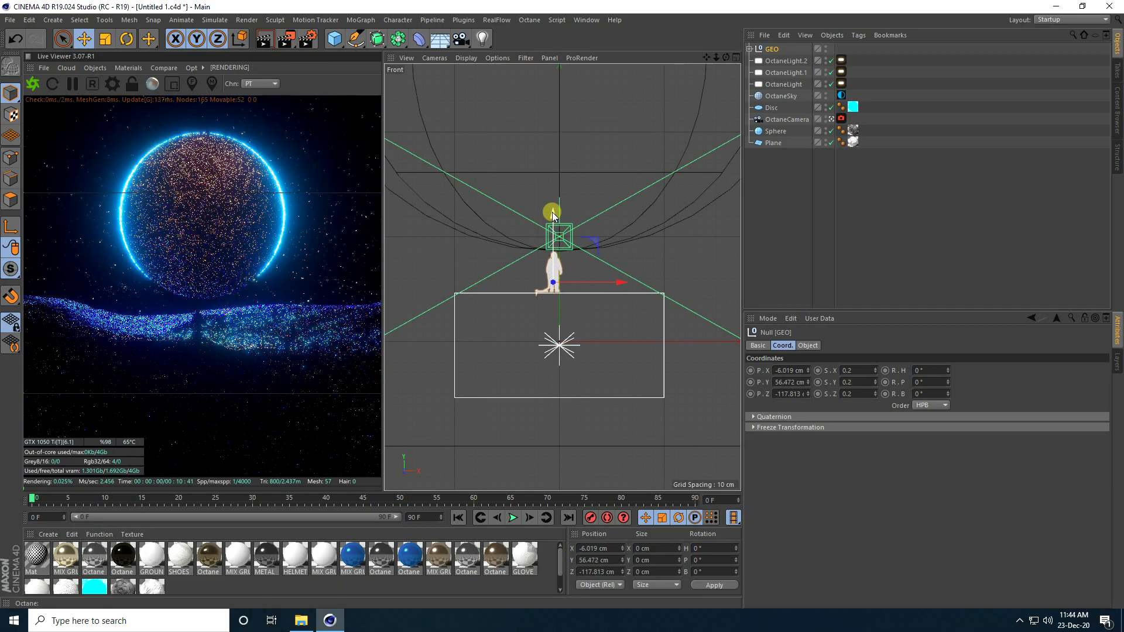
{"action": "middle_click", "coordinate": [538, 339]}
{"action": "middle_click", "coordinate": [427, 152]}
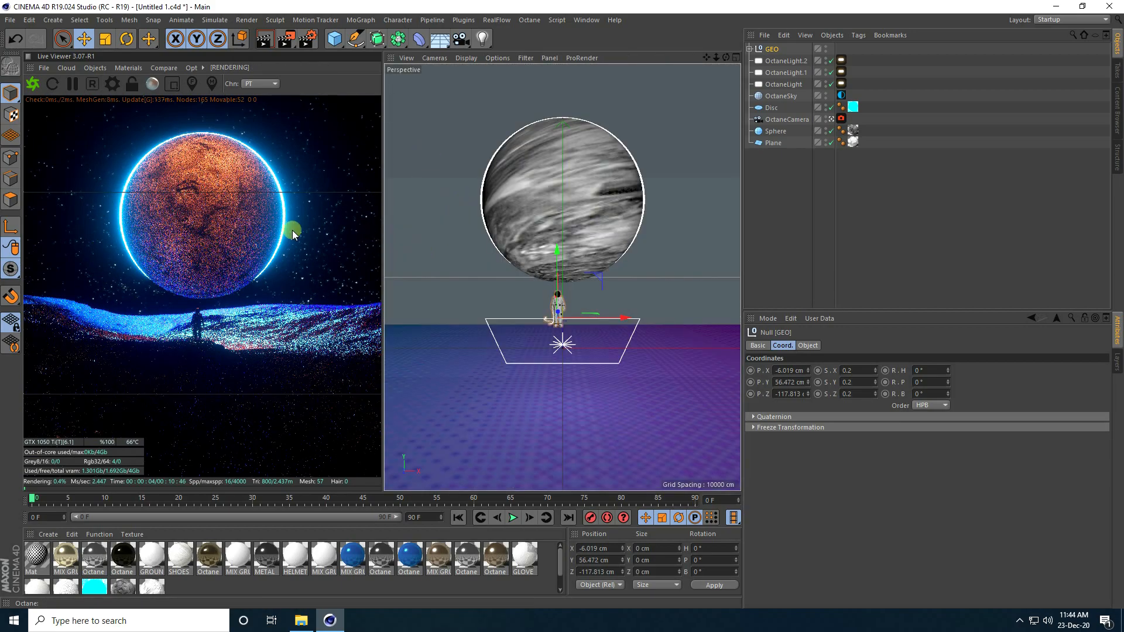
{"action": "left_click", "coordinate": [301, 620]}
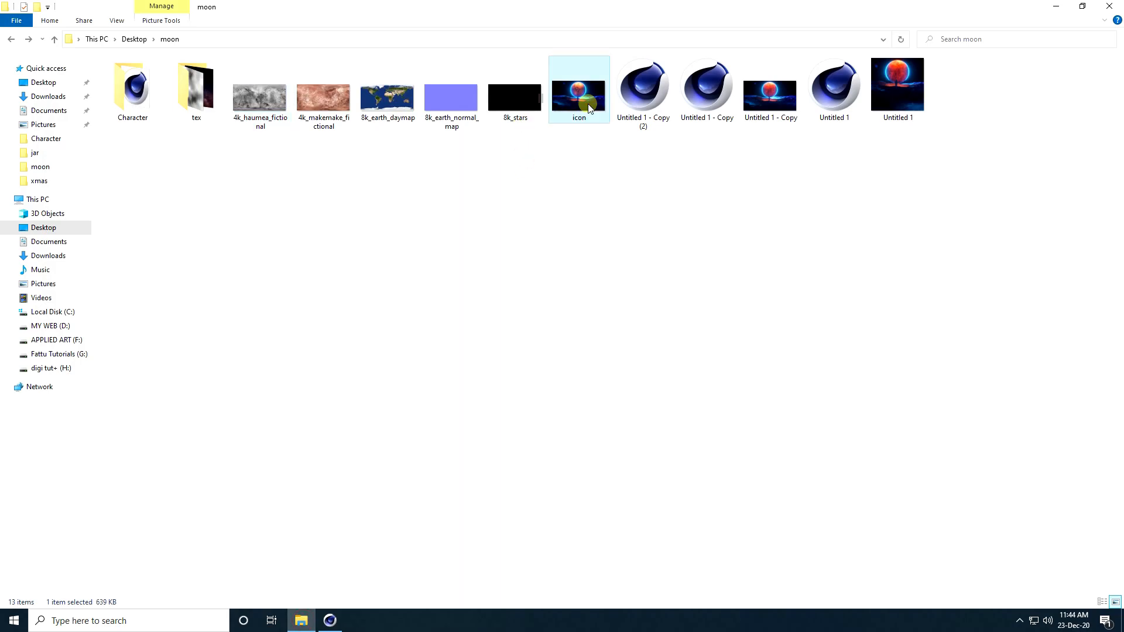
{"action": "double_click", "coordinate": [575, 121]}
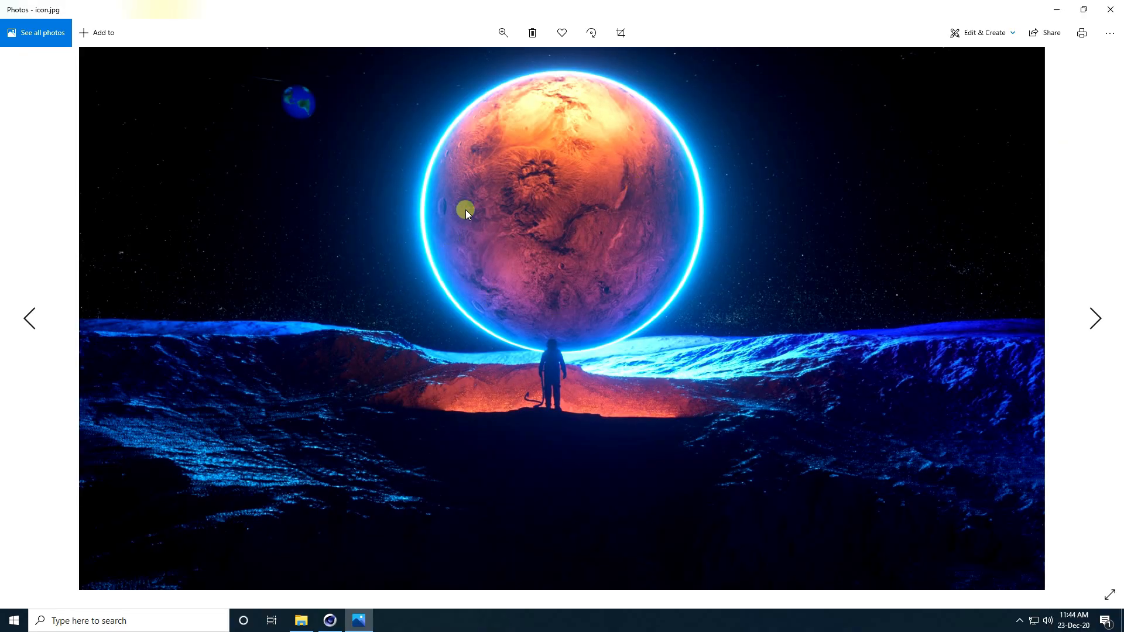
{"action": "left_click", "coordinate": [330, 621]}
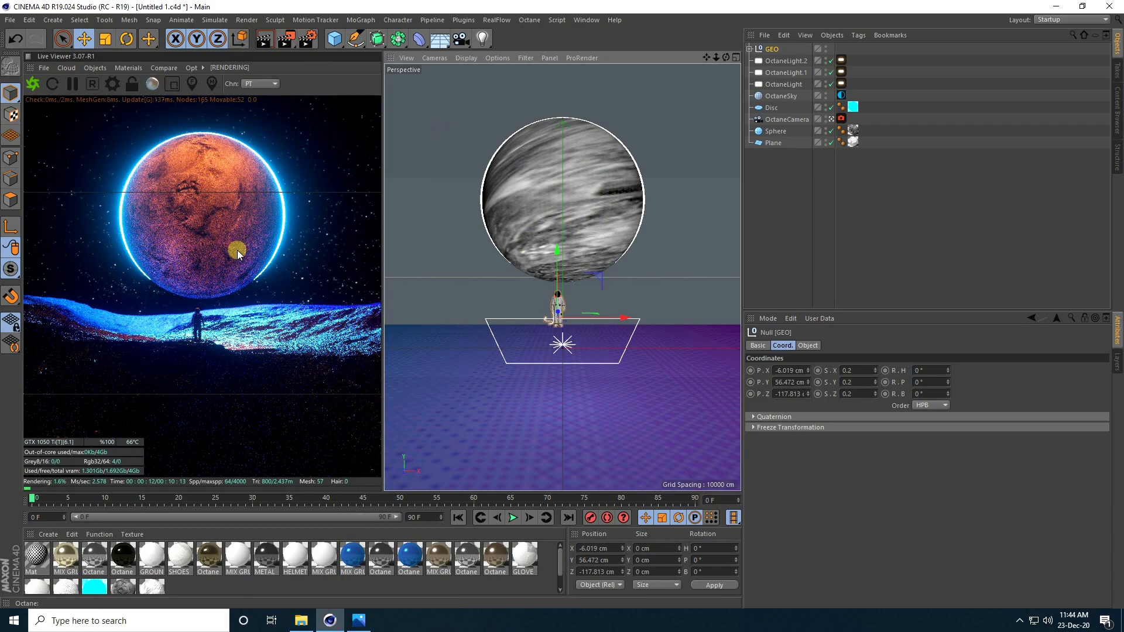
Step: Add a UV Transform to the OctaneSky 8k_stars ImageTexture and set its scale to 0.1
{"action": "left_click", "coordinate": [842, 95]}
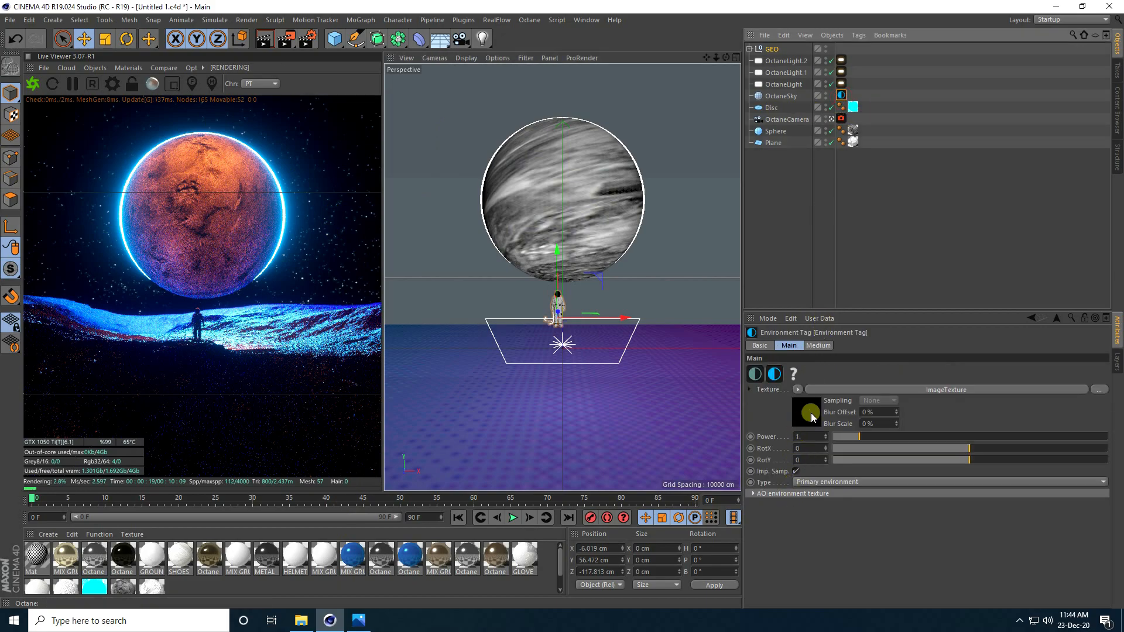
{"action": "left_click", "coordinate": [812, 417]}
{"action": "left_click", "coordinate": [777, 492]}
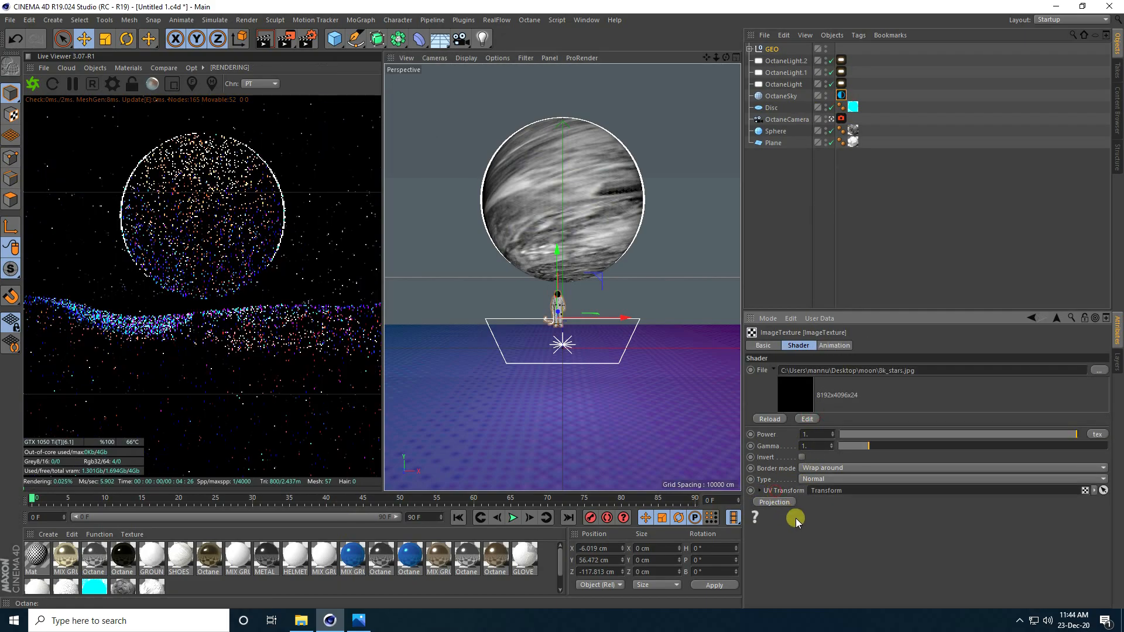
{"action": "left_click", "coordinate": [760, 490]}
{"action": "scroll", "coordinate": [880, 549], "scroll_direction": "down", "scroll_amount": 4}
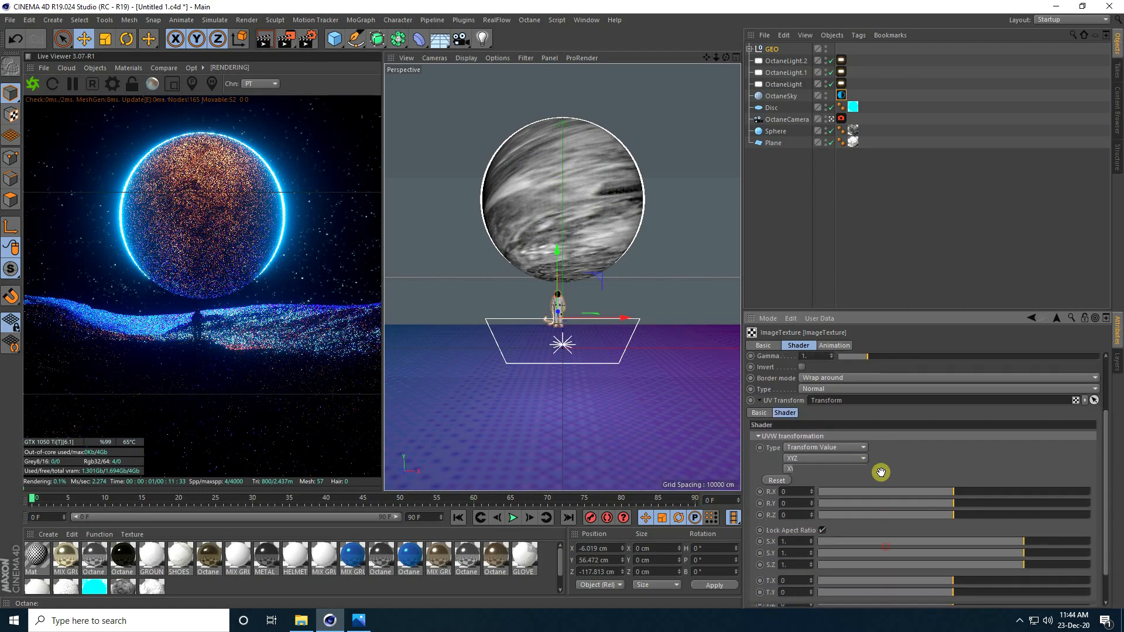
{"action": "double_click", "coordinate": [799, 505]}
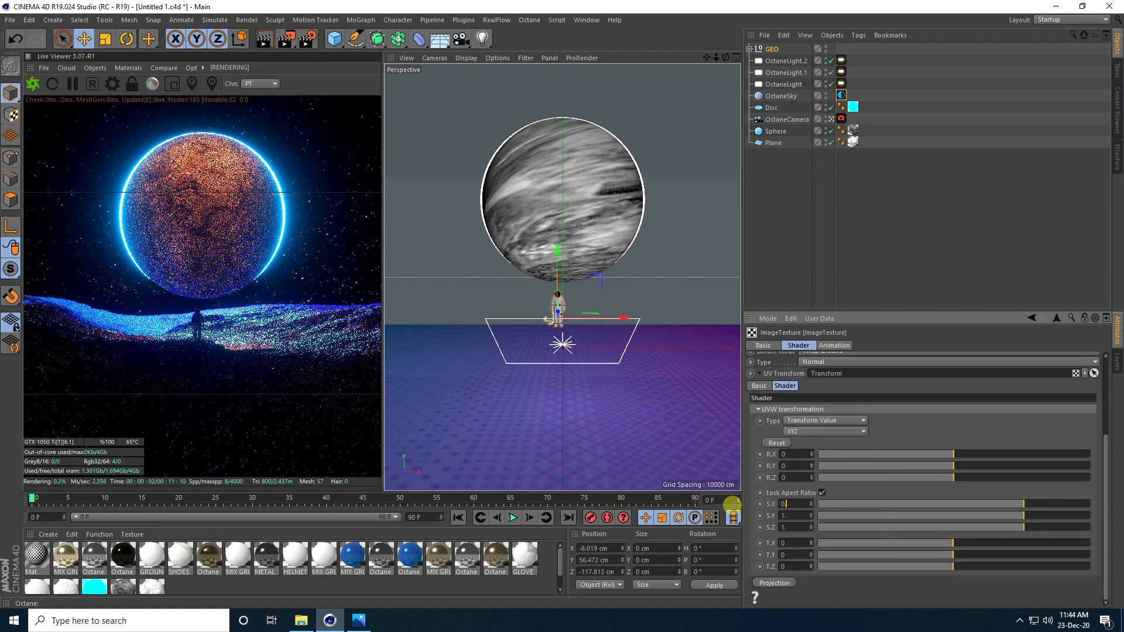
{"action": "type", "text": "0.1"}
{"action": "key", "text": "Return"}
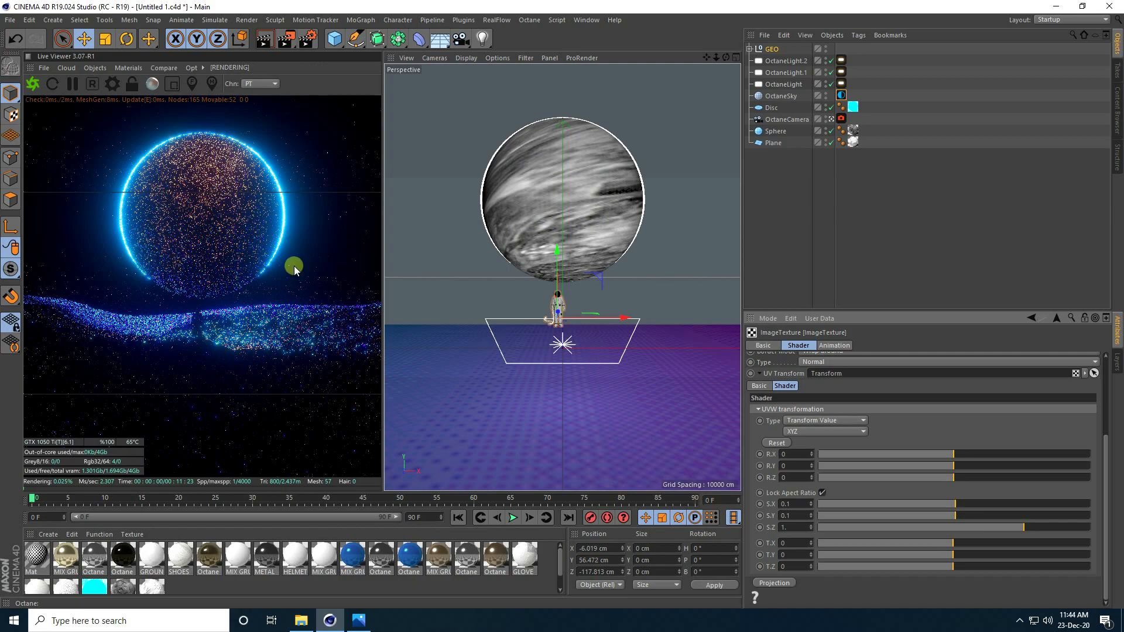
Step: Check the result against the reference image, pause the Live Viewer, and save the scene
{"action": "left_click", "coordinate": [359, 621]}
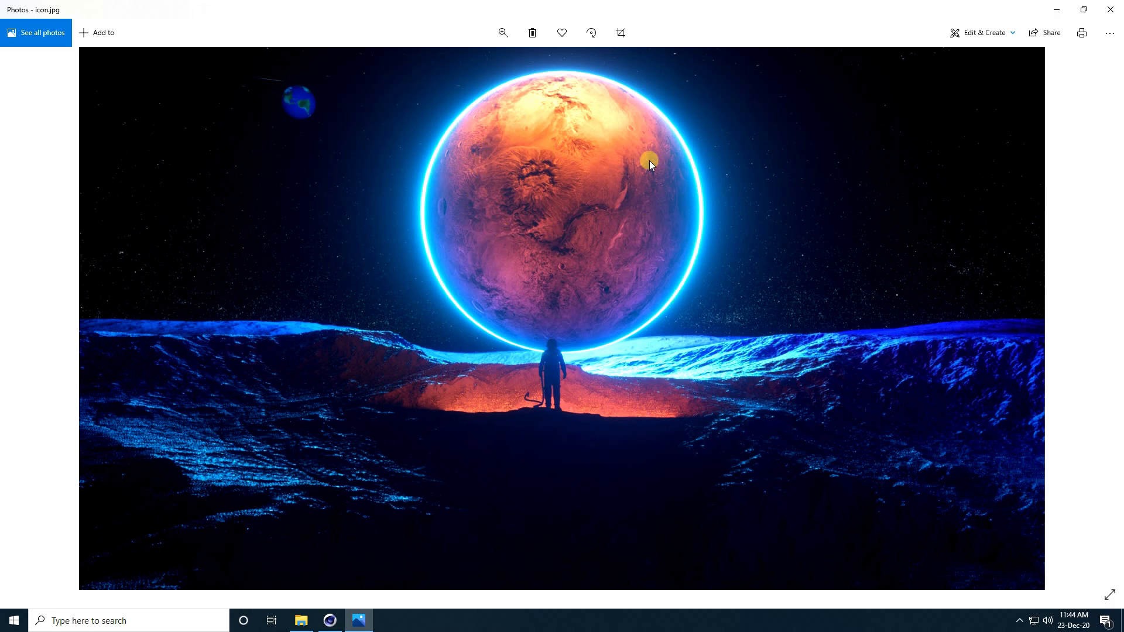
{"action": "left_click", "coordinate": [329, 621]}
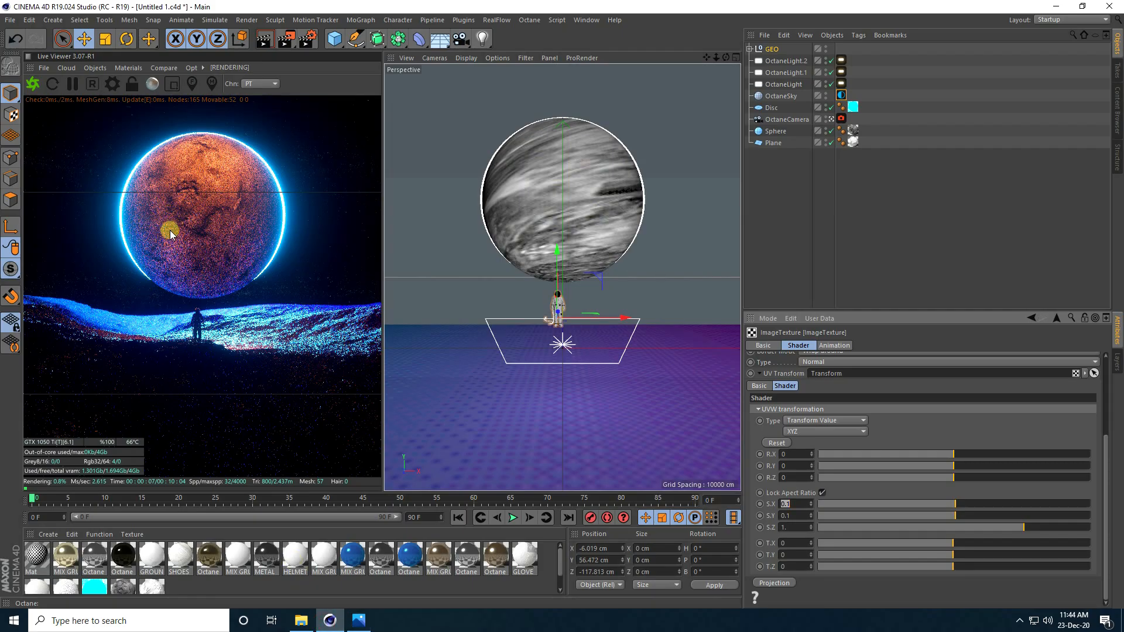
{"action": "left_click", "coordinate": [73, 84]}
{"action": "left_click", "coordinate": [12, 22]}
{"action": "left_click", "coordinate": [17, 119]}
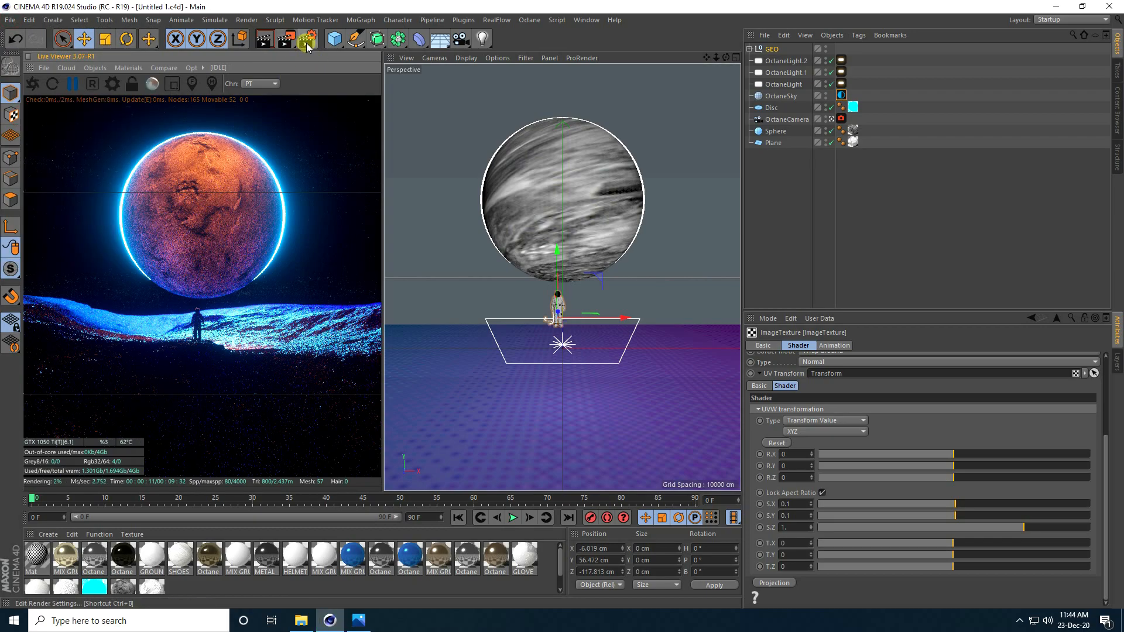
Step: Set the renderer to Octane Renderer with Use All GPUs, then render to a maximized Picture Viewer
{"action": "left_click", "coordinate": [307, 43]}
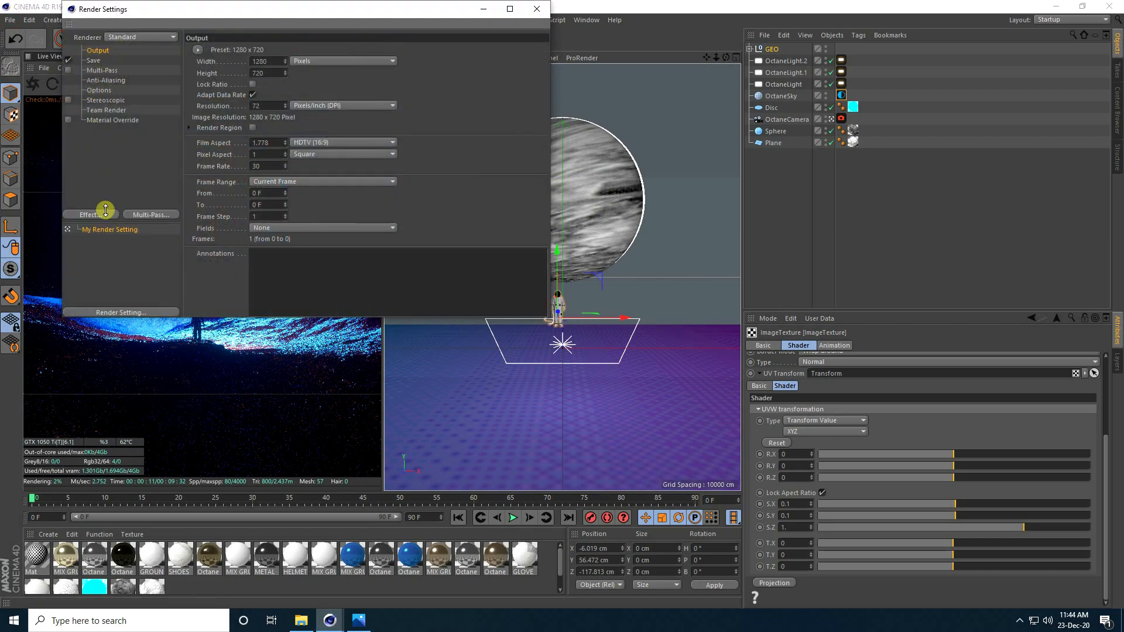
{"action": "left_click", "coordinate": [132, 36]}
{"action": "left_click", "coordinate": [124, 108]}
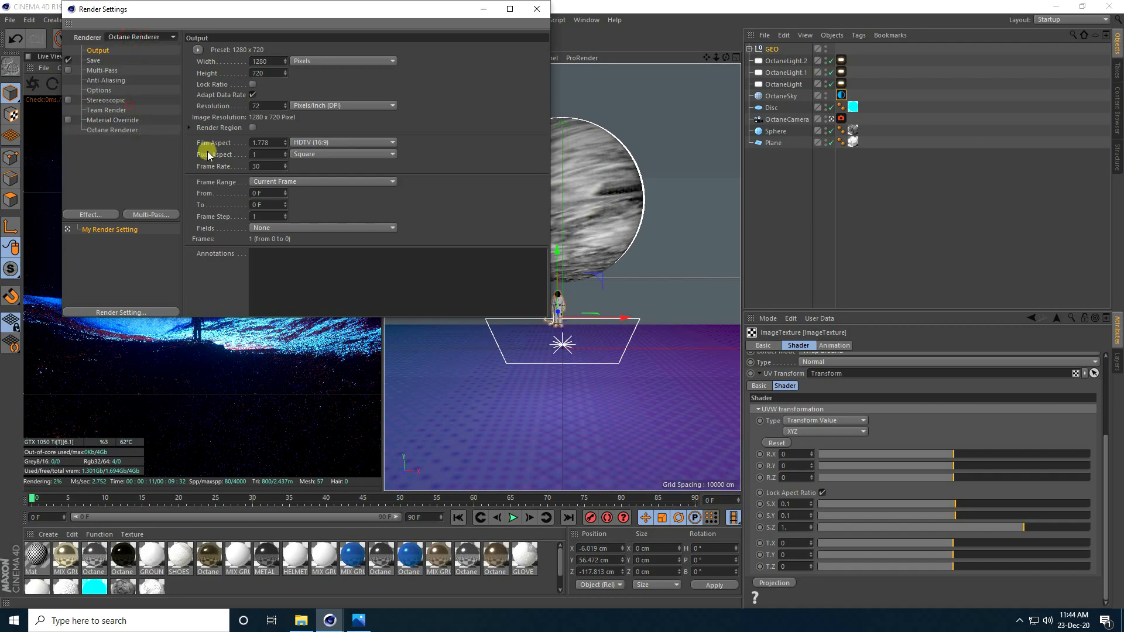
{"action": "left_click", "coordinate": [117, 129]}
{"action": "left_click", "coordinate": [267, 189]}
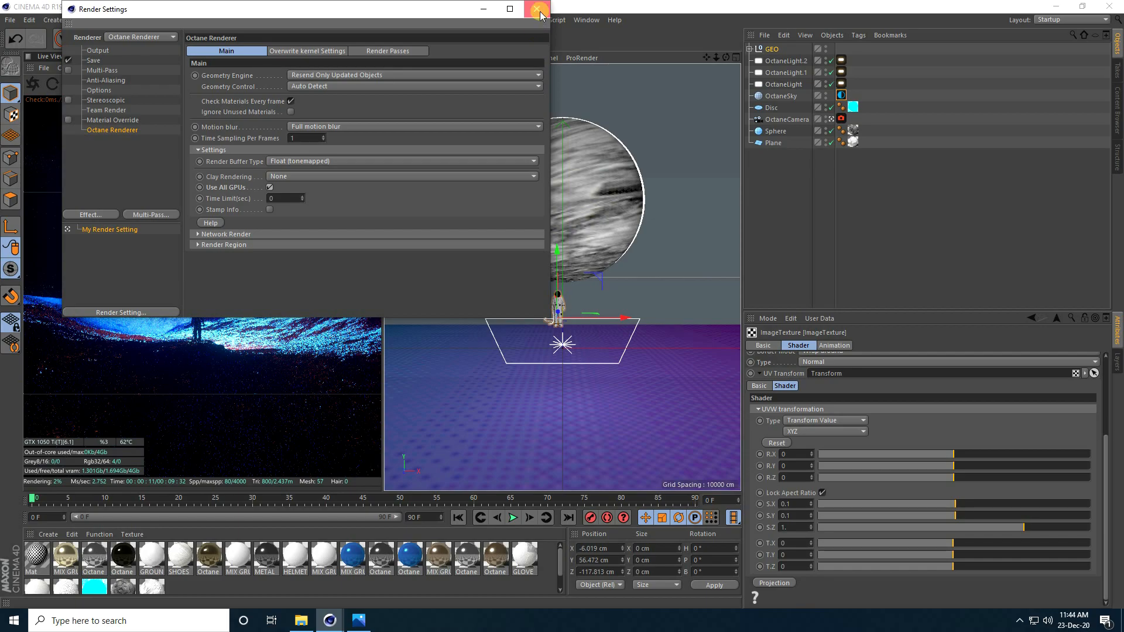
{"action": "left_click", "coordinate": [537, 10]}
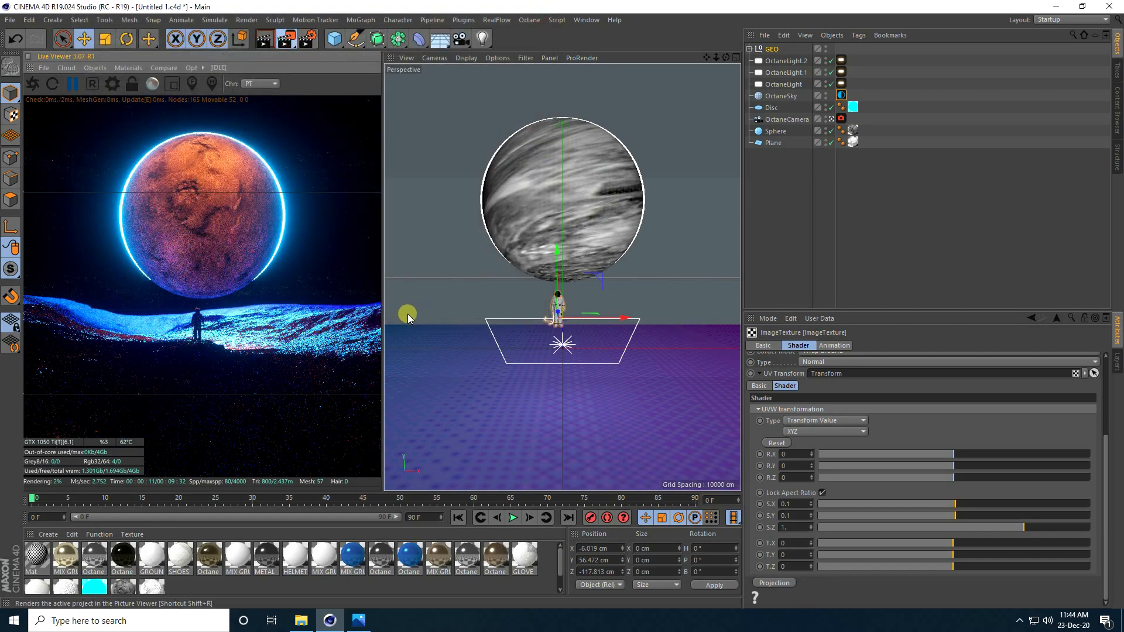
{"action": "left_click", "coordinate": [286, 38]}
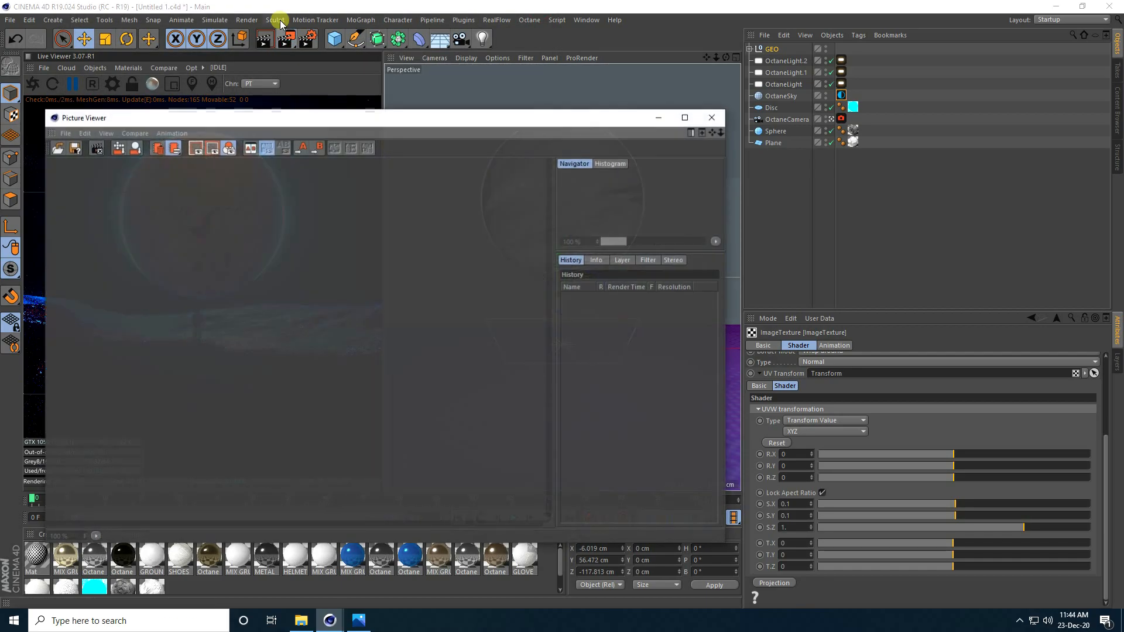
{"action": "left_click", "coordinate": [683, 121]}
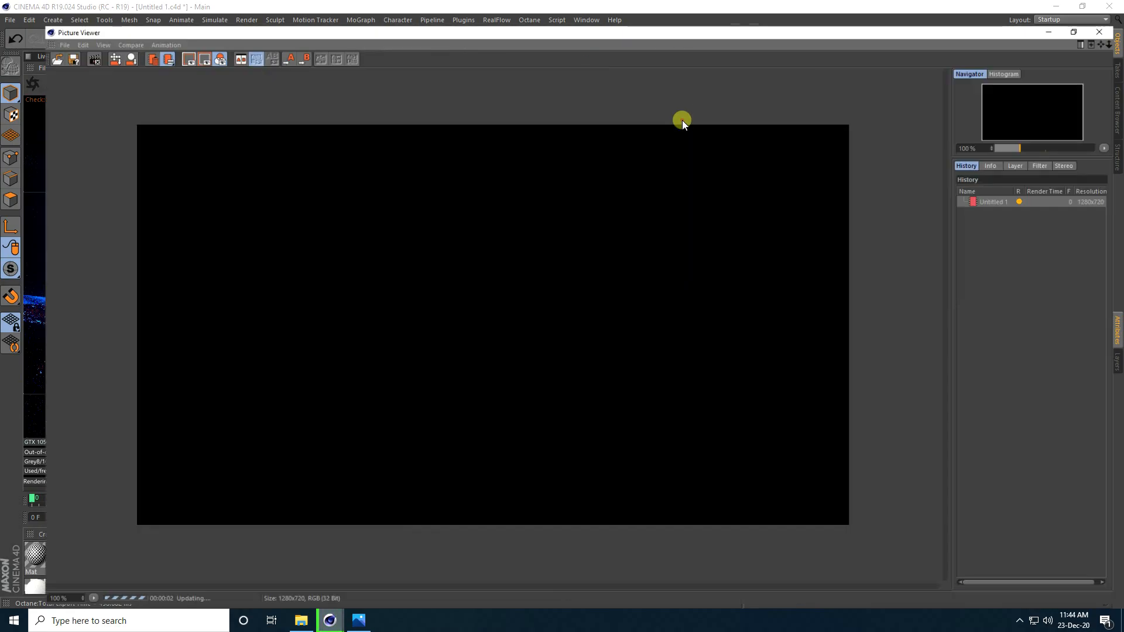